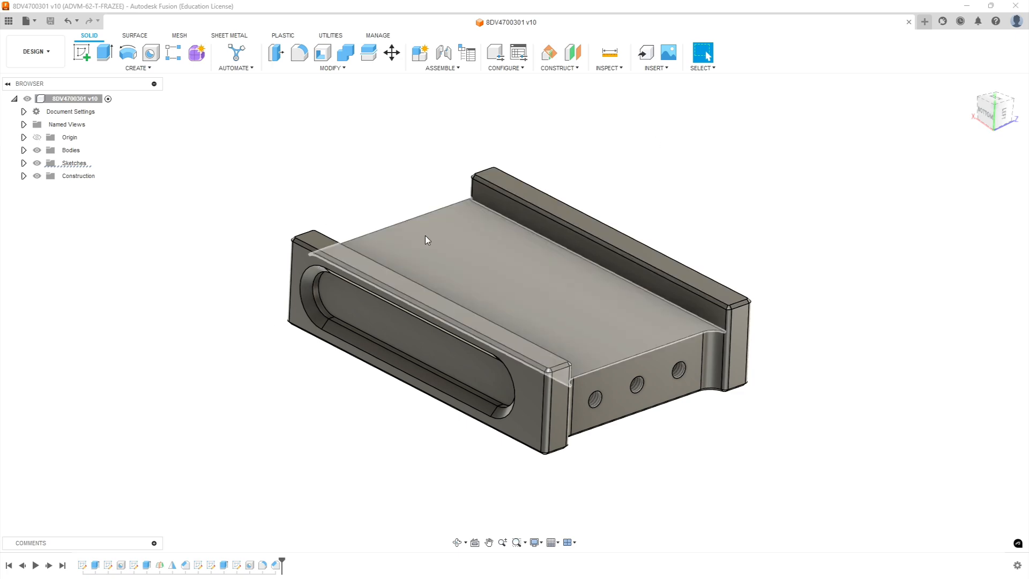
# Create a sketch on the top face of the slotted side rail and draw a rectangle about 4.89 by 3.11 in around the part
pyautogui.keyDown('shift'); pyautogui.moveTo(499, 274); pyautogui.dragTo(536, 286, button='middle'); pyautogui.keyUp('shift')
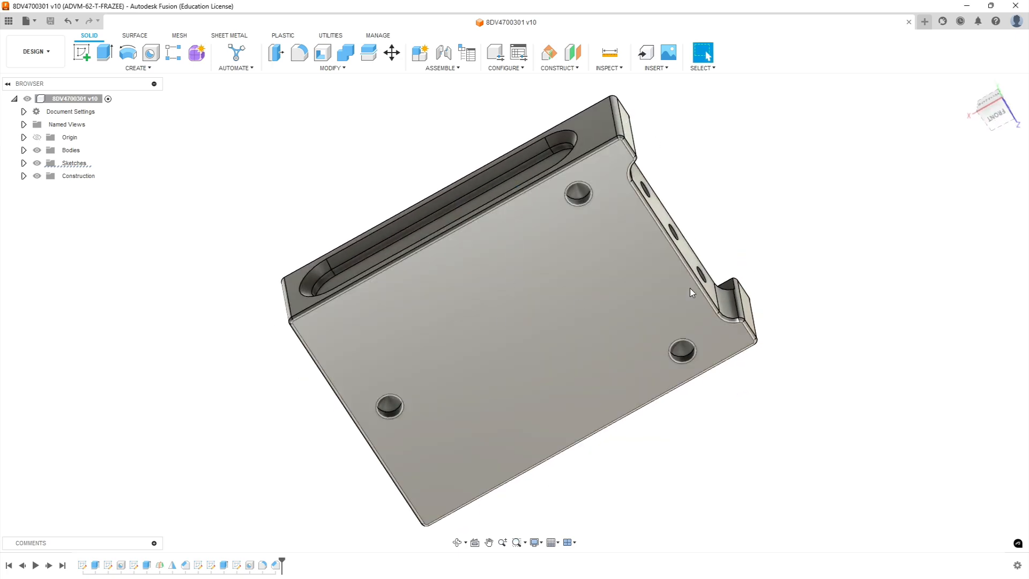
pyautogui.keyDown('shift'); pyautogui.moveTo(542, 339); pyautogui.dragTo(567, 431, button='middle'); pyautogui.keyUp('shift')
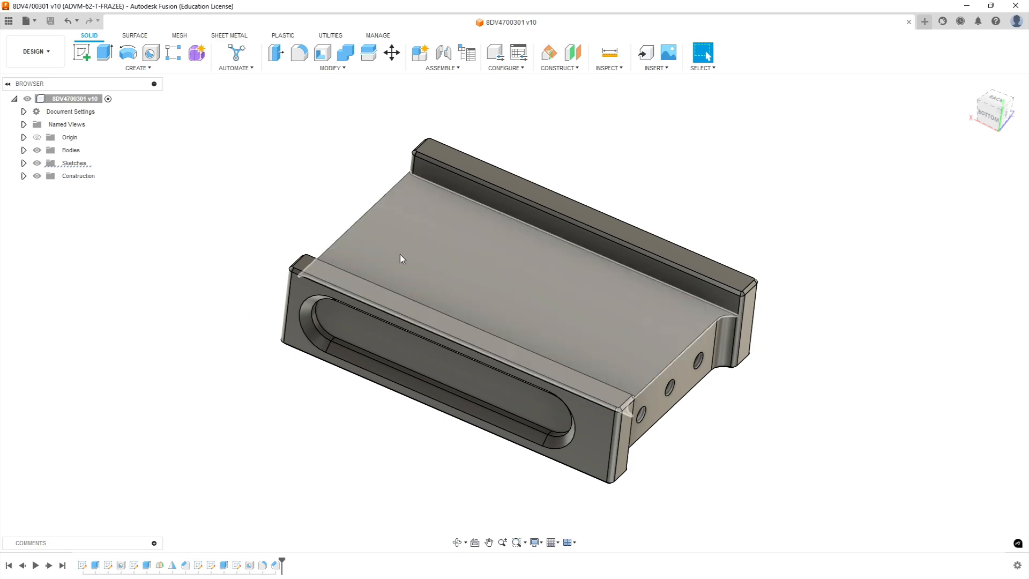
pyautogui.keyDown('shift'); pyautogui.moveTo(436, 476); pyautogui.dragTo(343, 351, button='middle'); pyautogui.keyUp('shift')
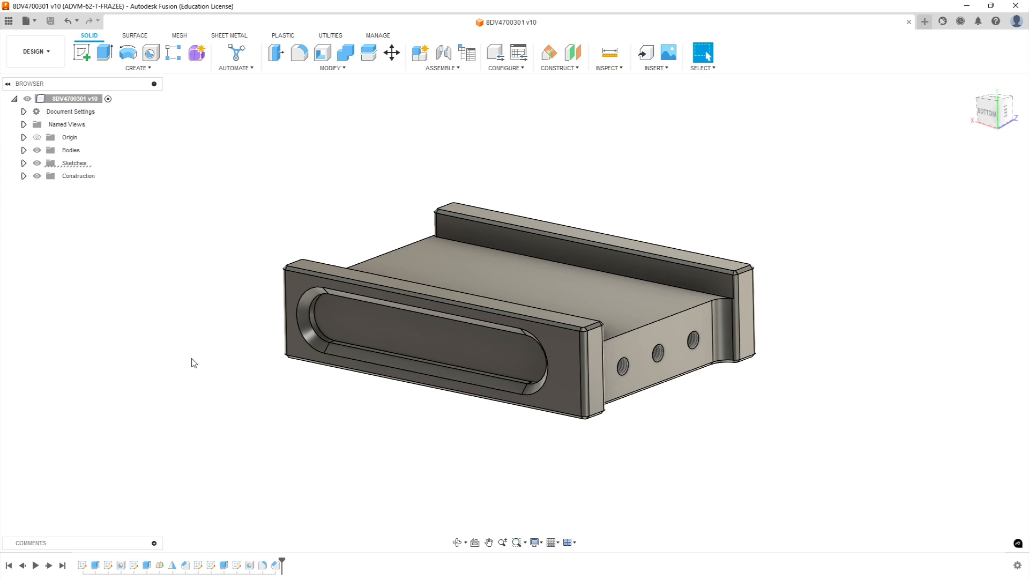
pyautogui.click(81, 52)
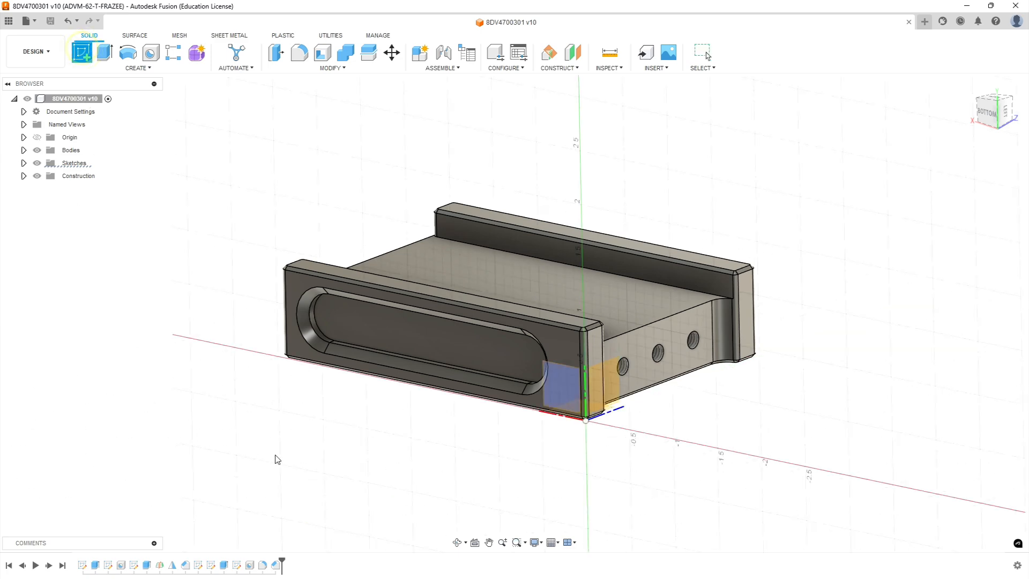
pyautogui.click(322, 271)
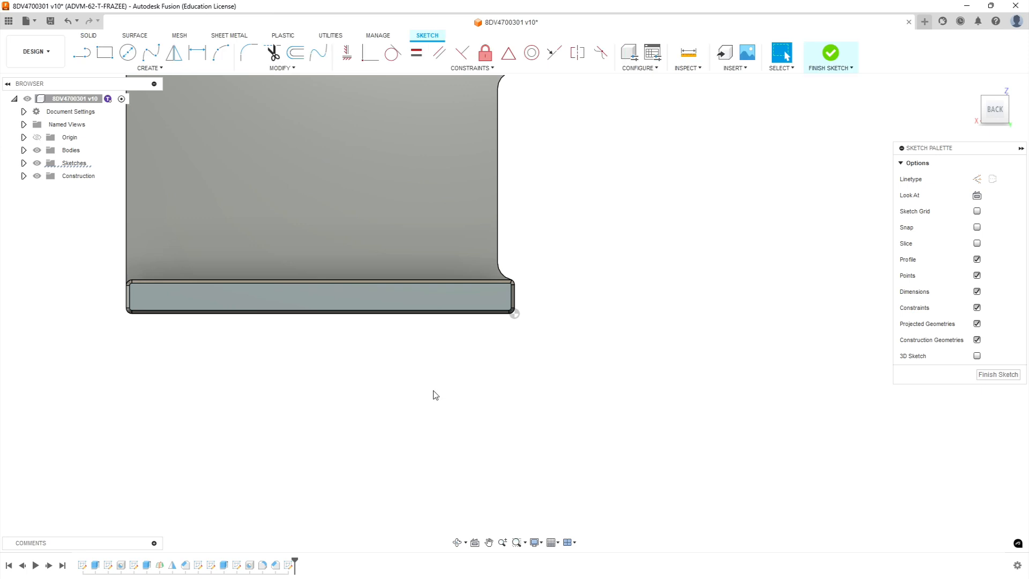
pyautogui.scroll(-3, 428, 391)
pyautogui.scroll(1, 367, 178)
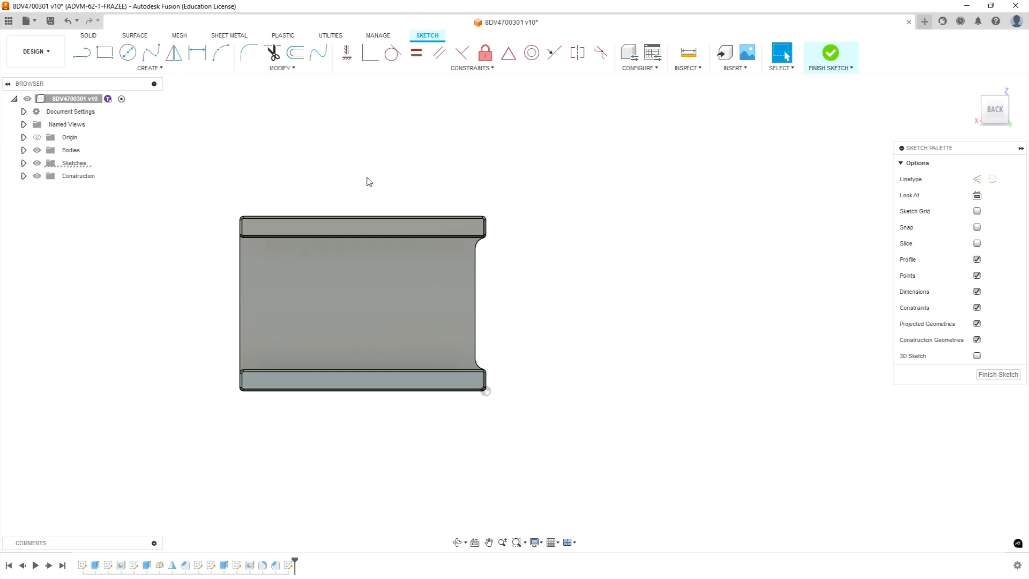
pyautogui.click(105, 52)
pyautogui.click(203, 196)
pyautogui.click(552, 418)
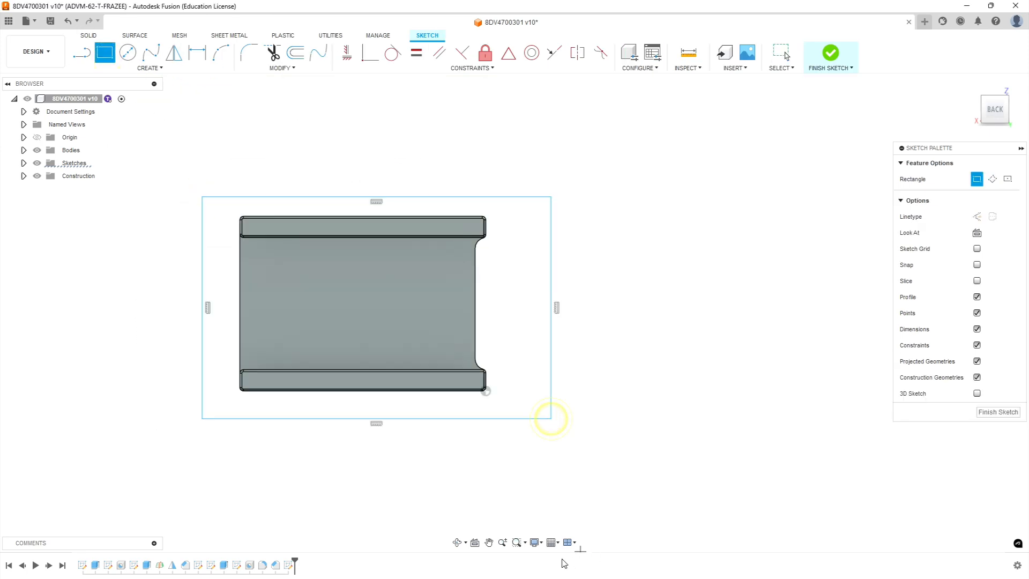
# Dimension the rectangle 2.5 in high and 3.5 in wide
pyautogui.click(195, 56)
pyautogui.click(202, 260)
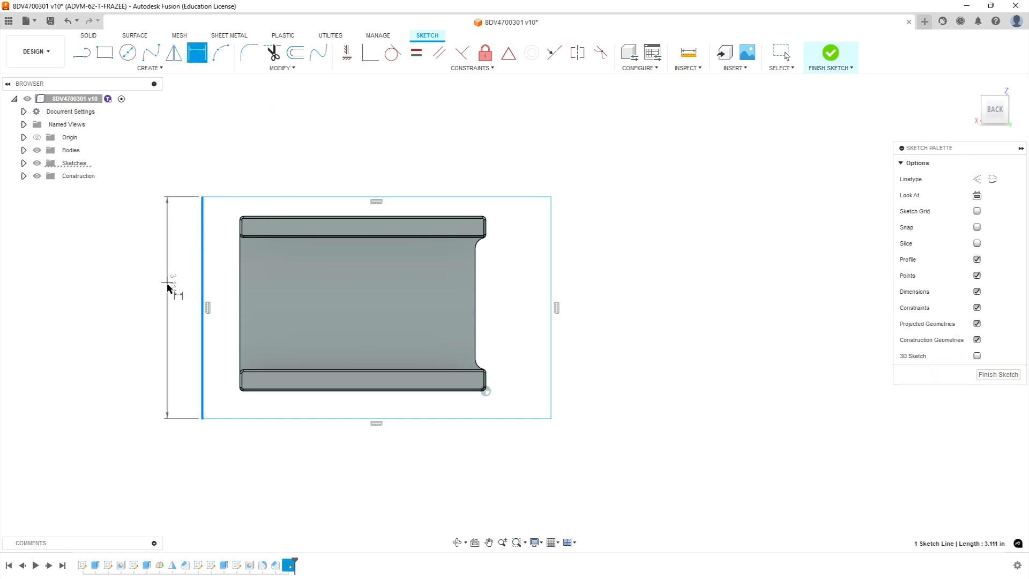
pyautogui.click(172, 292)
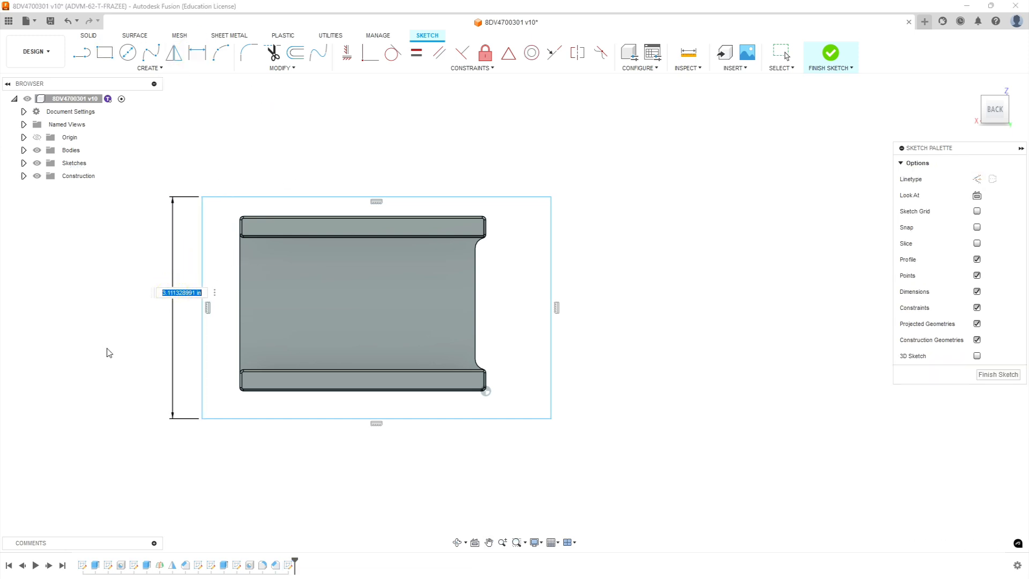
pyautogui.write('2.5')
pyautogui.press('Return')
pyautogui.click(338, 202)
pyautogui.click(337, 166)
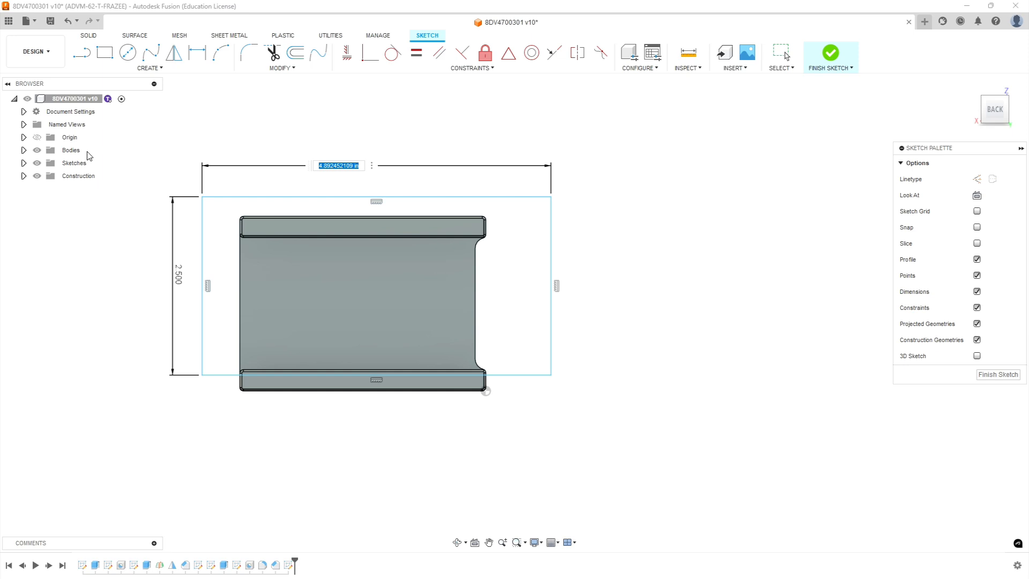
pyautogui.write('3.5')
pyautogui.press('Return')
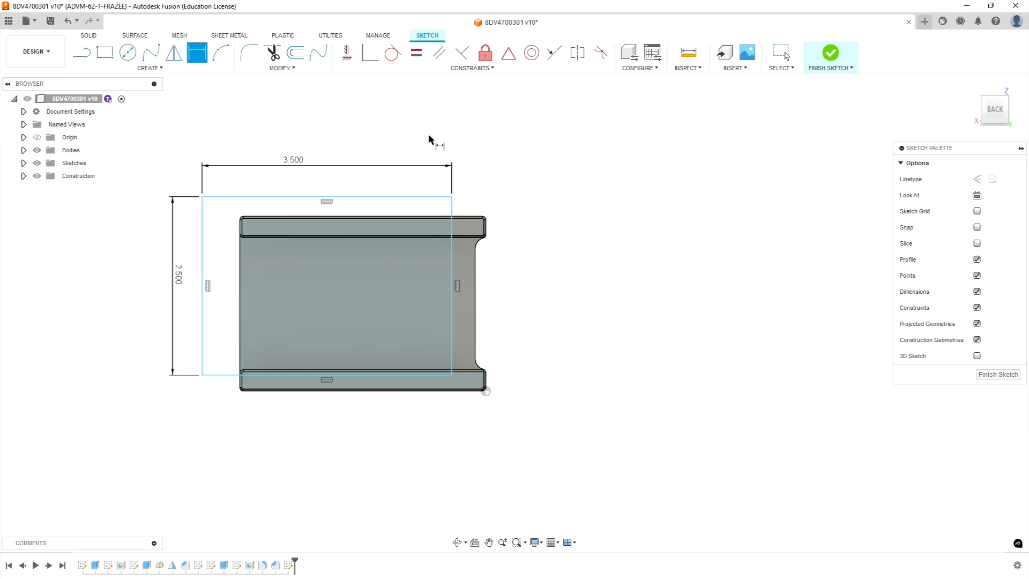
# Draw a line across the part from the midpoint of one rail's outer edge and make its end coincident with the opposite rail's outer edge
pyautogui.scroll(2, 432, 265)
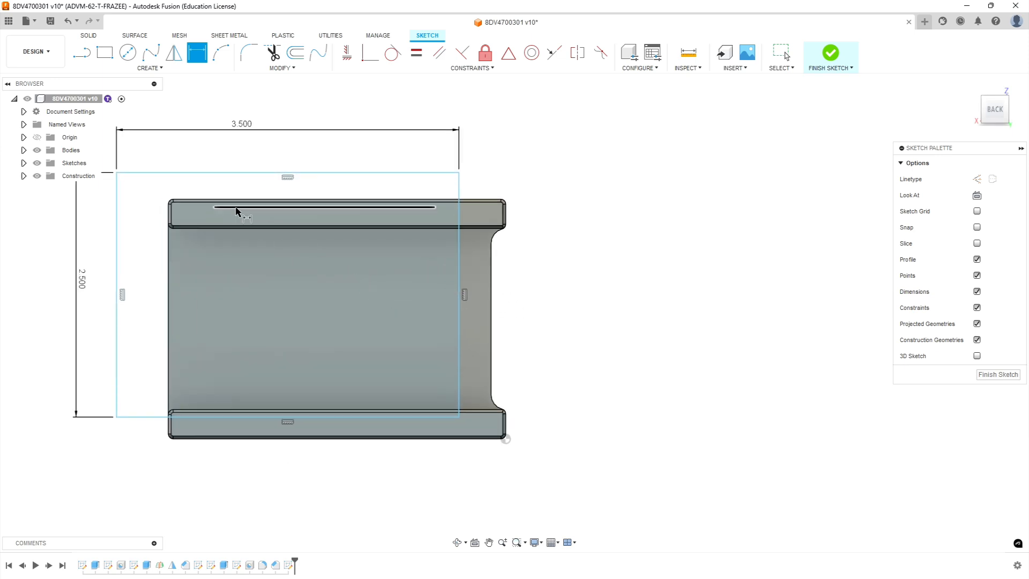
pyautogui.click(81, 57)
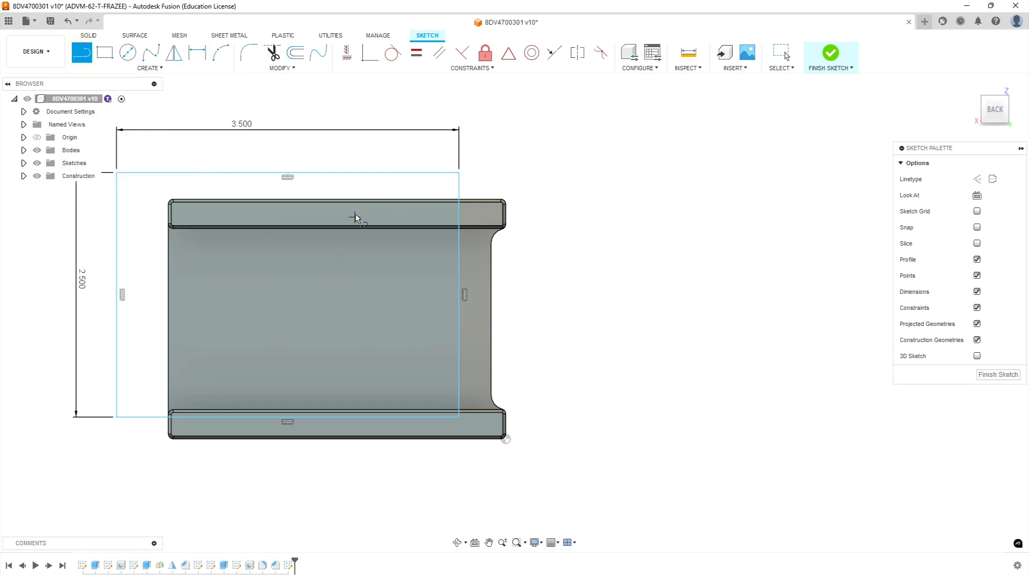
pyautogui.click(336, 437)
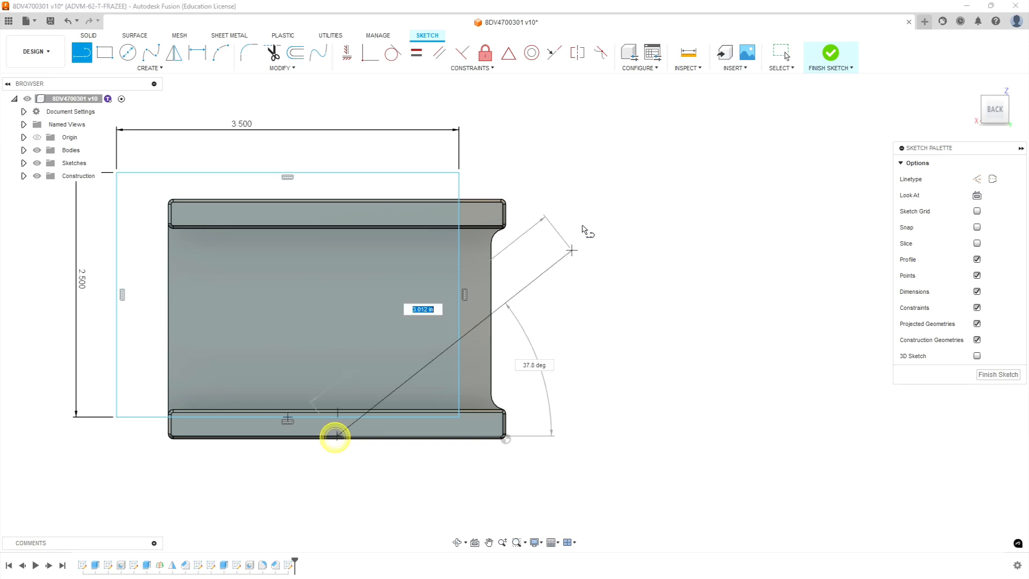
pyautogui.click(336, 209)
pyautogui.press('Escape')
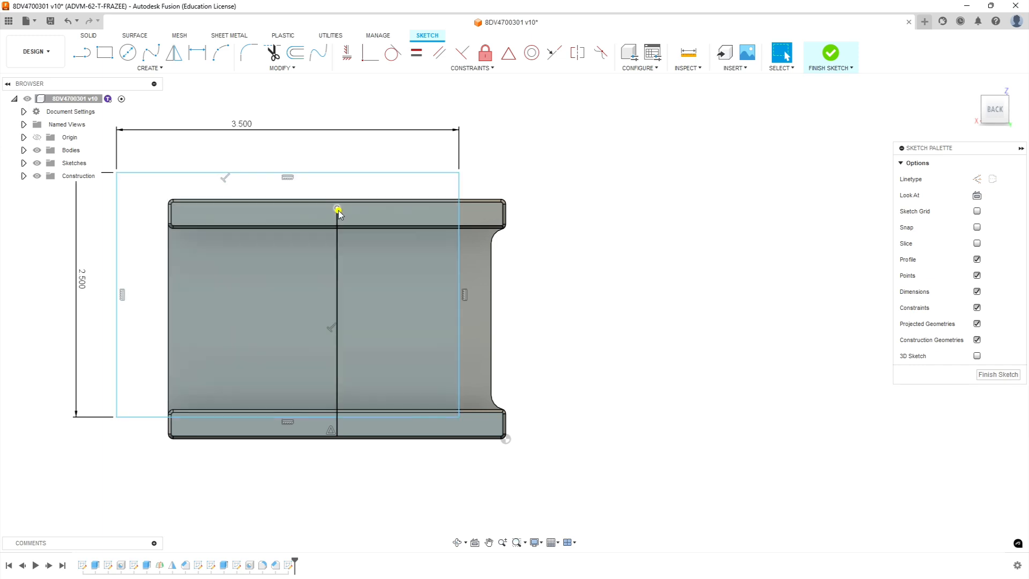
pyautogui.click(338, 209)
pyautogui.click(365, 53)
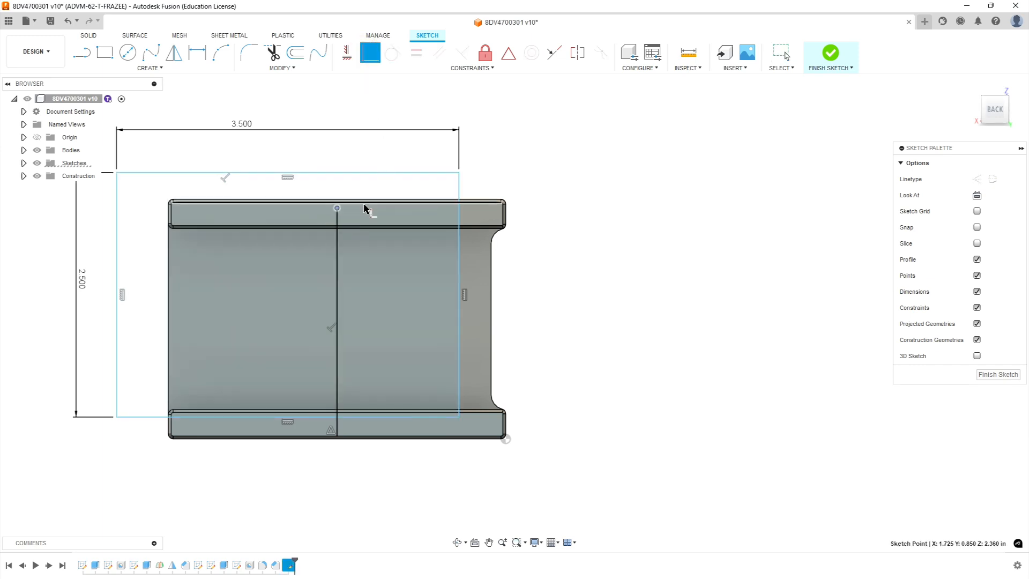
pyautogui.click(364, 208)
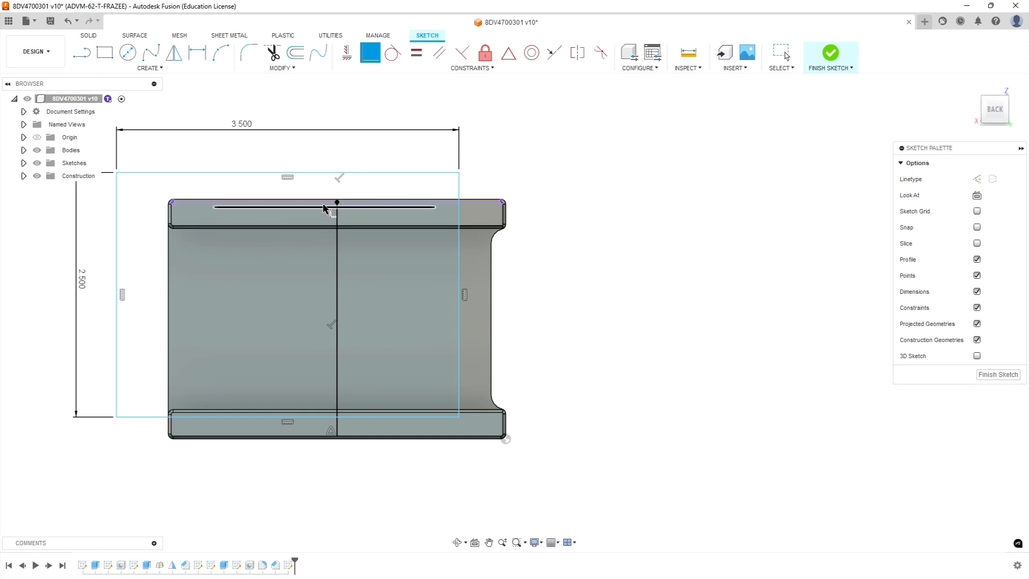
pyautogui.press('Escape')
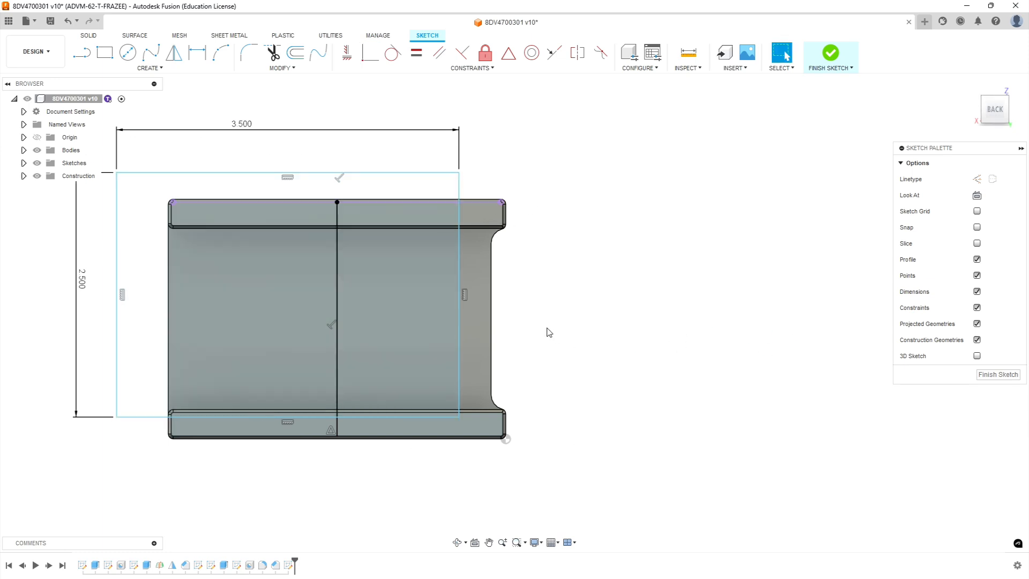
# Convert the line across the middle of the part into construction geometry
pyautogui.click(337, 250)
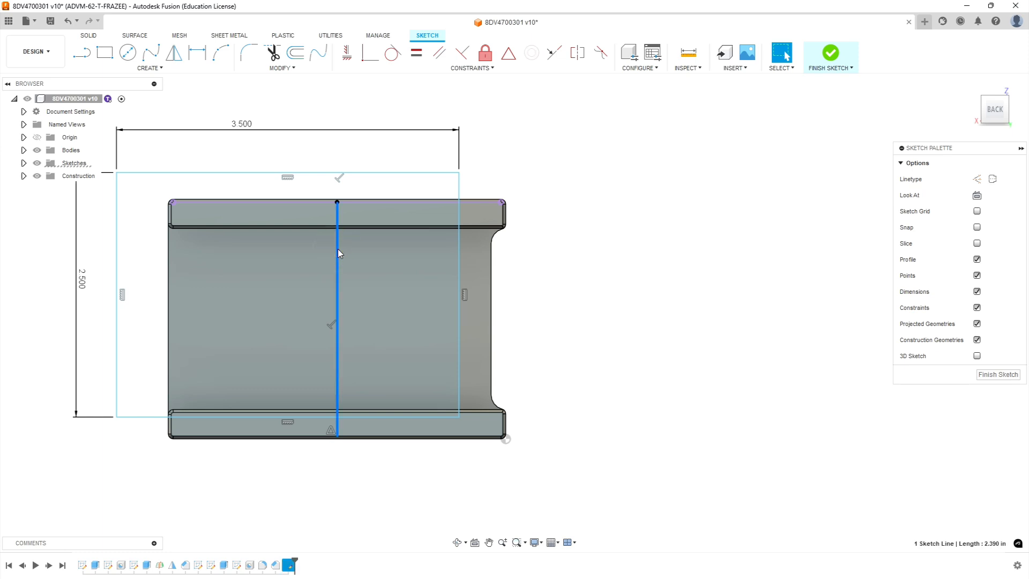
pyautogui.rightClick(338, 250)
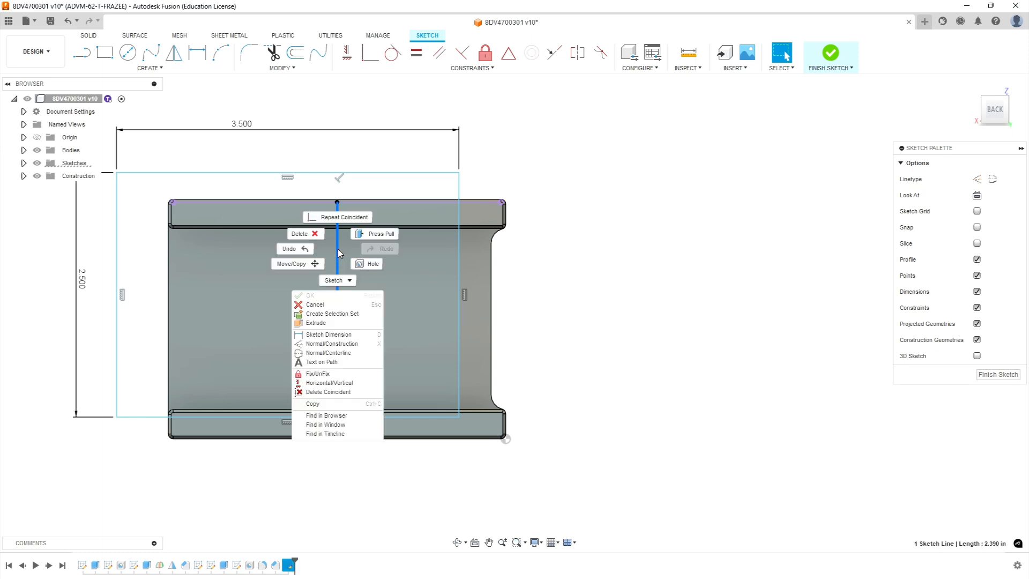
pyautogui.click(321, 353)
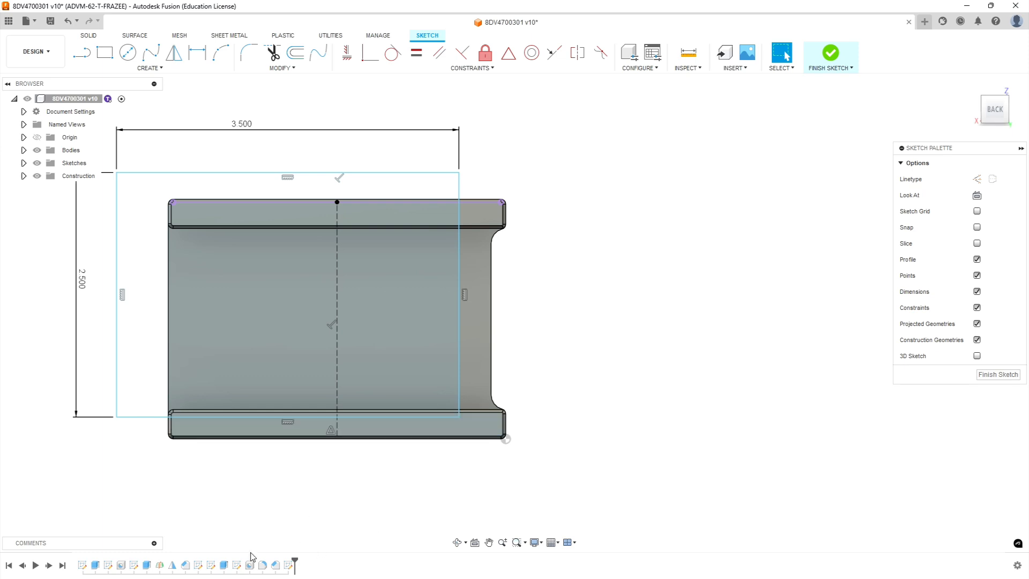
# Draw a diagonal line between opposite corners of the rectangle and convert it into construction geometry
pyautogui.click(82, 52)
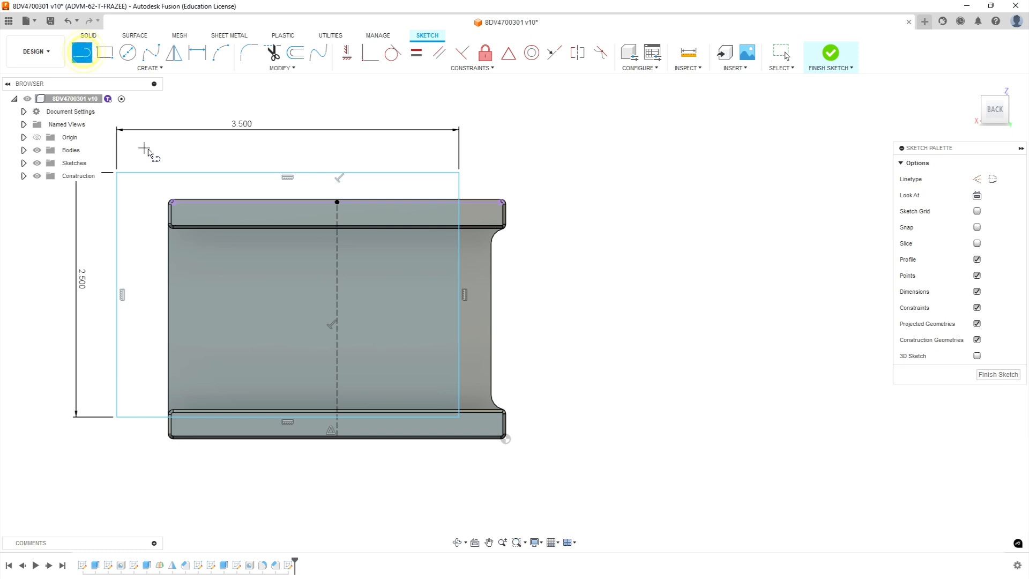
pyautogui.click(117, 173)
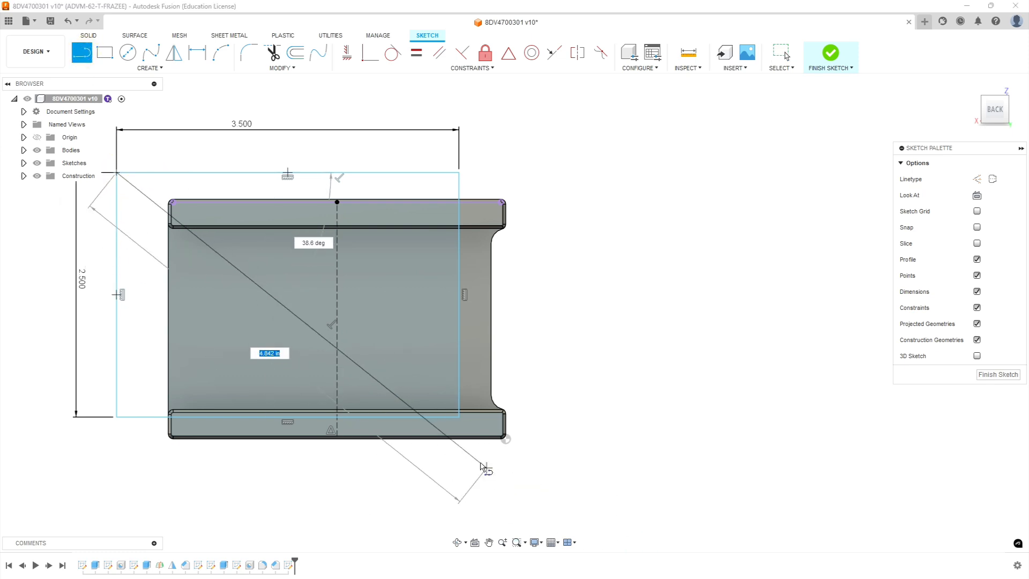
pyautogui.click(459, 415)
pyautogui.press('Escape')
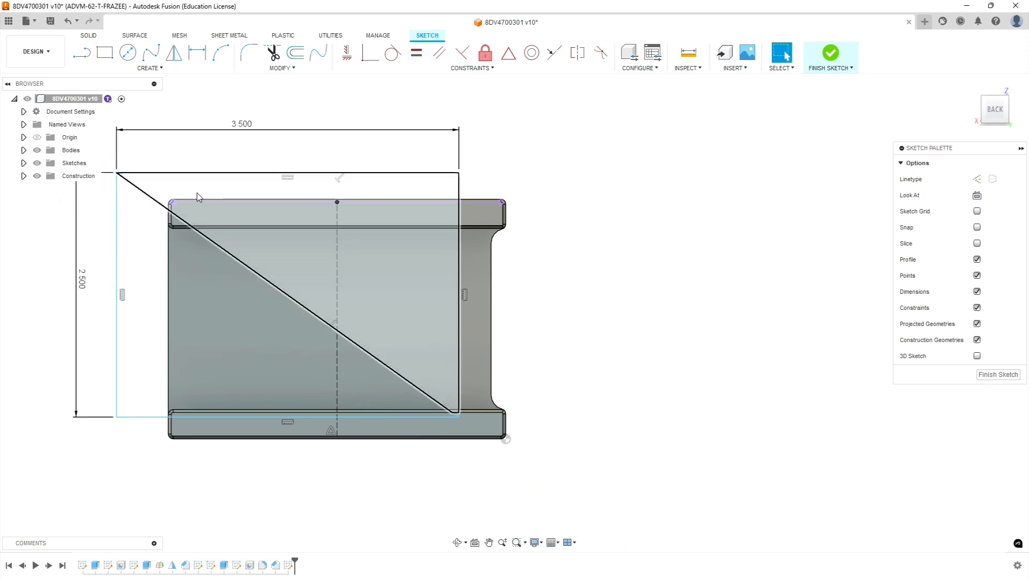
pyautogui.click(142, 192)
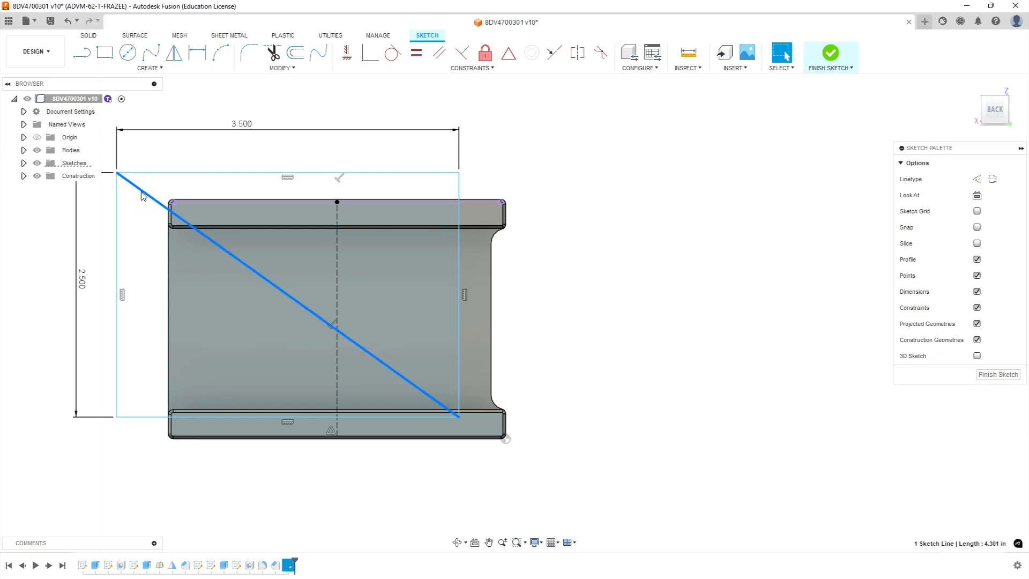
pyautogui.rightClick(142, 194)
pyautogui.click(135, 287)
pyautogui.press('Escape')
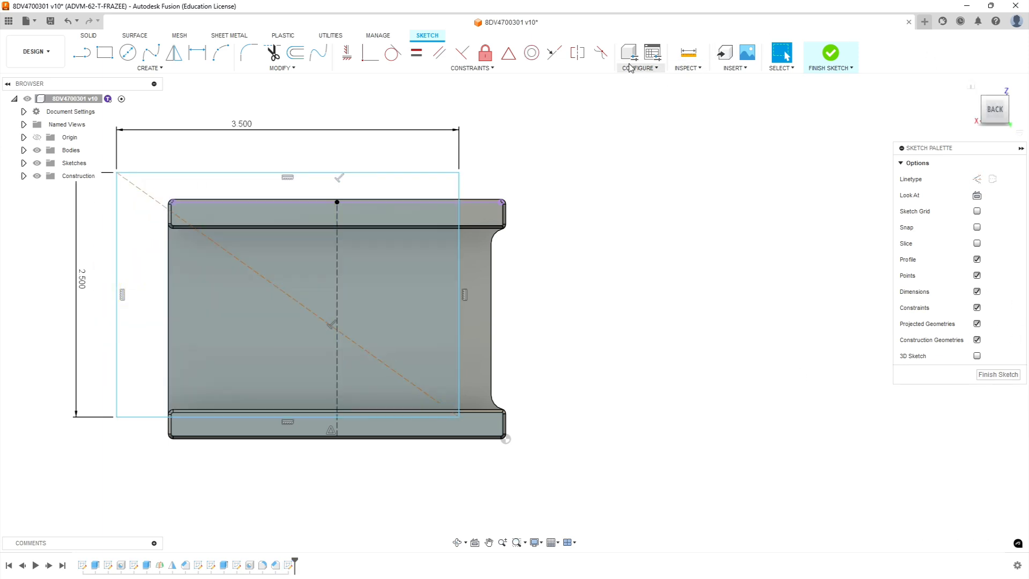
# Centre the rectangle on the part with a Midpoint constraint between the cross line and the diagonal, and finish the sketch
pyautogui.click(508, 53)
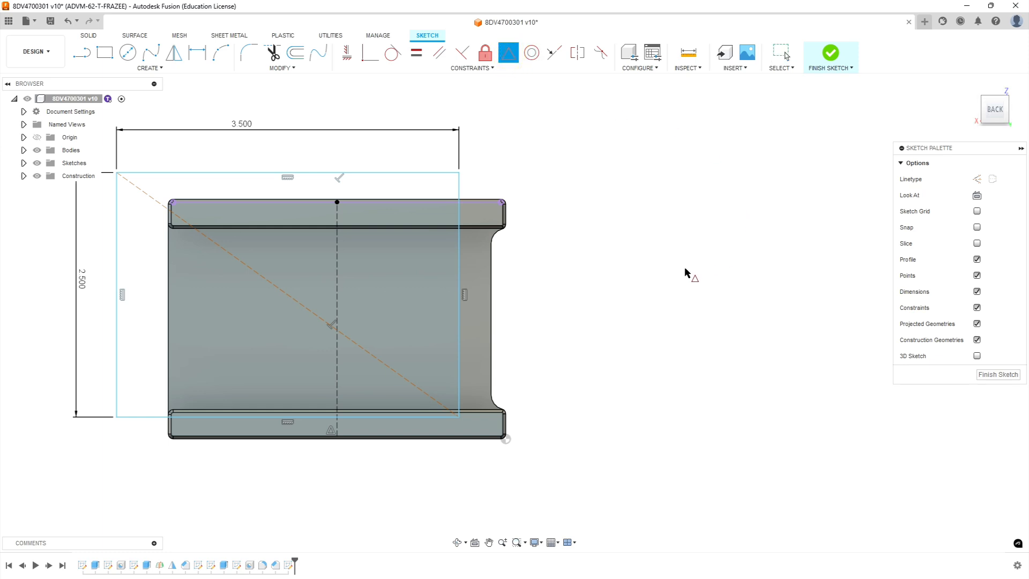
pyautogui.click(336, 249)
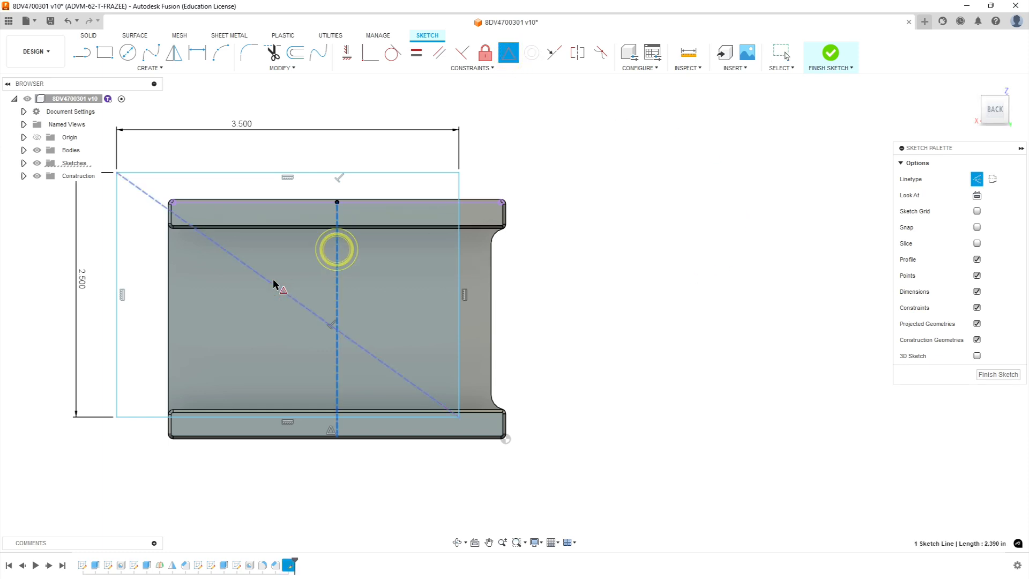
pyautogui.click(270, 287)
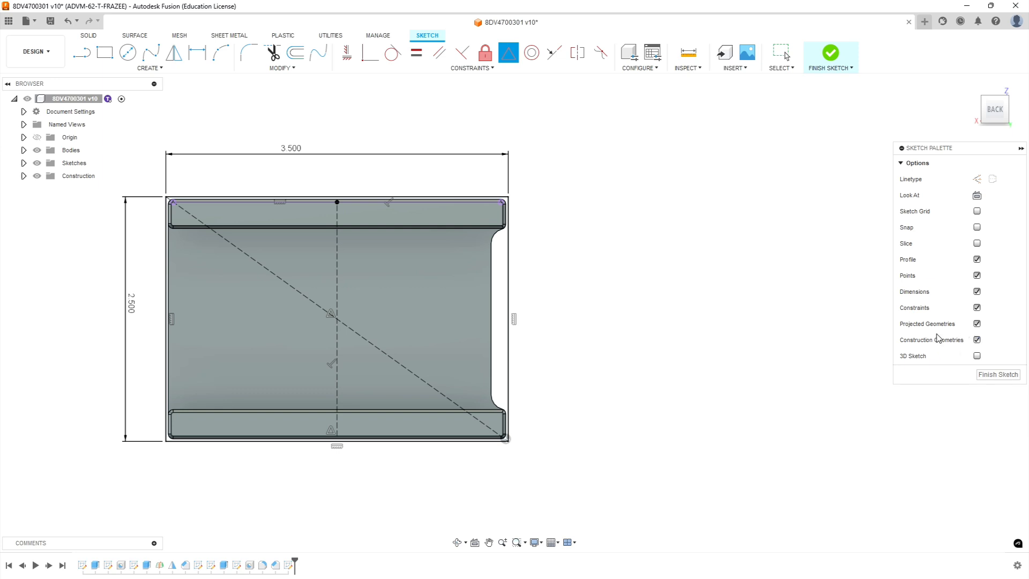
pyautogui.click(23, 163)
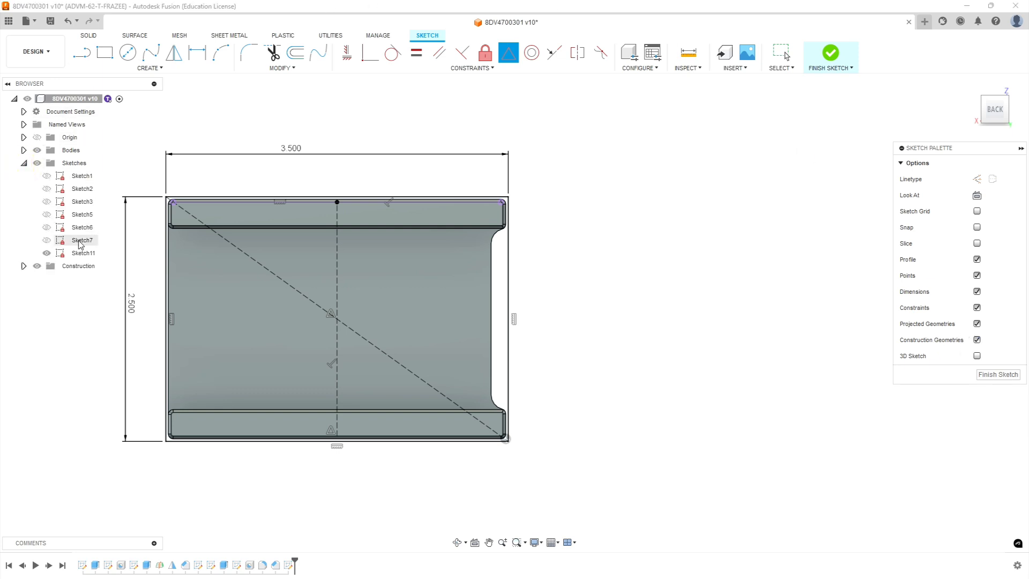
pyautogui.click(24, 163)
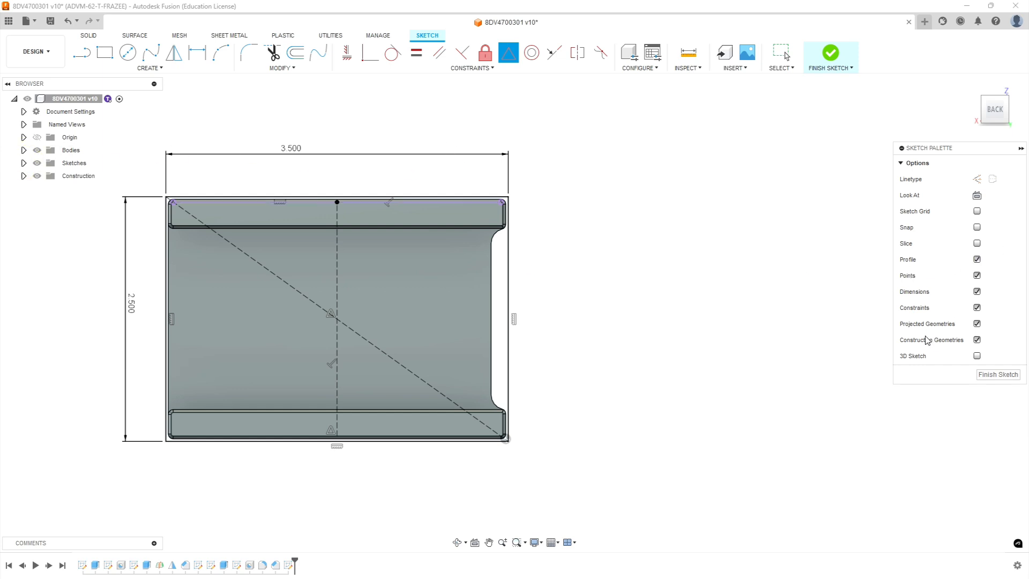
pyautogui.click(996, 375)
# Start an Extrude using both profiles inside the rectangle, including the narrow strip over the rail
pyautogui.moveTo(650, 279)
pyautogui.keyDown('shift'); pyautogui.mouseDown(button='middle')
pyautogui.moveTo(653, 238)
pyautogui.moveTo(620, 191)
pyautogui.moveTo(587, 234)
pyautogui.moveTo(620, 225)
pyautogui.moveTo(638, 237)
pyautogui.mouseUp(button='middle'); pyautogui.keyUp('shift')
pyautogui.scroll(-1, 636, 237)
pyautogui.scroll(-4, 232, 264)
pyautogui.scroll(5, 230, 275)
pyautogui.scroll(2, 384, 260)
pyautogui.moveTo(384, 260)
pyautogui.keyDown('shift'); pyautogui.mouseDown(button='middle')
pyautogui.moveTo(368, 236)
pyautogui.moveTo(340, 236)
pyautogui.moveTo(354, 262)
pyautogui.mouseUp(button='middle'); pyautogui.keyUp('shift')
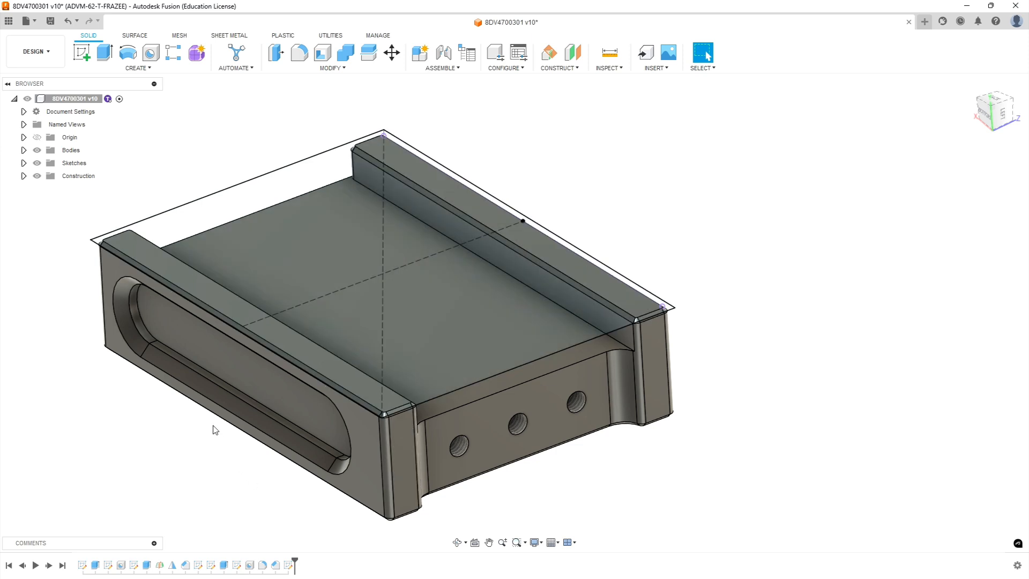
pyautogui.scroll(-1, 214, 425)
pyautogui.scroll(-1, 215, 423)
pyautogui.scroll(1, 100, 237)
pyautogui.scroll(-1, 378, 496)
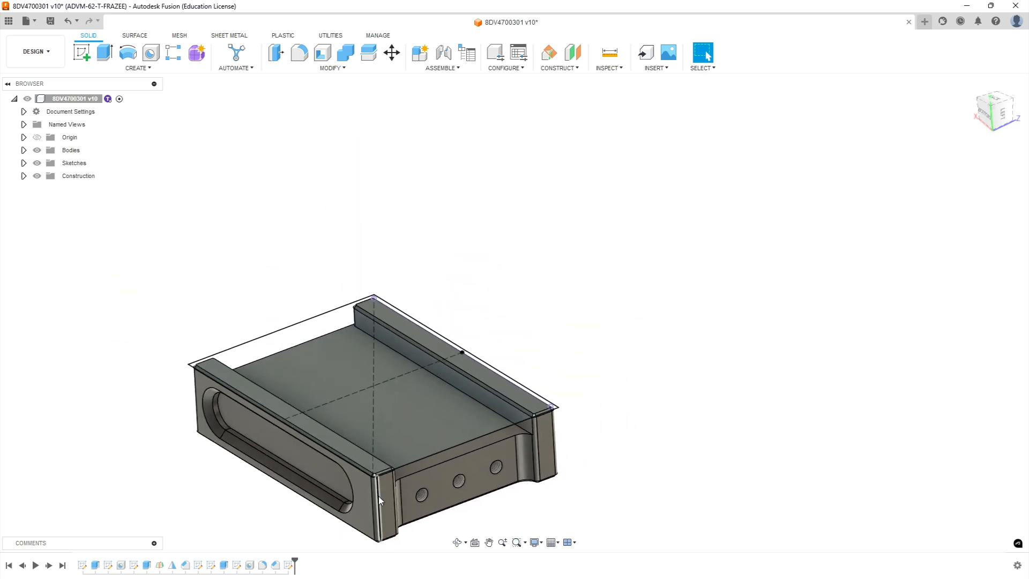
pyautogui.scroll(2, 430, 494)
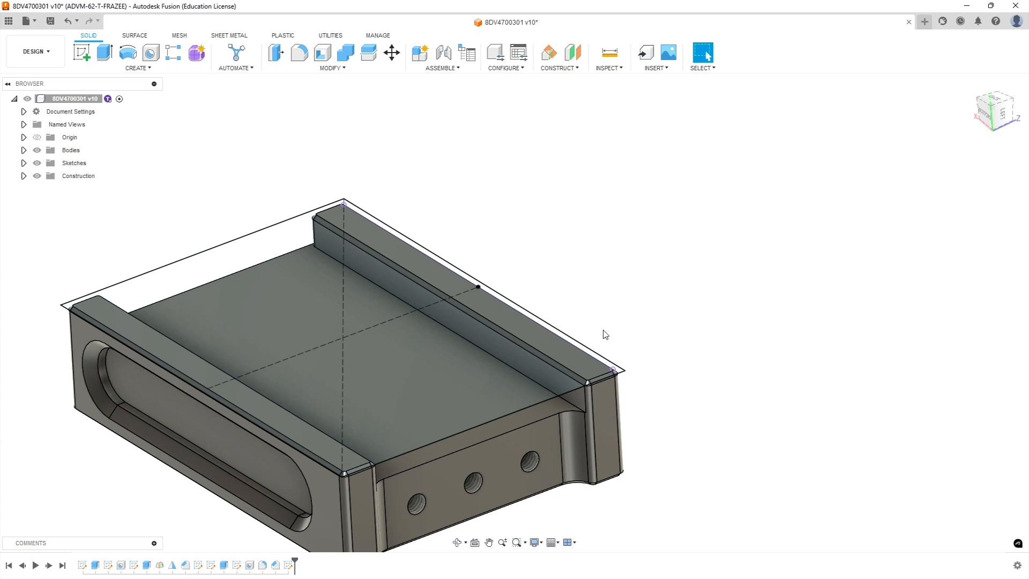
pyautogui.click(105, 52)
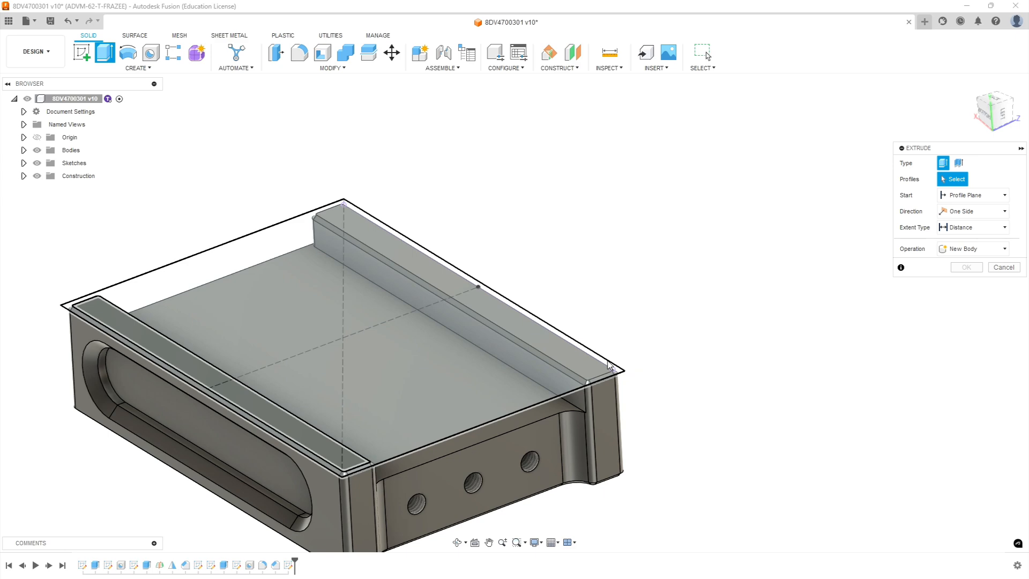
pyautogui.click(598, 370)
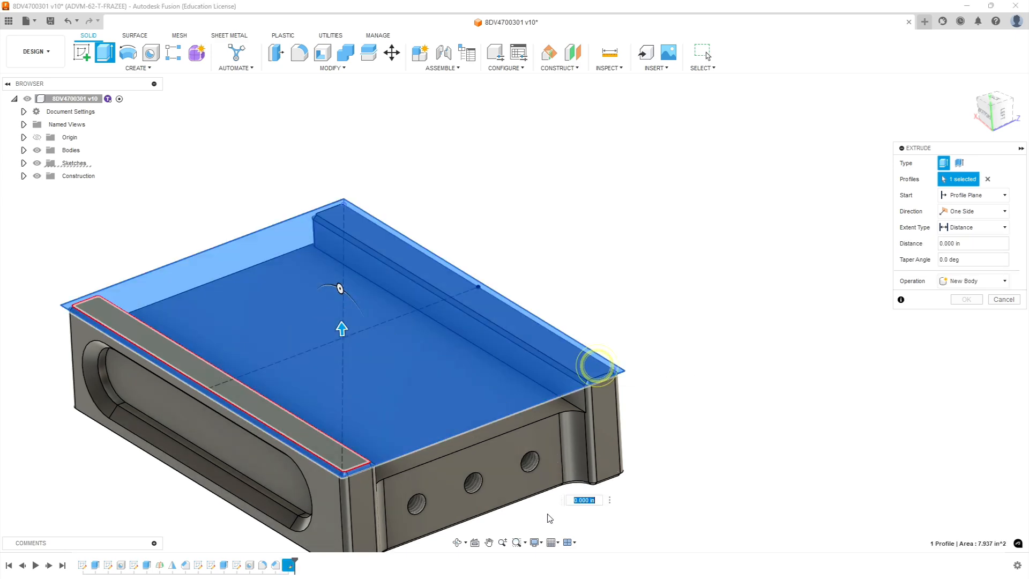
pyautogui.click(219, 386)
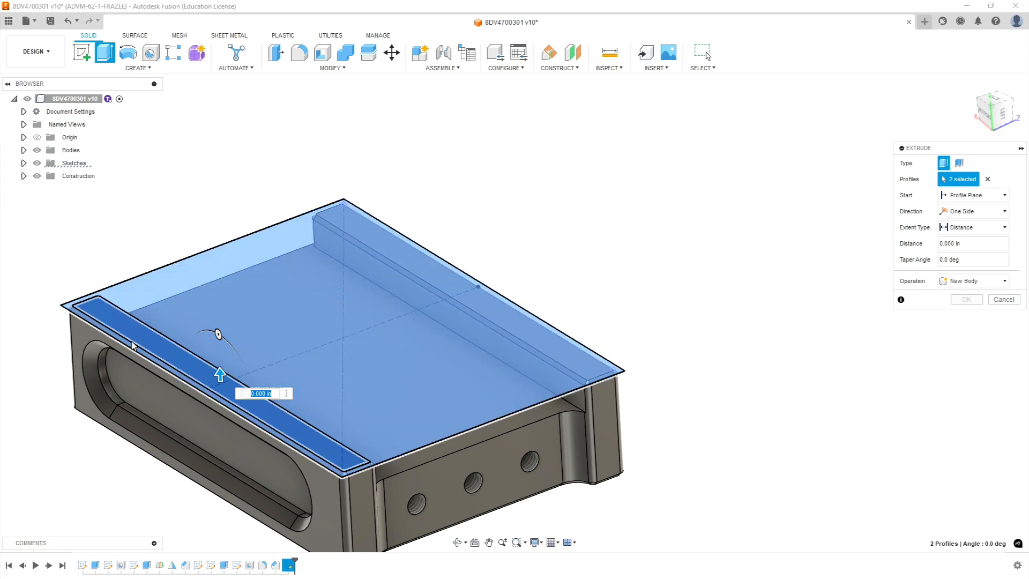
pyautogui.scroll(-4, 363, 303)
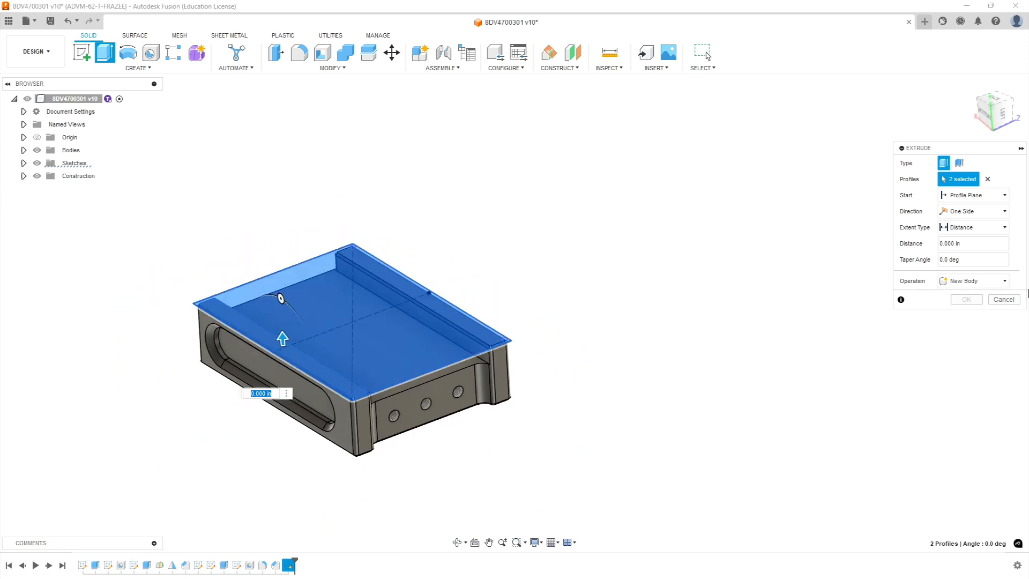
# Extrude the selected profiles on two sides, 0.01 in for side 1 and 0.99 in for side 2, as a new body
pyautogui.click(973, 212)
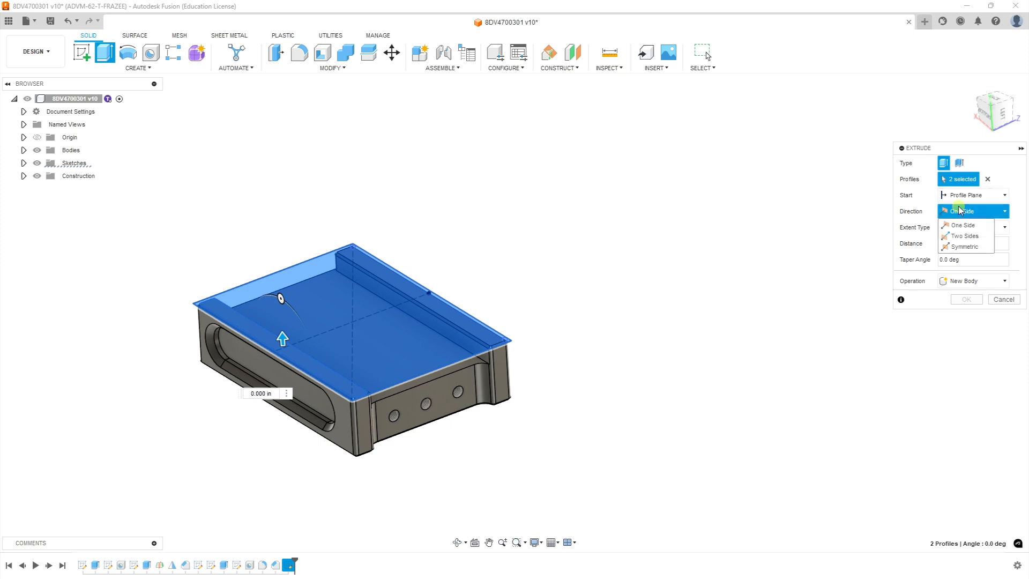
pyautogui.click(960, 237)
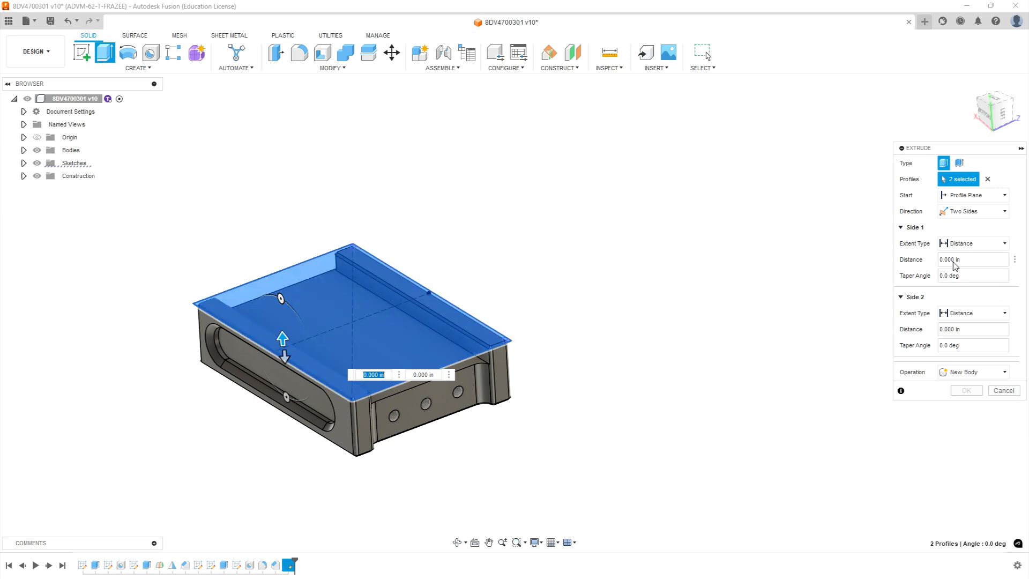
pyautogui.moveTo(973, 259); pyautogui.dragTo(861, 262)
pyautogui.write('.01')
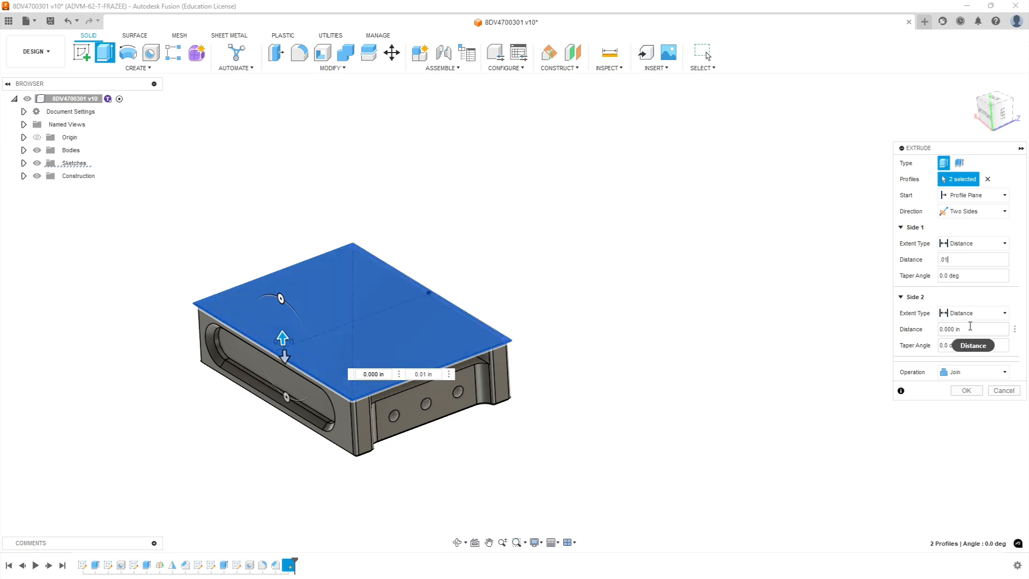
pyautogui.click(970, 326)
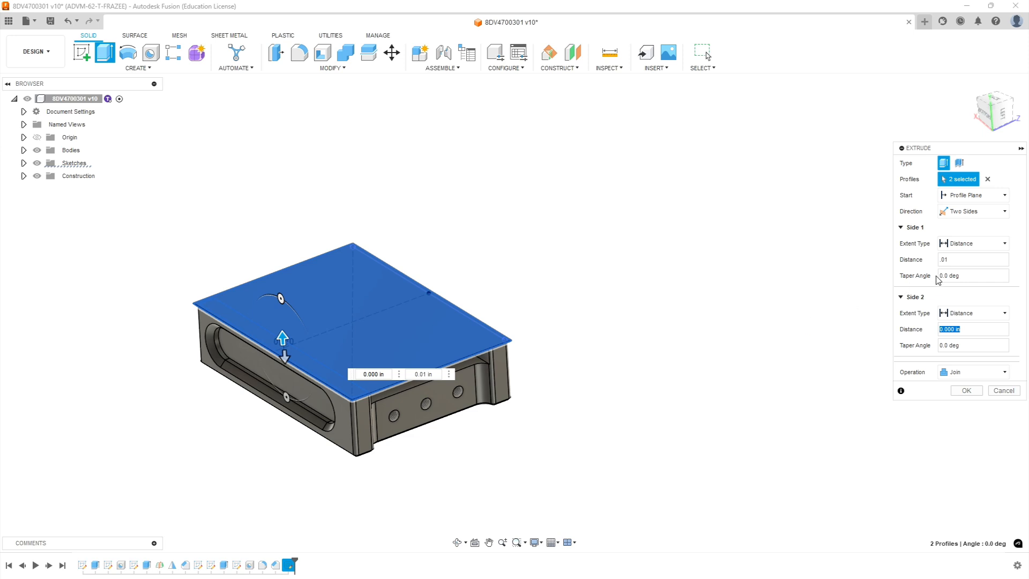
pyautogui.press('BackSpace')
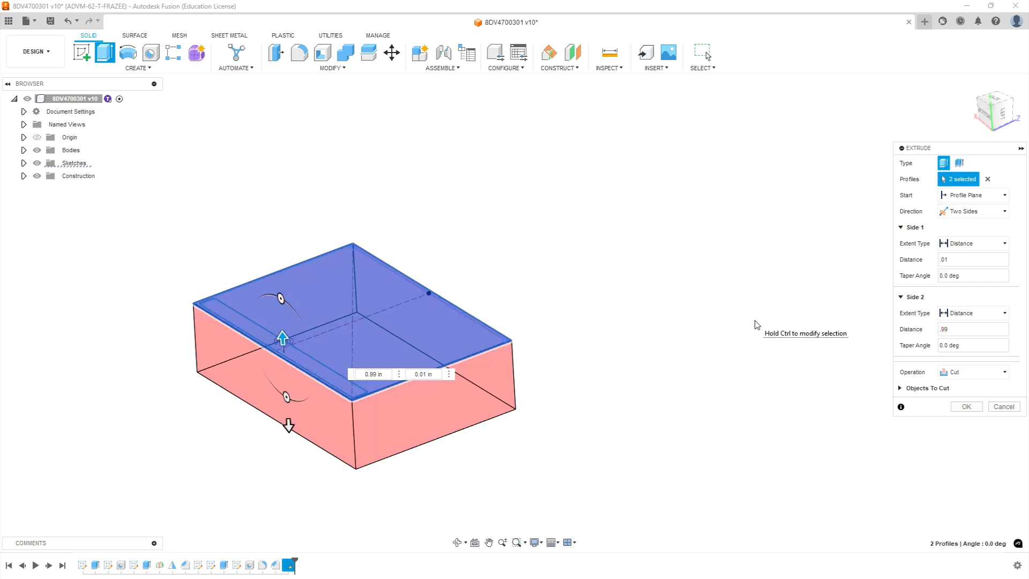
pyautogui.click(1004, 372)
pyautogui.click(965, 418)
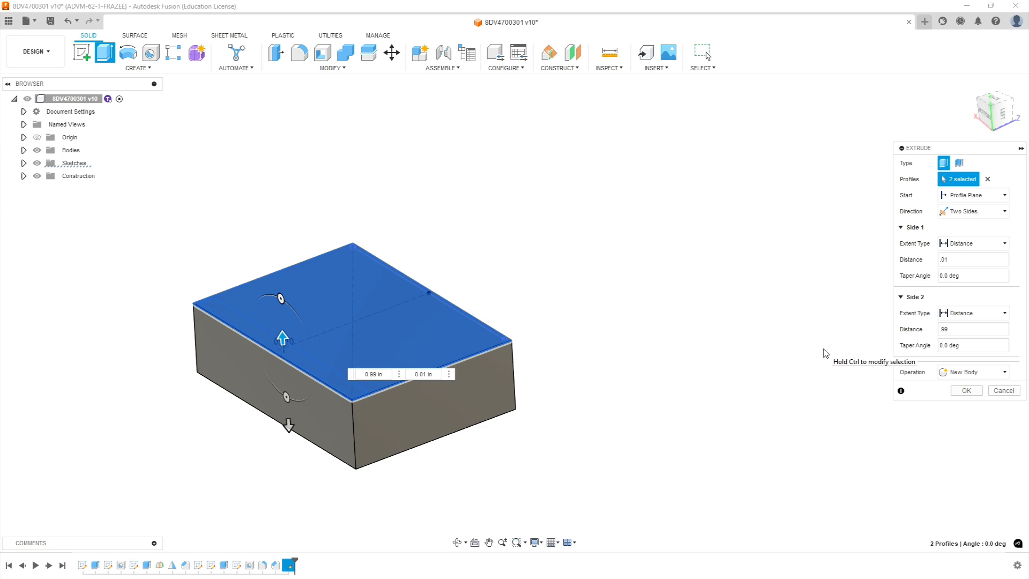
pyautogui.click(968, 391)
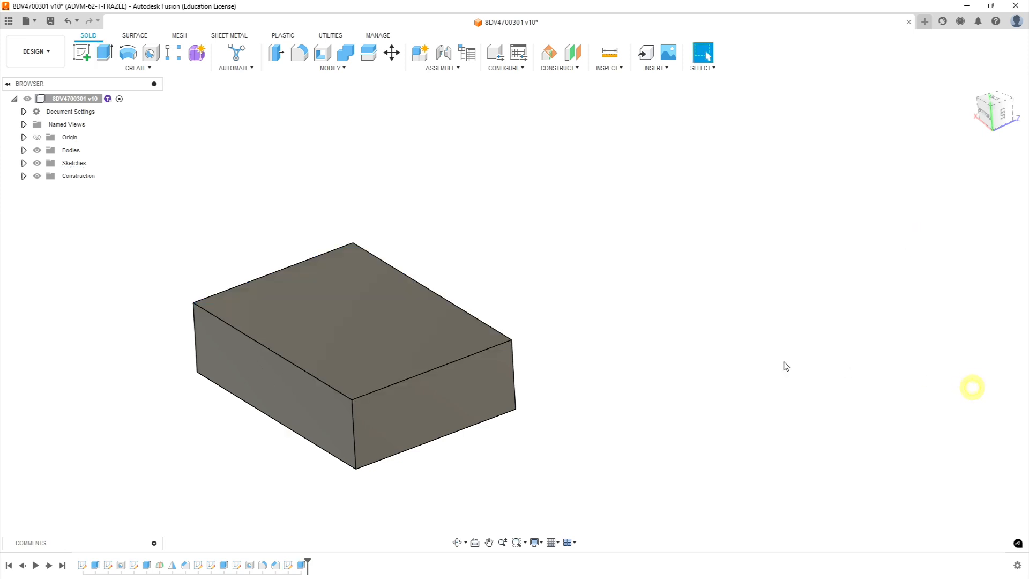
# Rename the original part body as 8DV4700301
pyautogui.click(24, 150)
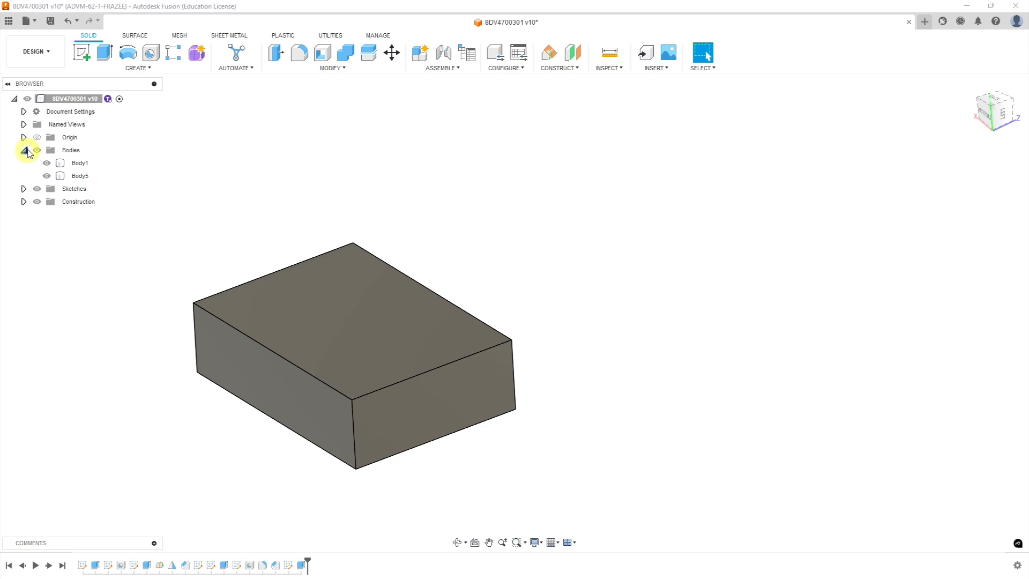
pyautogui.click(80, 162)
pyautogui.click(80, 163)
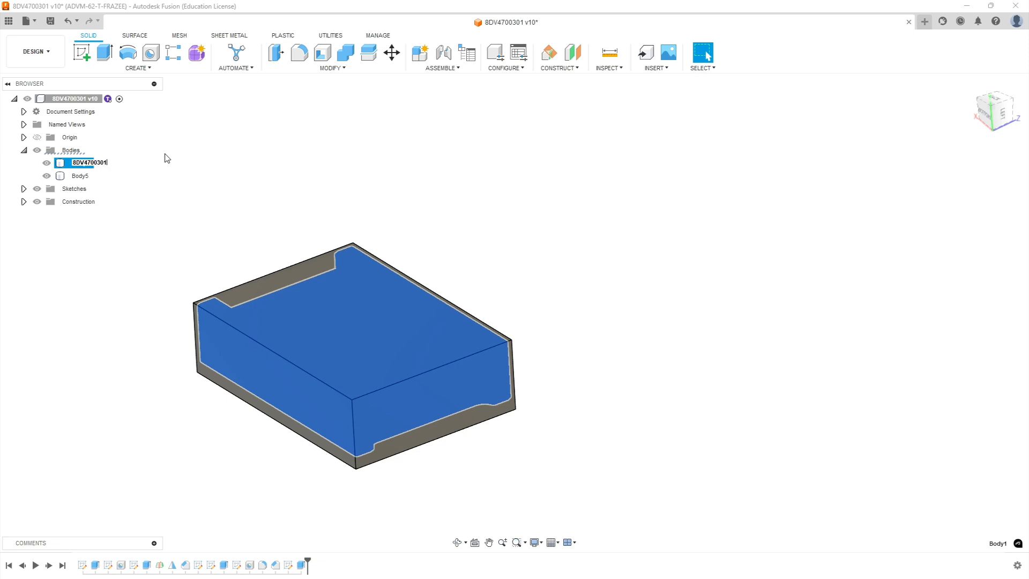
pyautogui.click(166, 157)
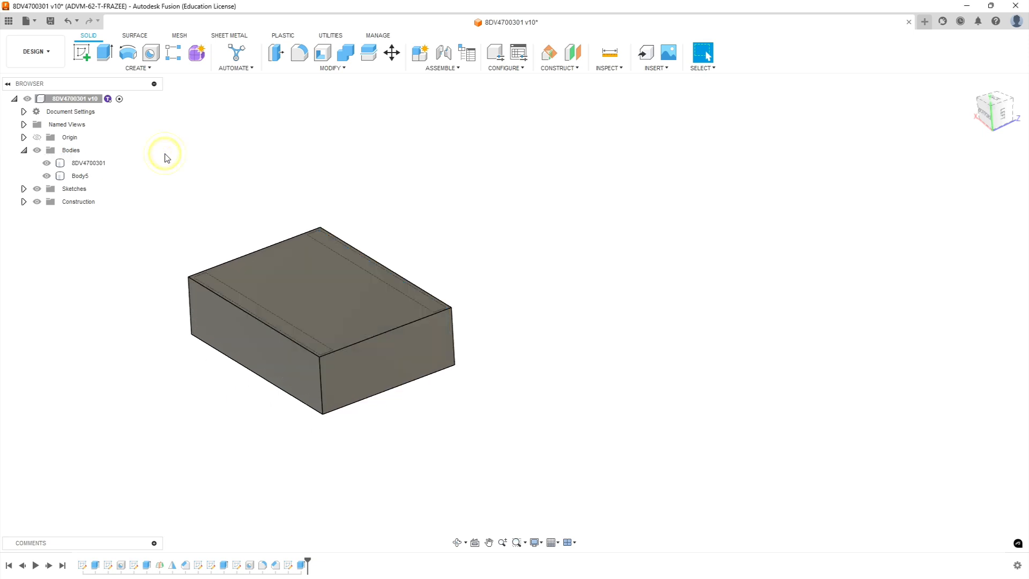
# Rename the newly extruded block body as Stock
pyautogui.click(81, 176)
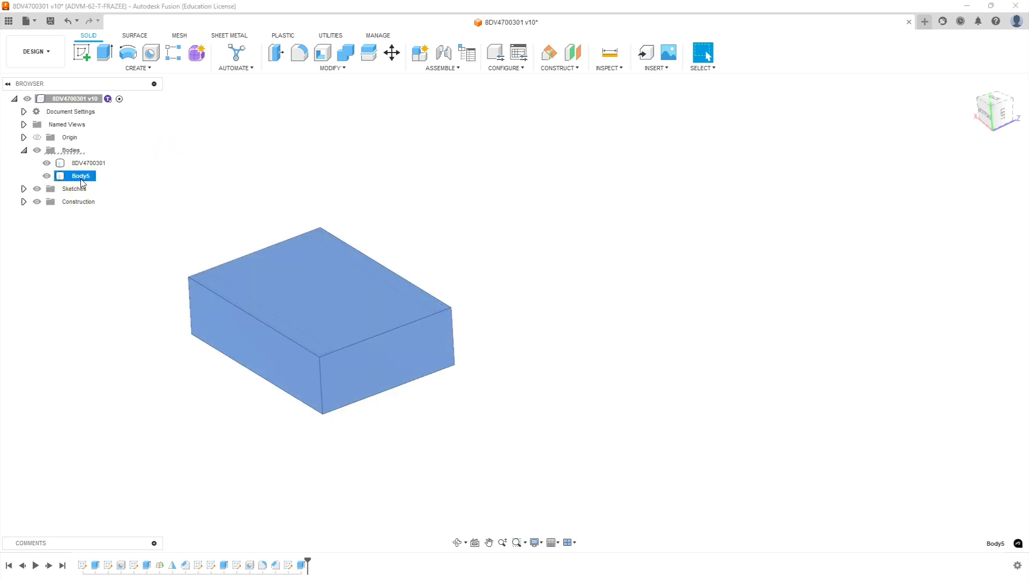
pyautogui.click(80, 175)
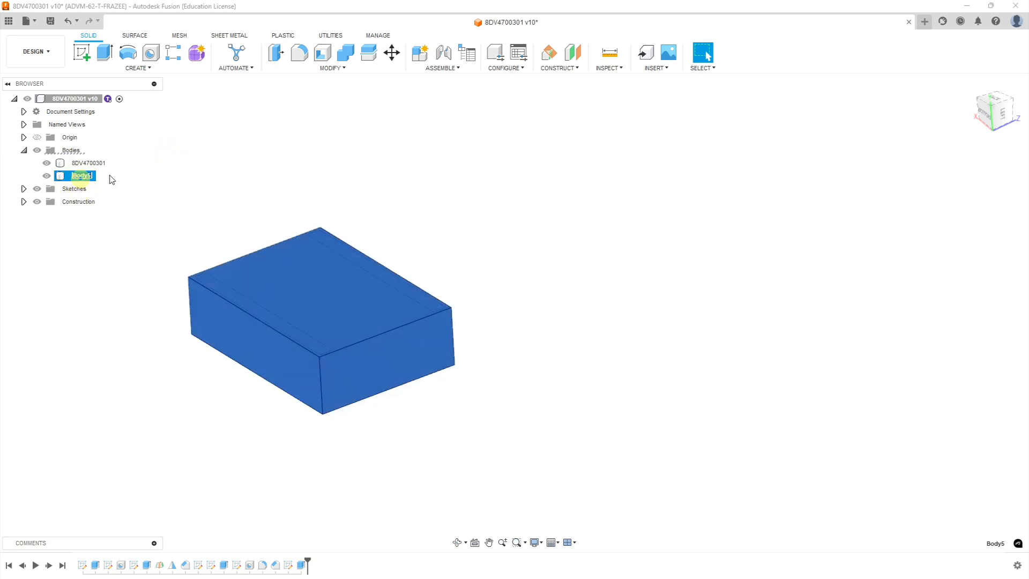
pyautogui.click(219, 160)
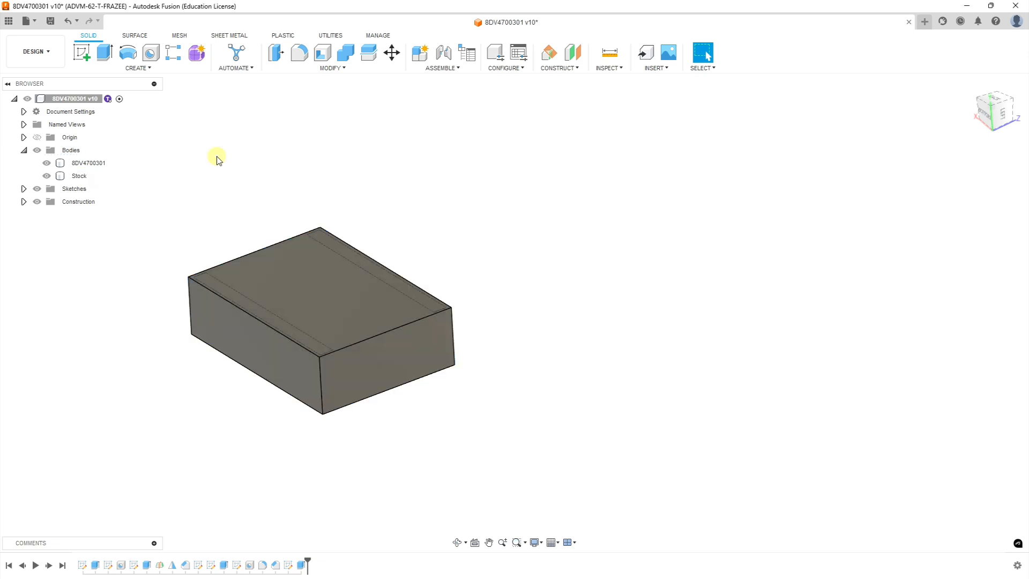
# Set the opacity of the Stock body to 60%
pyautogui.rightClick(81, 175)
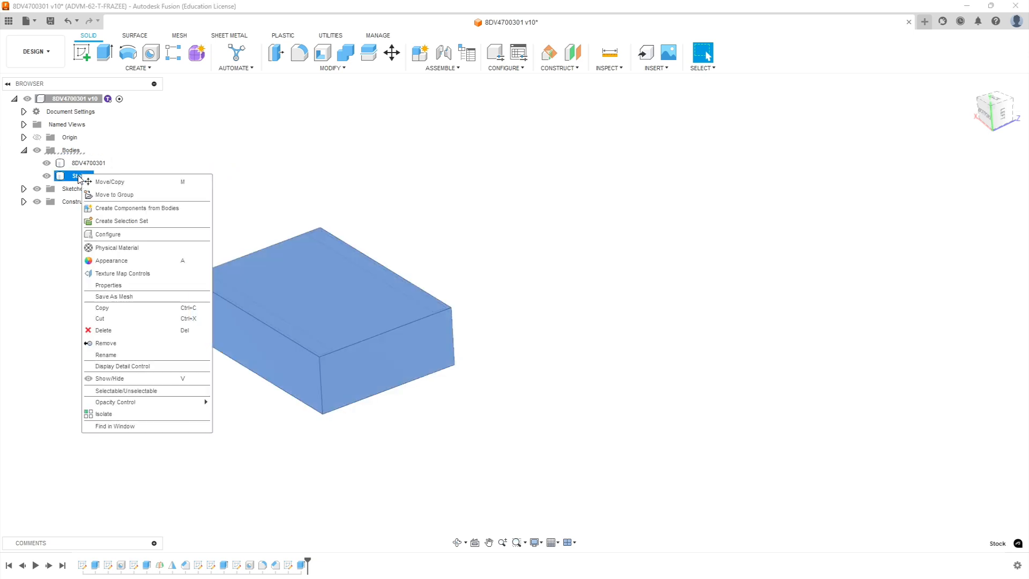
pyautogui.moveTo(125, 406)
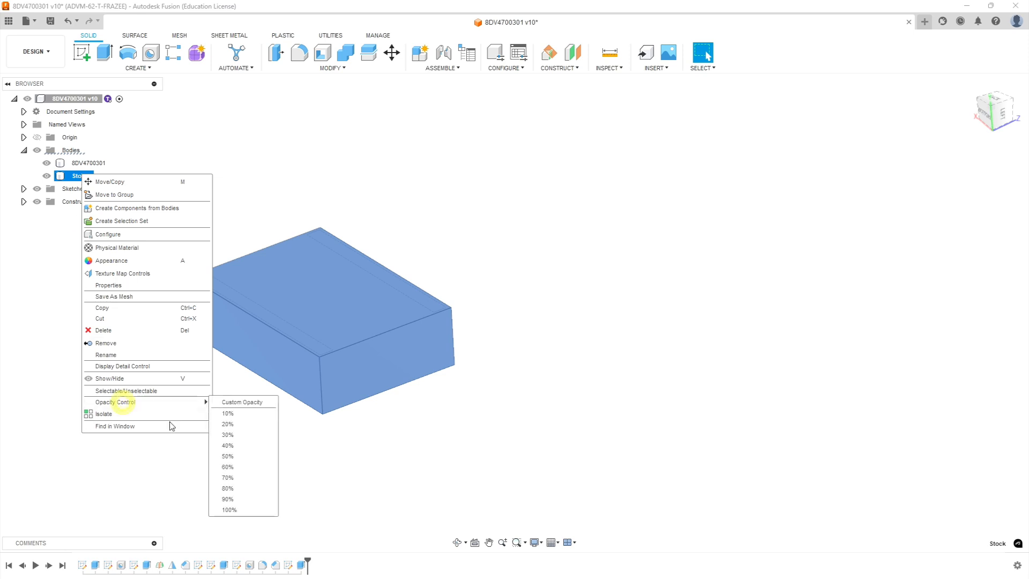
pyautogui.click(228, 467)
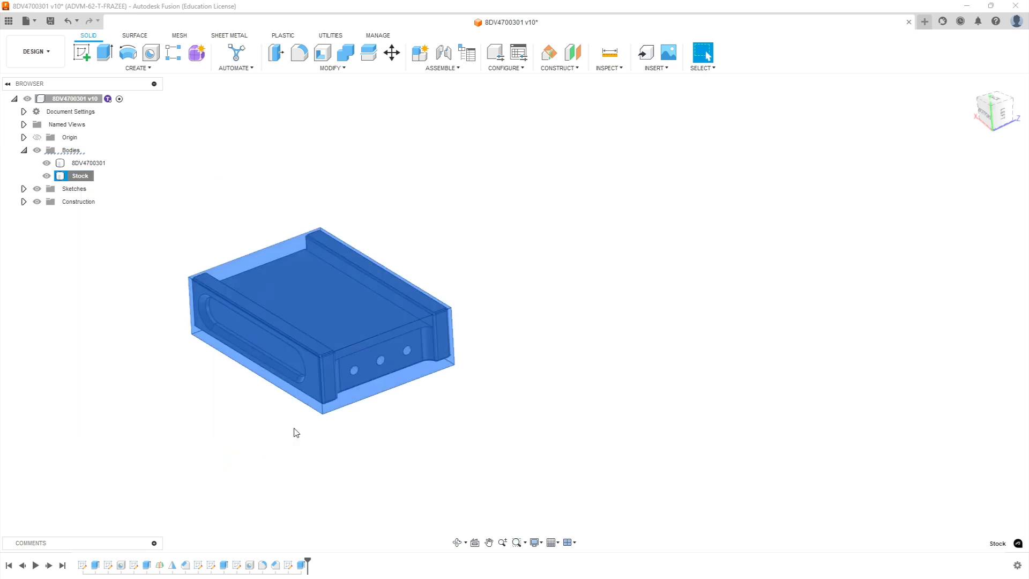
pyautogui.click(98, 331)
pyautogui.scroll(-2, 131, 337)
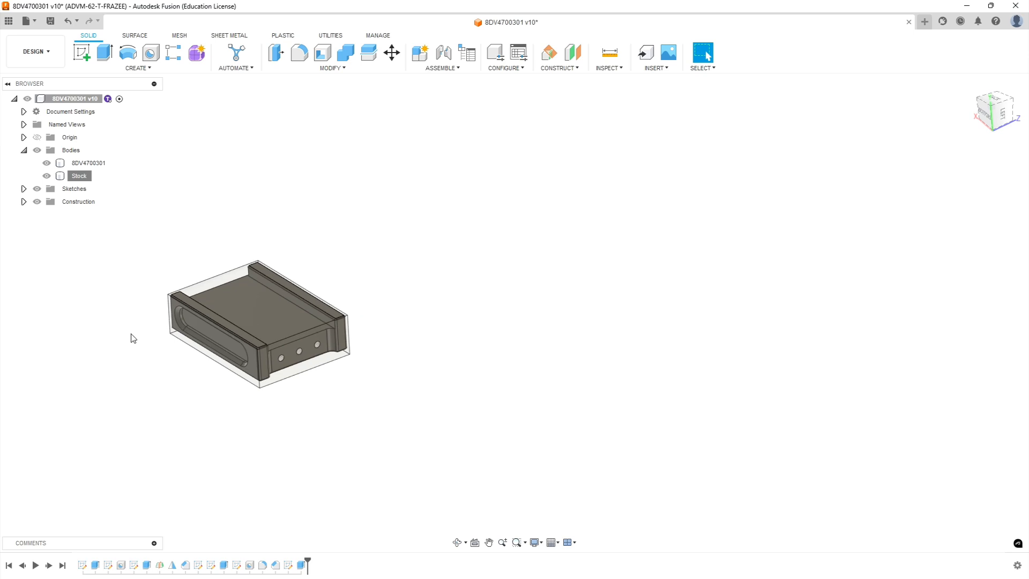
pyautogui.scroll(2, 155, 261)
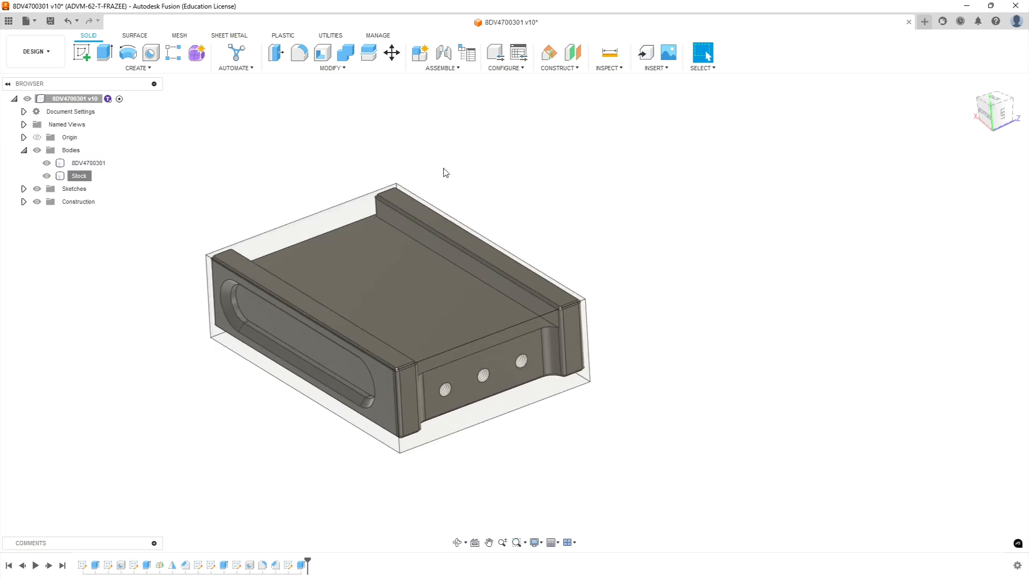
pyautogui.scroll(3, 432, 249)
pyautogui.keyDown('shift'); pyautogui.moveTo(377, 347); pyautogui.dragTo(207, 392, button='middle'); pyautogui.keyUp('shift')
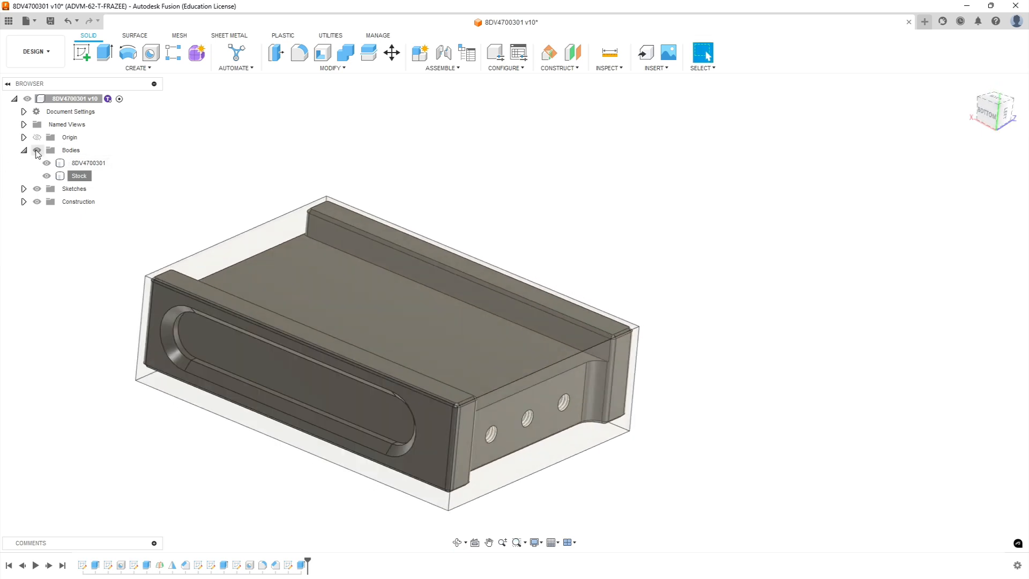
pyautogui.click(24, 152)
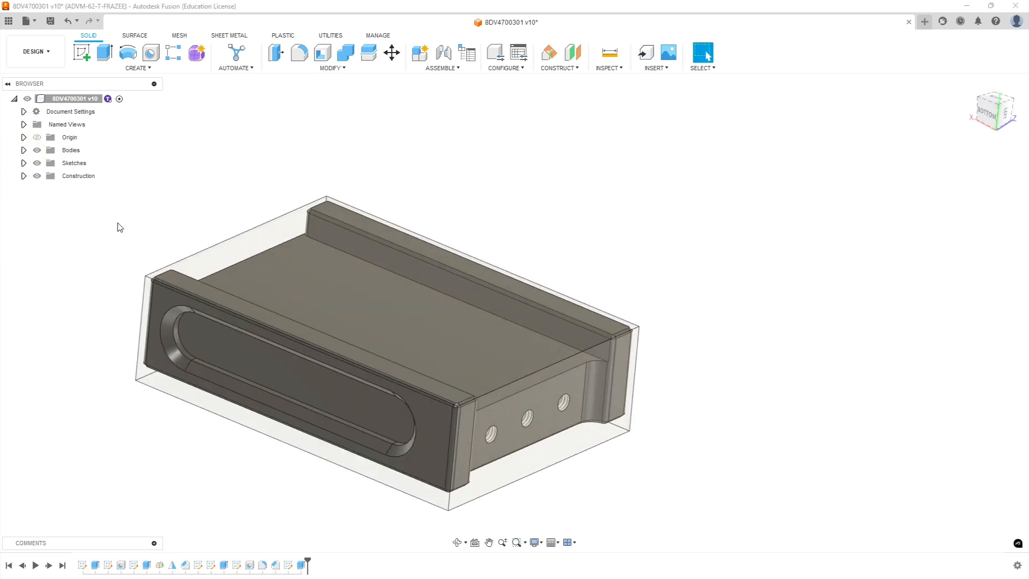
pyautogui.scroll(-2, 118, 224)
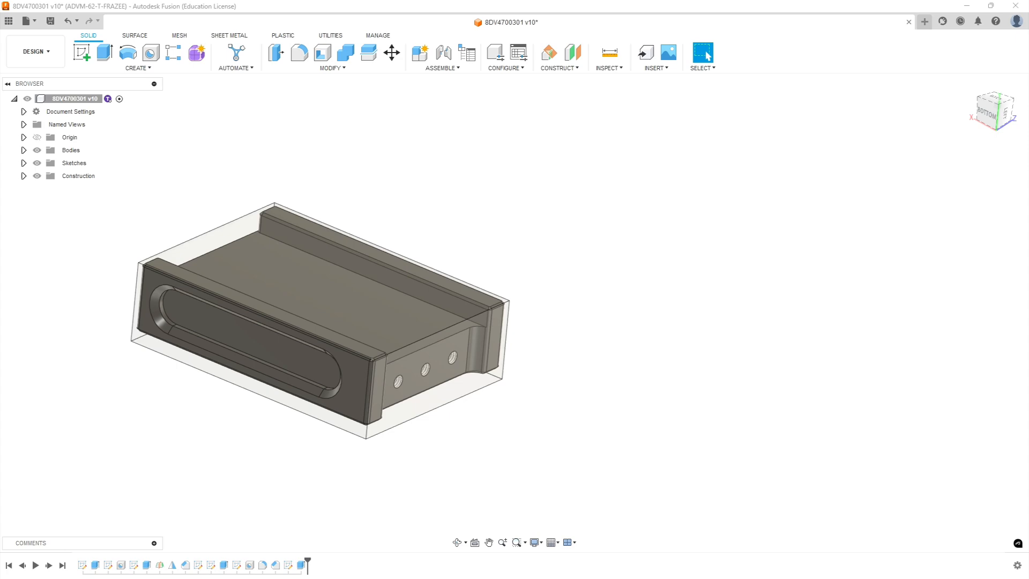
# Switch to the VISE DOVETAIL PREP document in Adobe Acrobat and examine the dovetail dimensions, proper dovetail guidance and common mistakes
pyautogui.moveTo(330, 2); pyautogui.dragTo(537, 106)
pyautogui.click(710, 107)
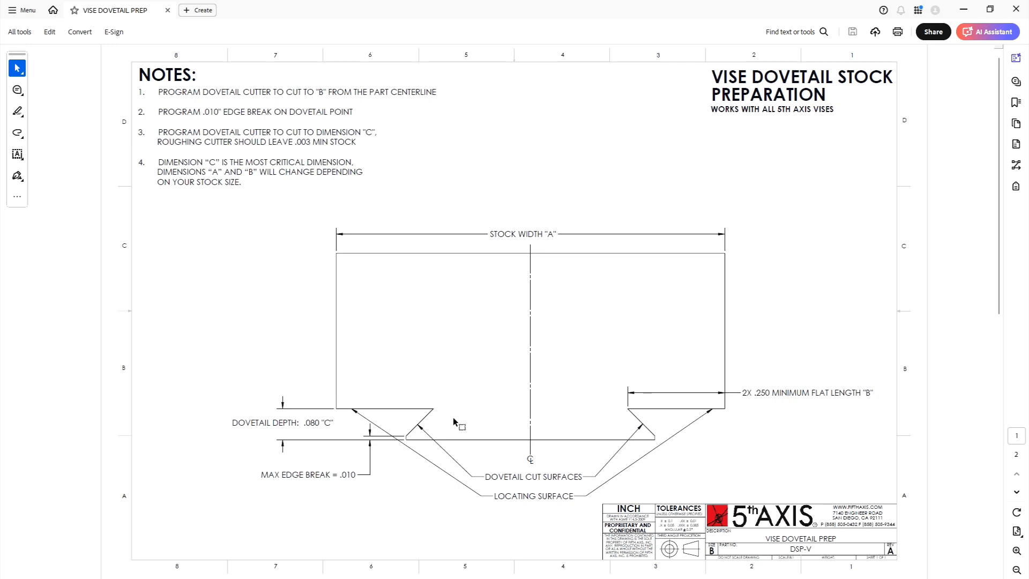
pyautogui.scroll(-3, 453, 418)
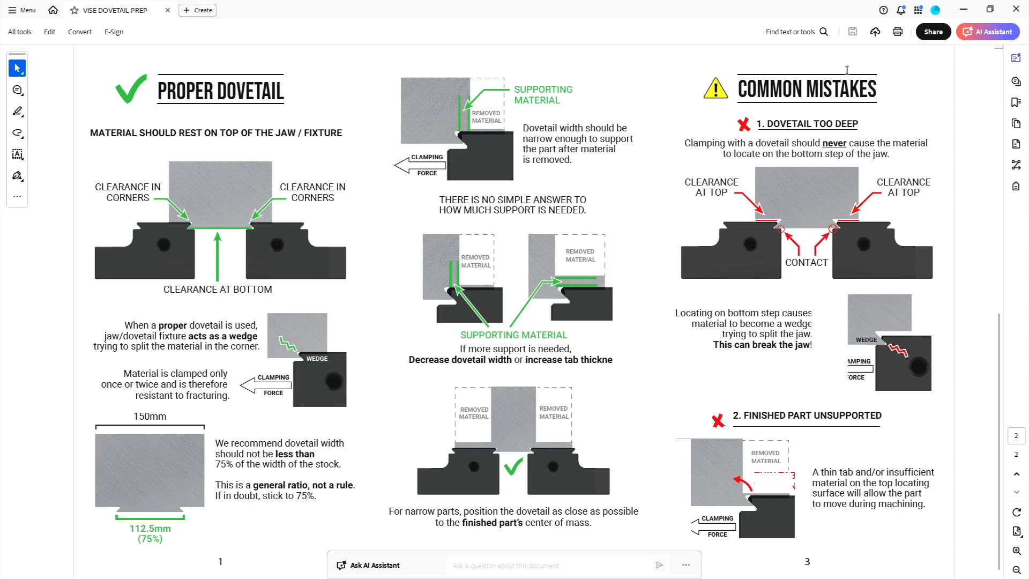
pyautogui.click(969, 11)
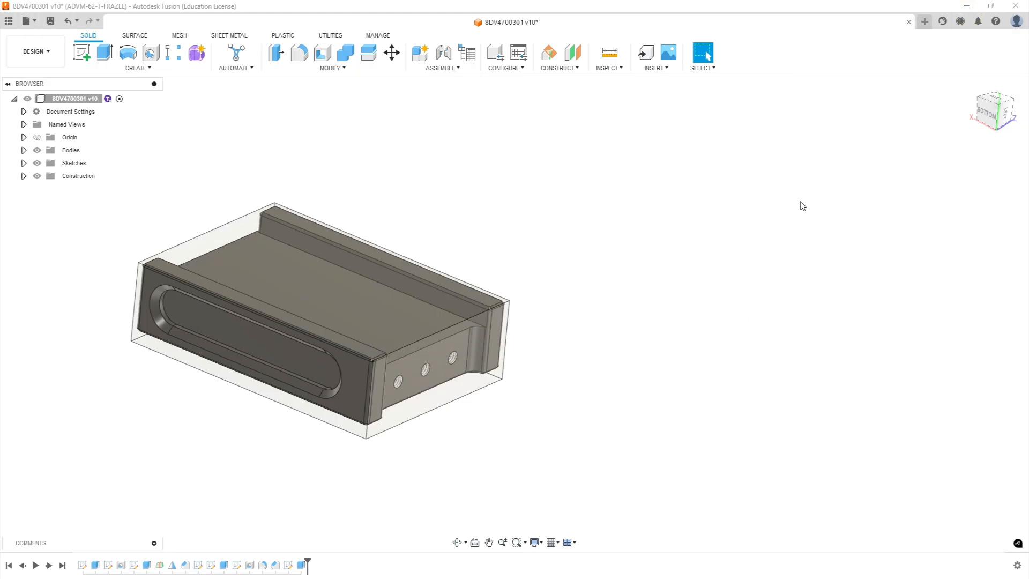
# Return to Fusion and start a new sketch on the stock's end face in front of the three holes
pyautogui.click(81, 52)
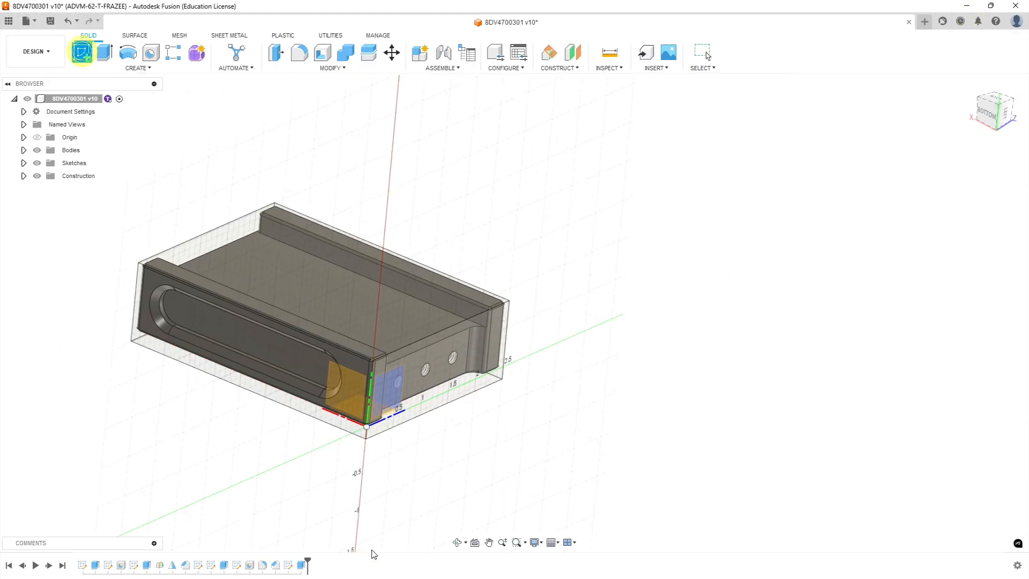
pyautogui.click(449, 356)
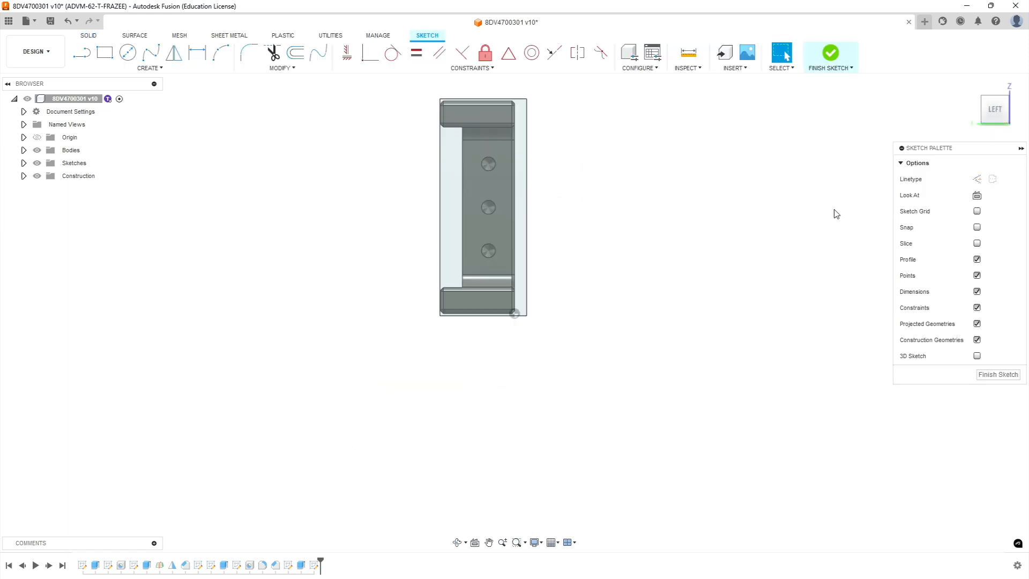
pyautogui.click(1023, 95)
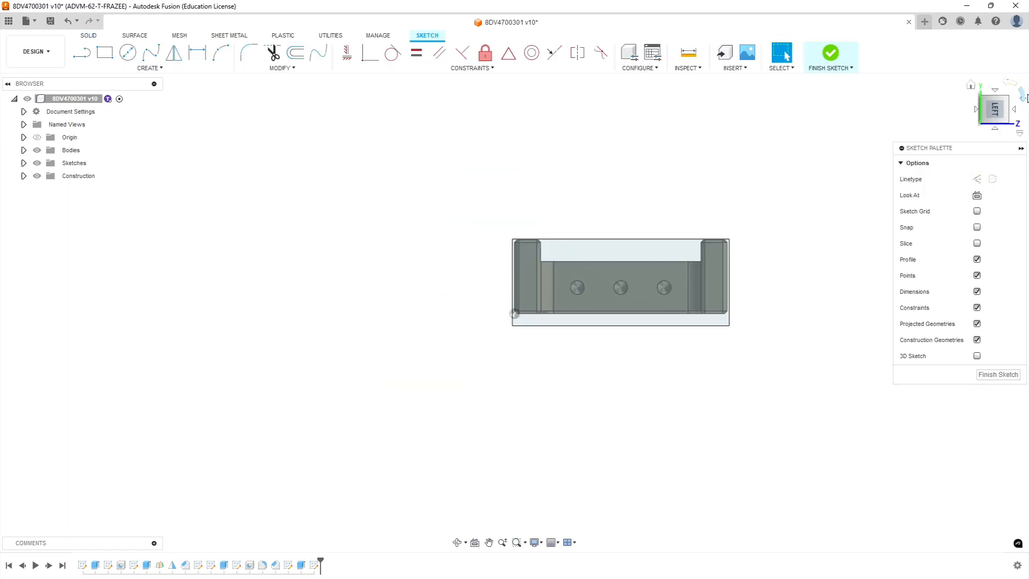
pyautogui.scroll(5, 622, 311)
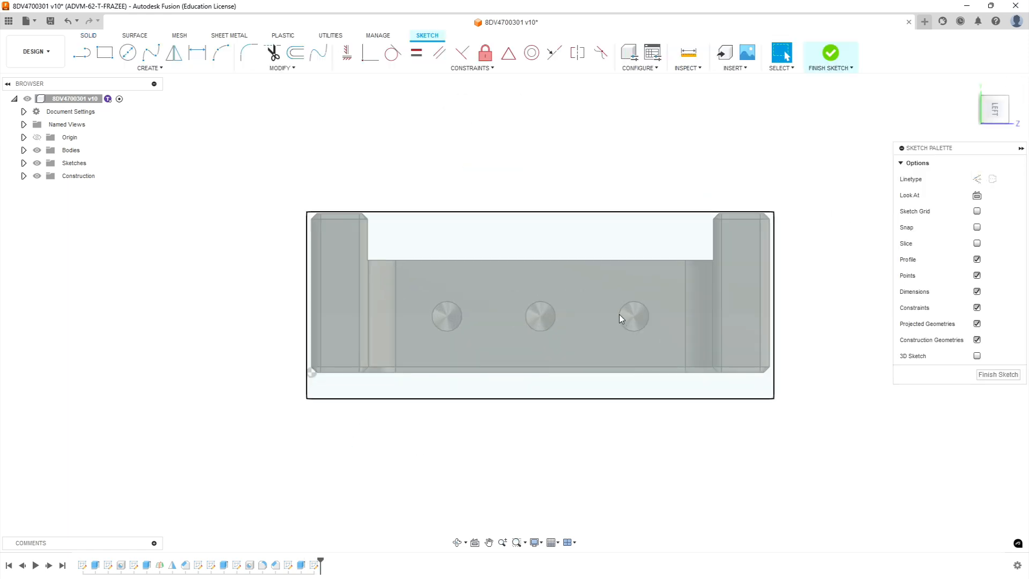
# Sketch an open dovetail line profile across the stock face below the part, with left and right shoulder lines about 0.56 in and 0.42 in long
pyautogui.scroll(2, 844, 355)
pyautogui.scroll(3, 519, 292)
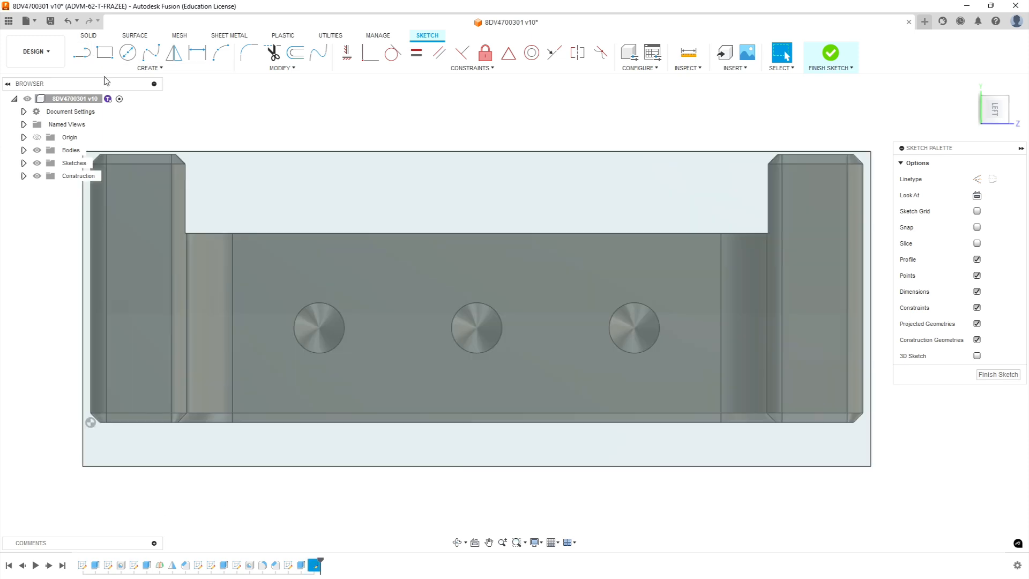
pyautogui.click(82, 52)
pyautogui.click(84, 436)
pyautogui.click(260, 436)
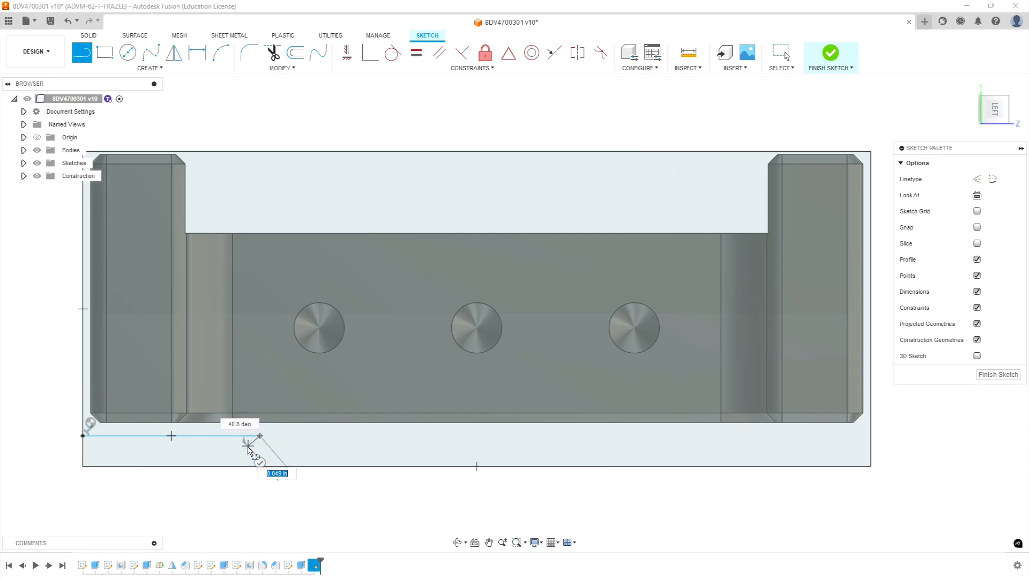
pyautogui.click(249, 446)
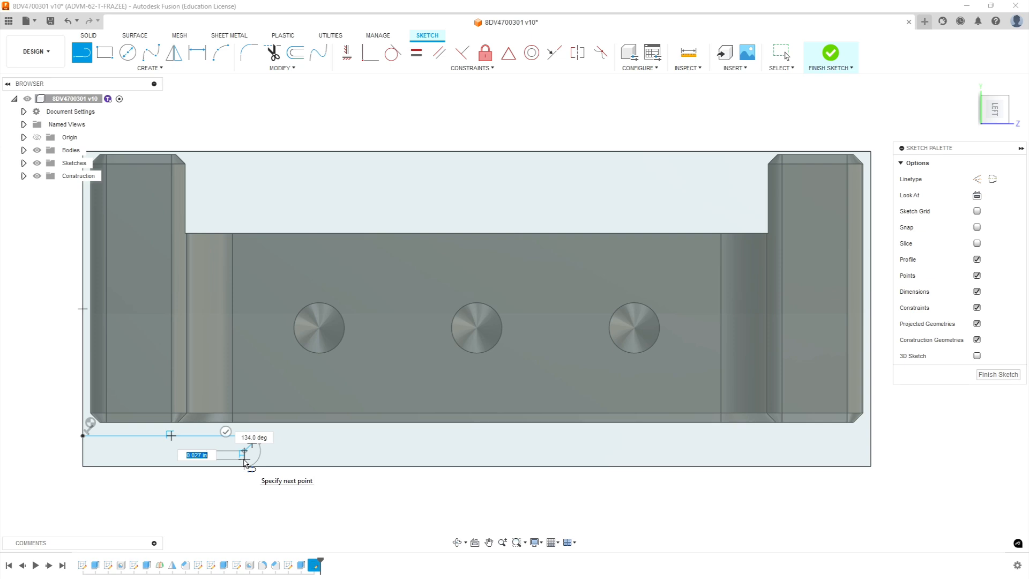
pyautogui.click(244, 458)
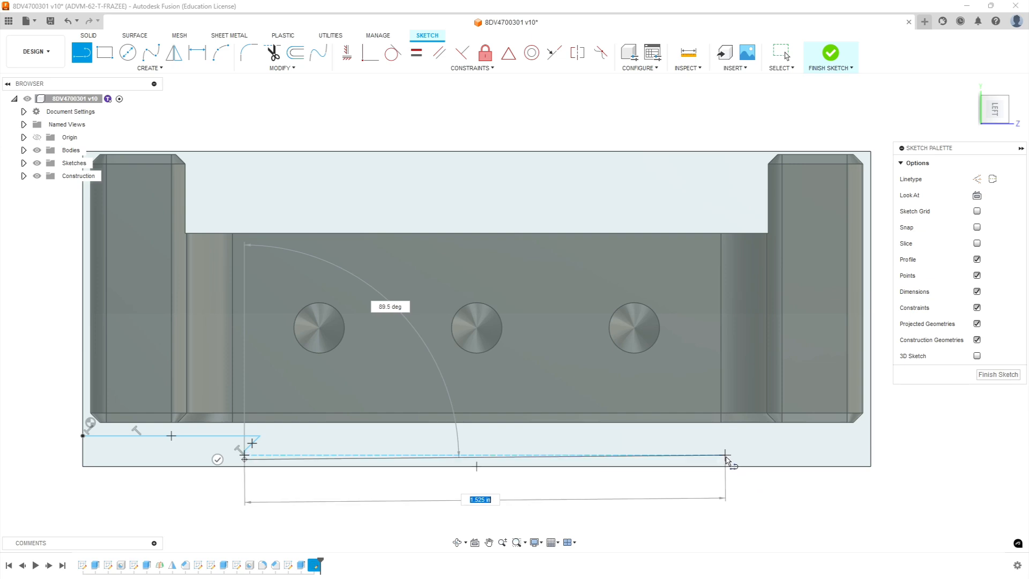
pyautogui.doubleClick(756, 460)
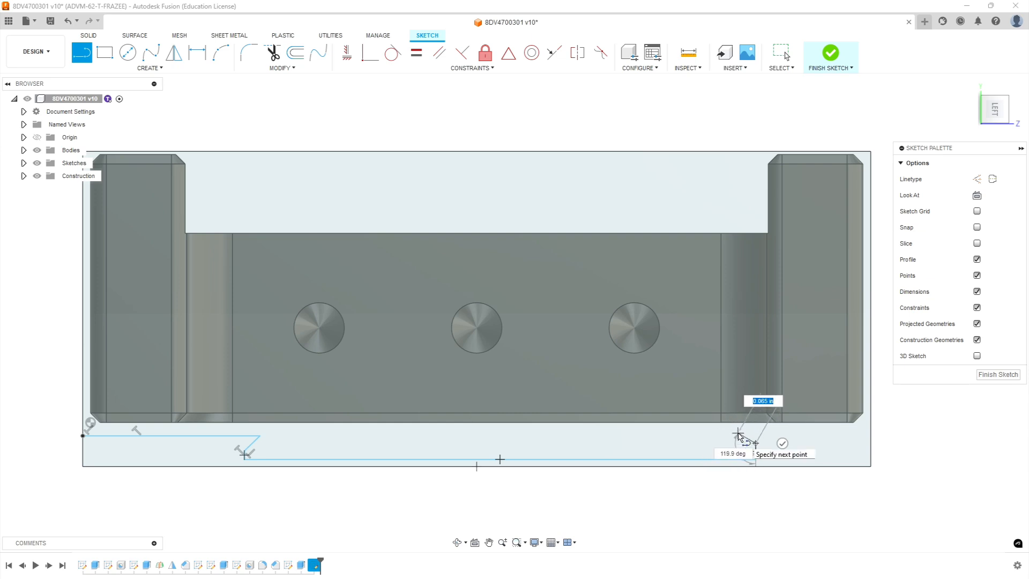
pyautogui.click(738, 433)
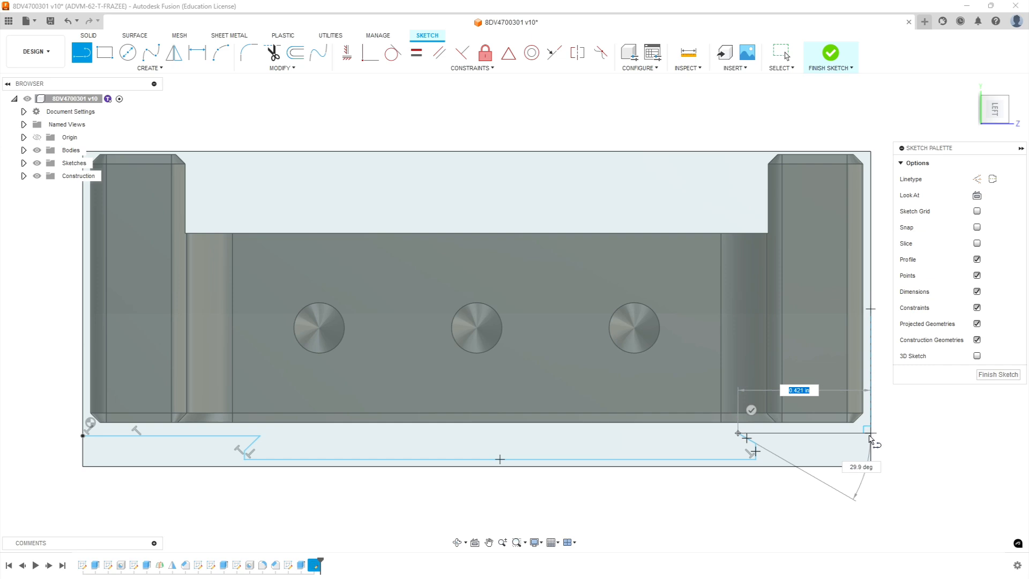
pyautogui.doubleClick(870, 434)
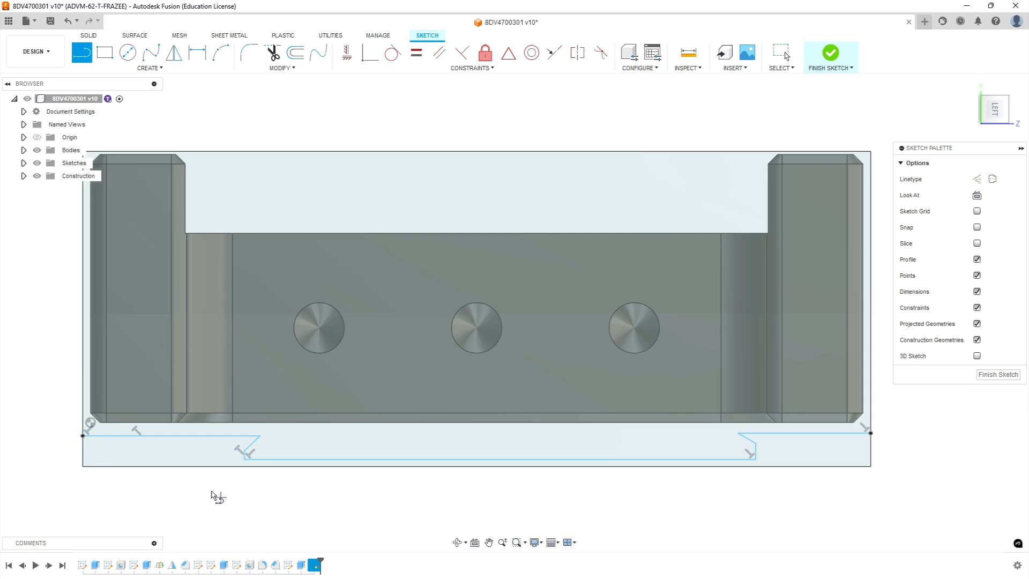
# Apply an Equal constraint between the dovetail's left and right horizontal shoulder lines
pyautogui.scroll(-3, 209, 483)
pyautogui.scroll(4, 172, 445)
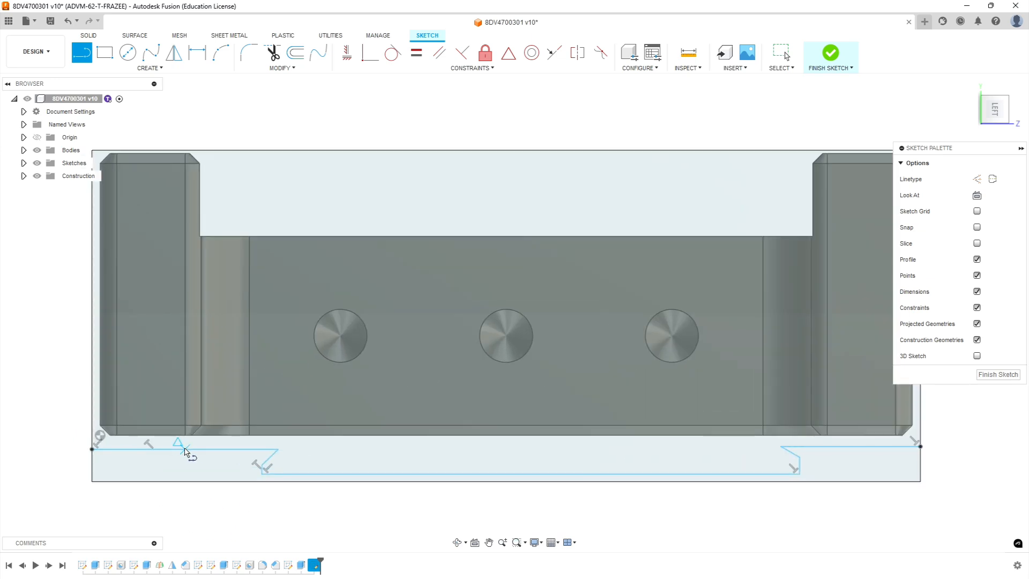
pyautogui.scroll(1, 214, 461)
pyautogui.scroll(3, 241, 501)
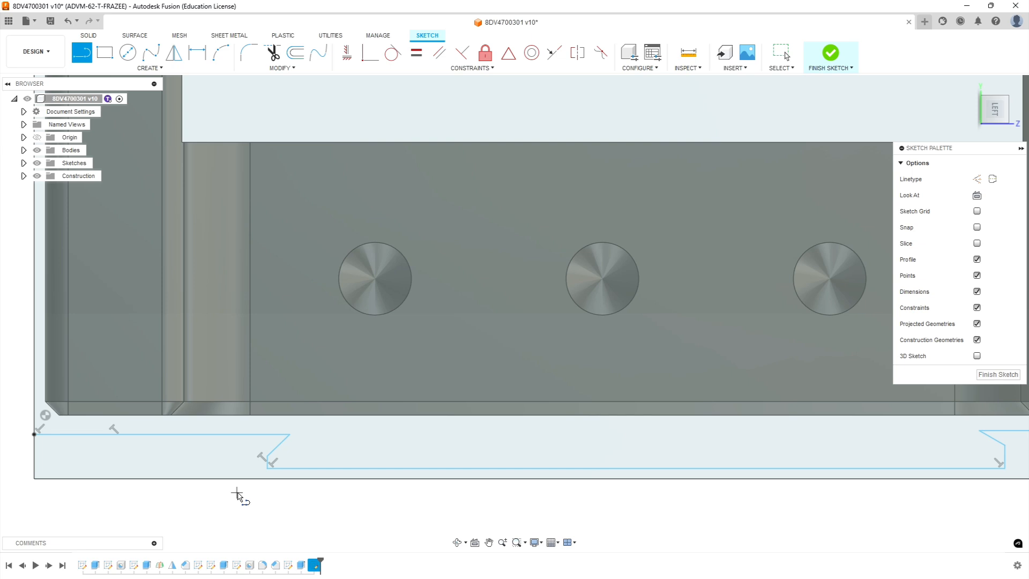
pyautogui.scroll(-2, 237, 496)
pyautogui.scroll(-2, 349, 484)
pyautogui.scroll(2, 741, 442)
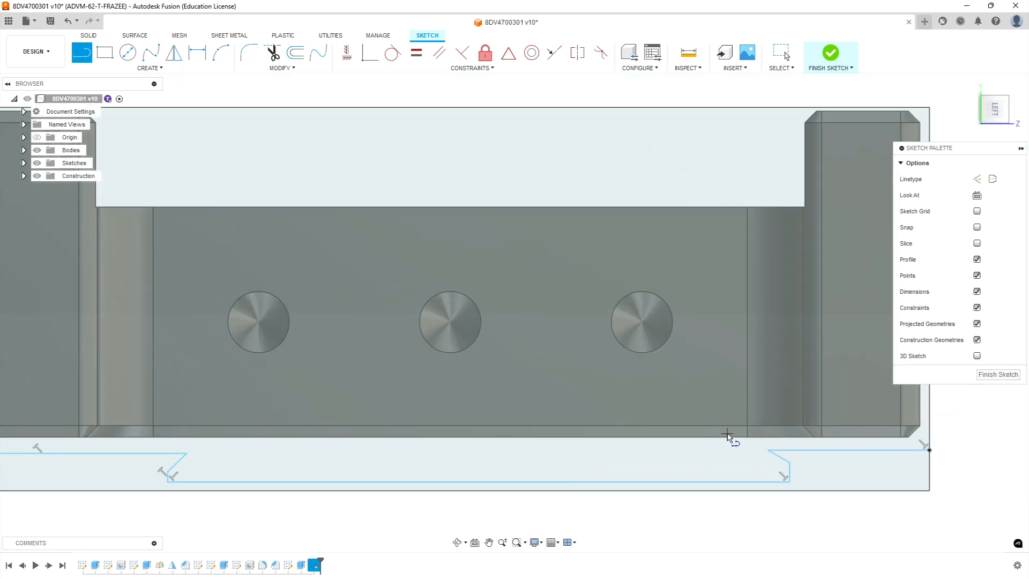
pyautogui.scroll(-1, 279, 429)
pyautogui.scroll(-1, 212, 402)
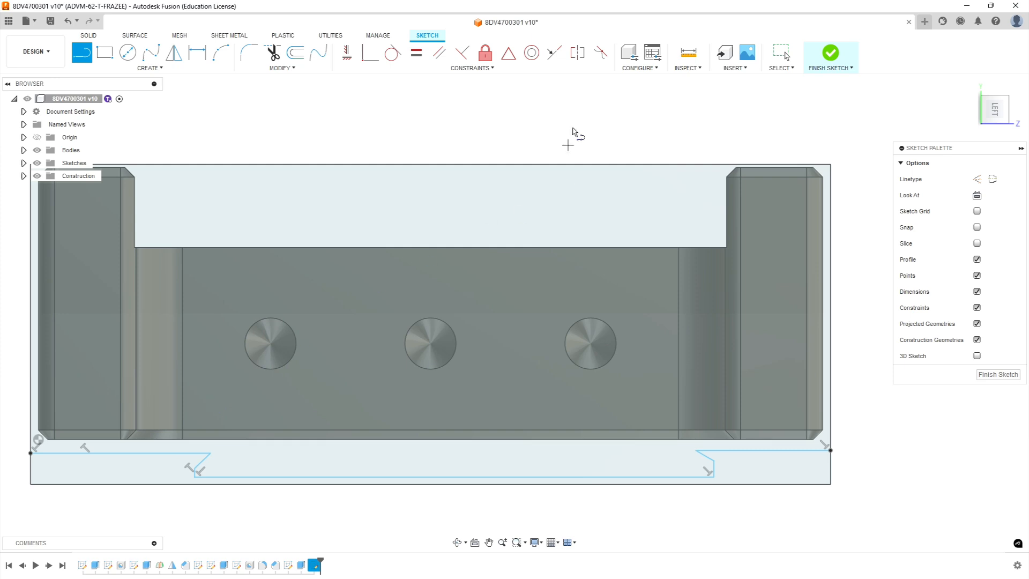
pyautogui.click(417, 53)
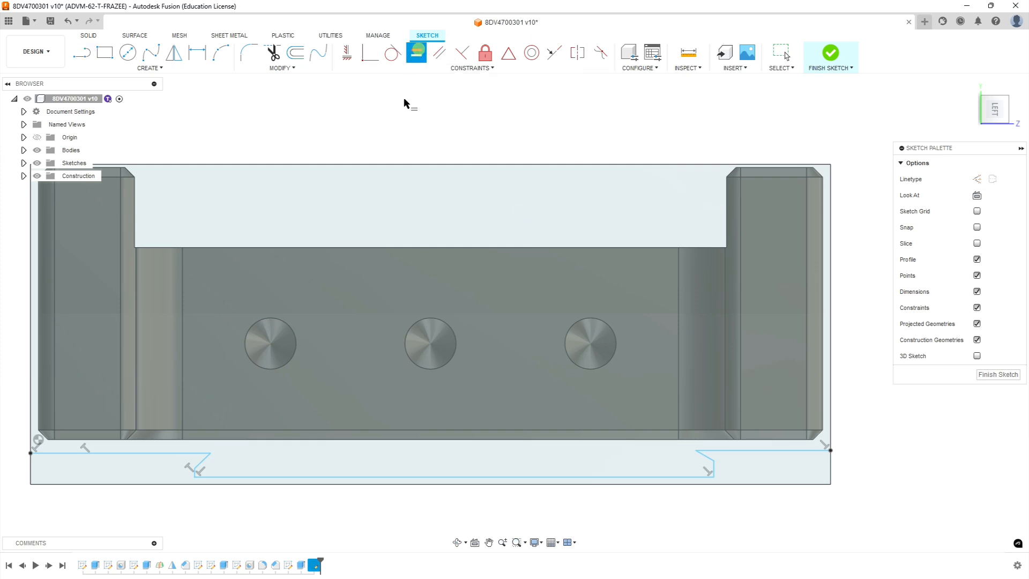
pyautogui.click(176, 454)
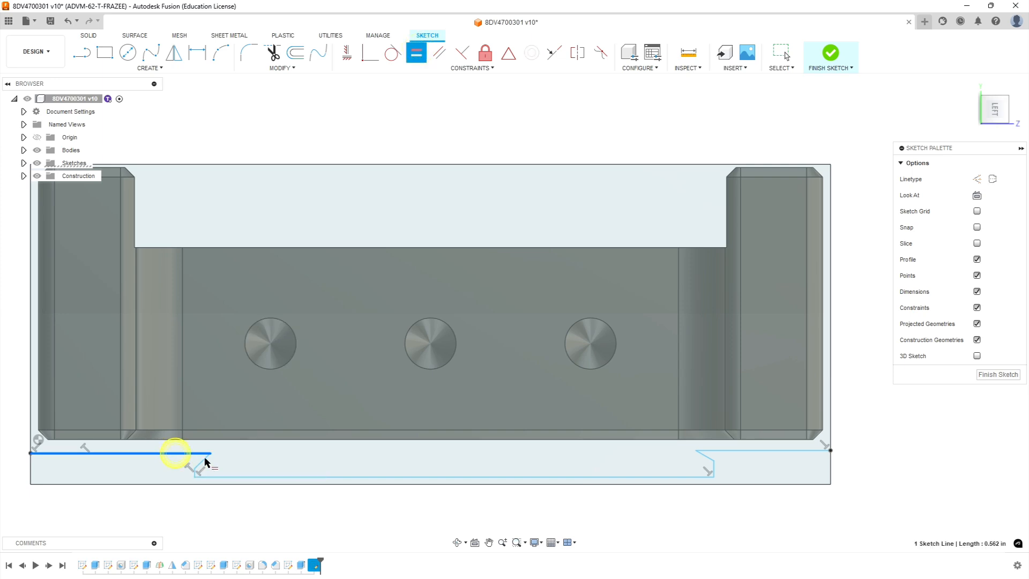
pyautogui.click(779, 450)
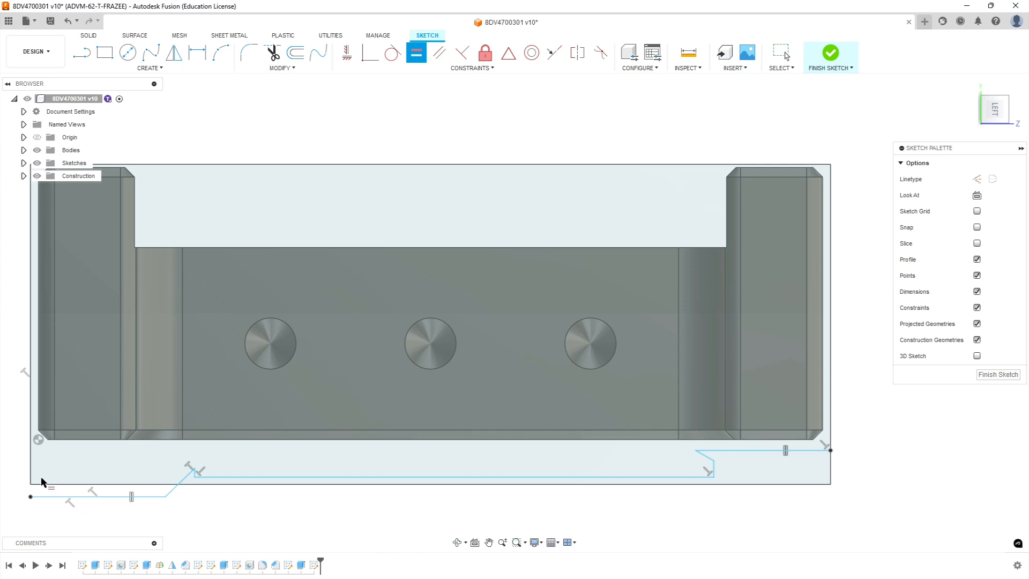
pyautogui.press('Escape')
# Move the left shoulder line back up inside the stock and shift the left undercut corner outward beneath it
pyautogui.moveTo(31, 497); pyautogui.dragTo(38, 388)
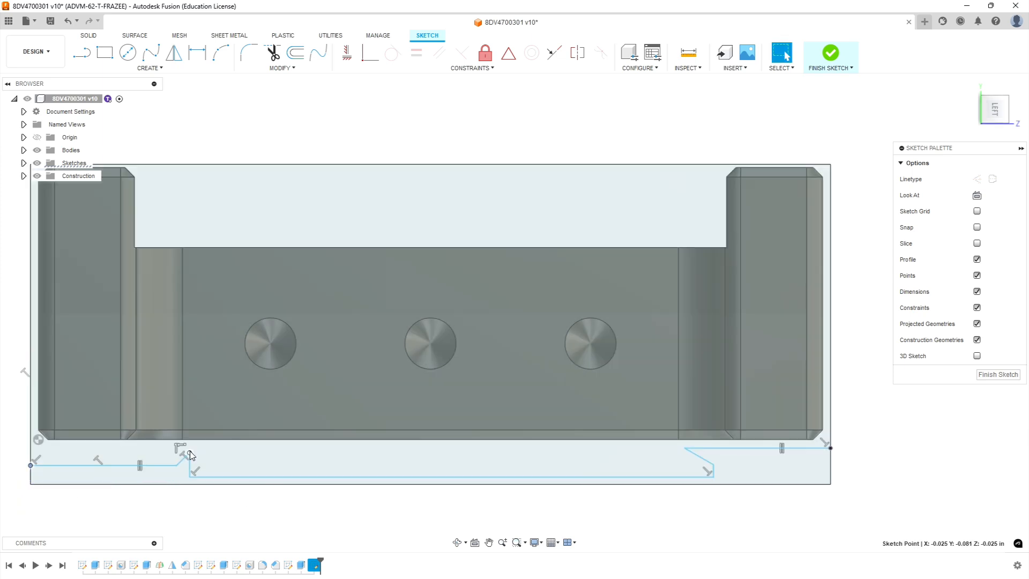
pyautogui.moveTo(188, 455)
pyautogui.mouseDown()
pyautogui.moveTo(183, 477)
pyautogui.moveTo(138, 467)
pyautogui.mouseUp()
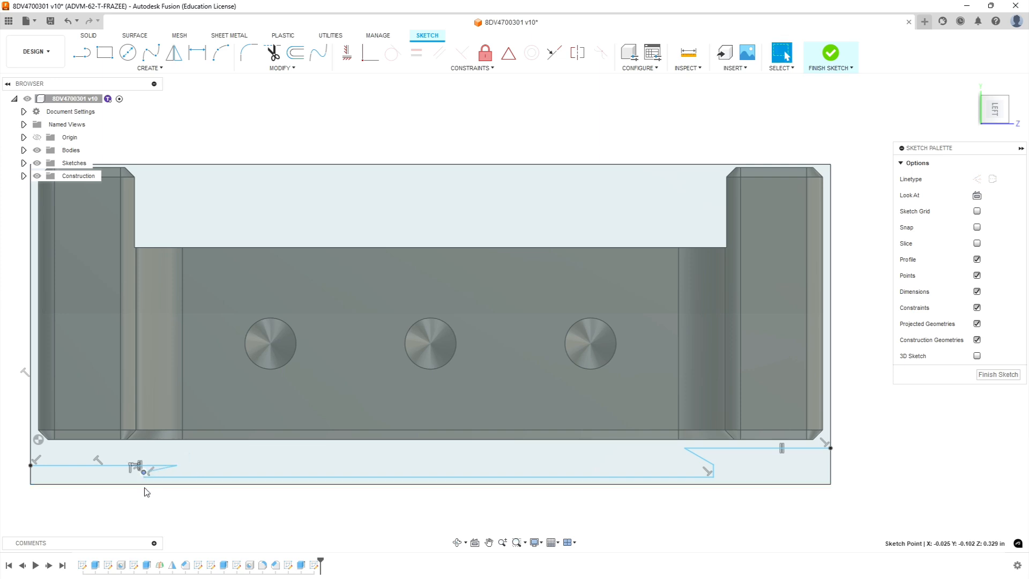
pyautogui.scroll(-3, 126, 471)
pyautogui.scroll(5, 99, 468)
pyautogui.scroll(4, 106, 493)
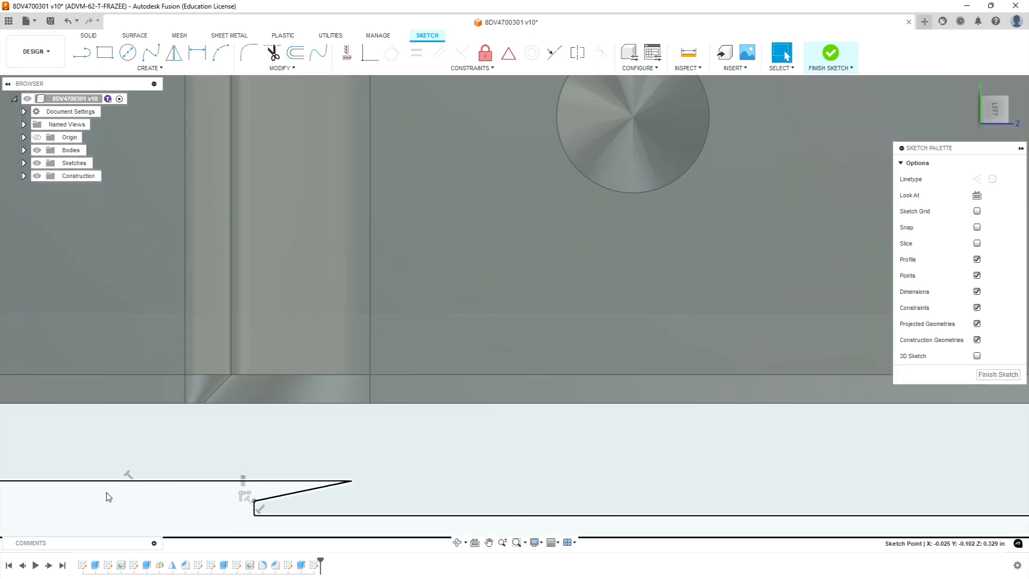
pyautogui.scroll(-6, 108, 491)
pyautogui.scroll(3, 89, 493)
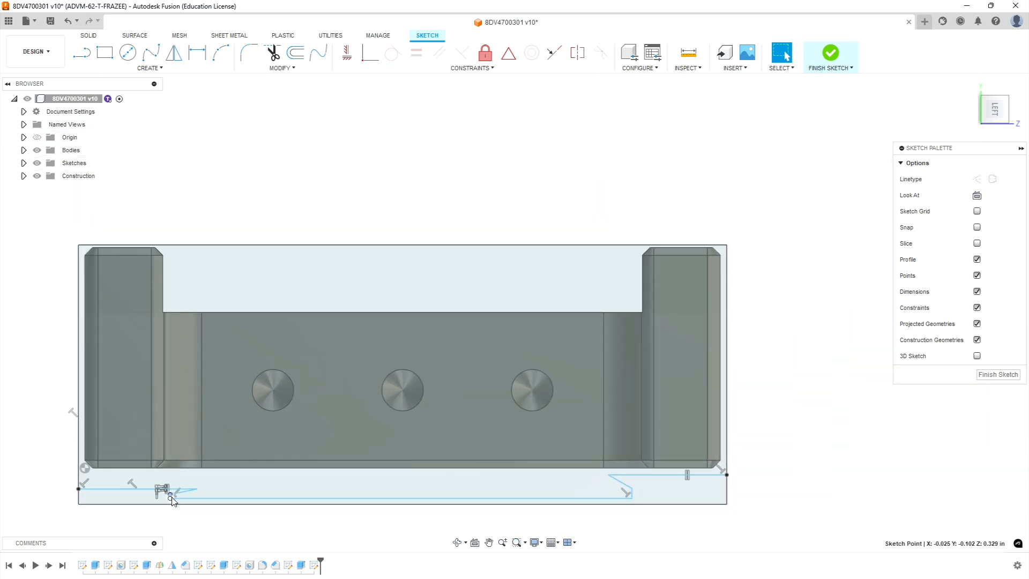
pyautogui.scroll(6, 171, 500)
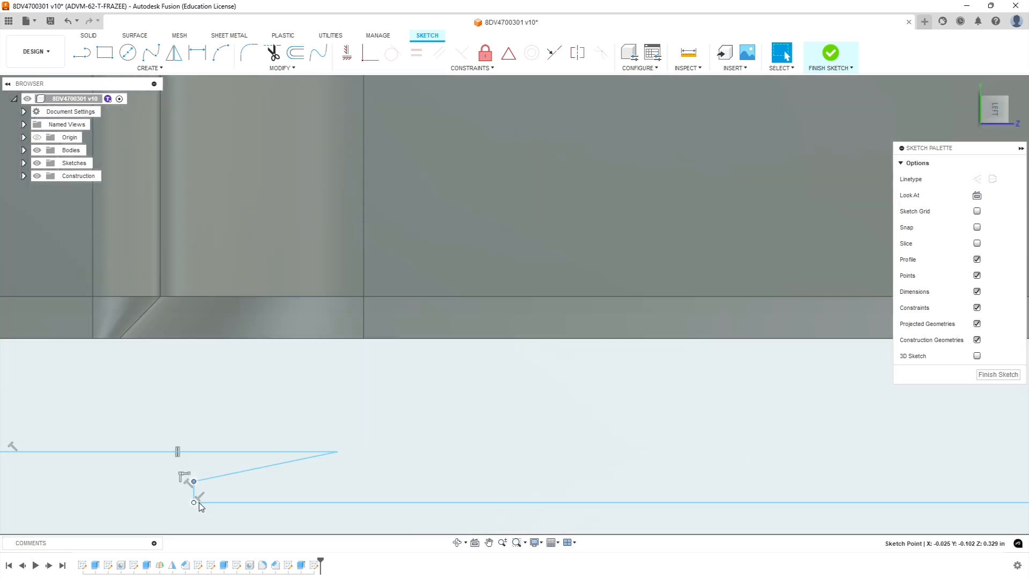
pyautogui.scroll(-8, 201, 497)
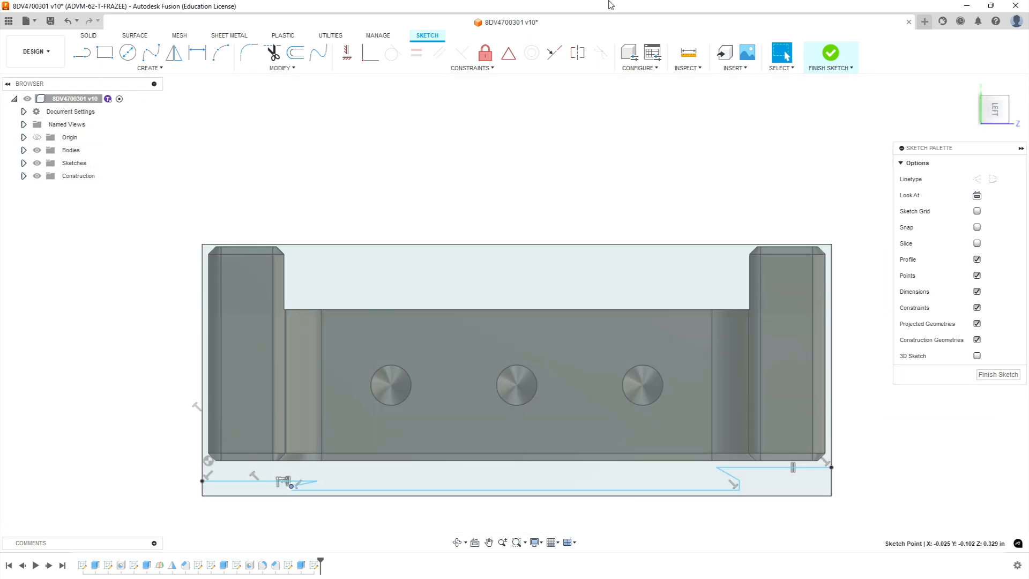
# Make the left and right shoulder lines of the dovetail collinear
pyautogui.click(555, 52)
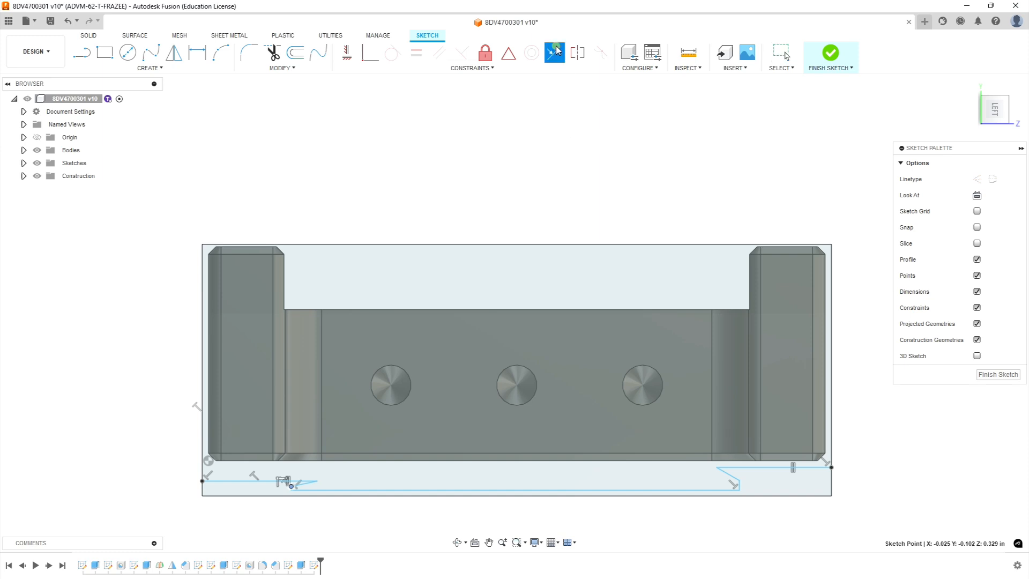
pyautogui.click(760, 468)
pyautogui.click(759, 456)
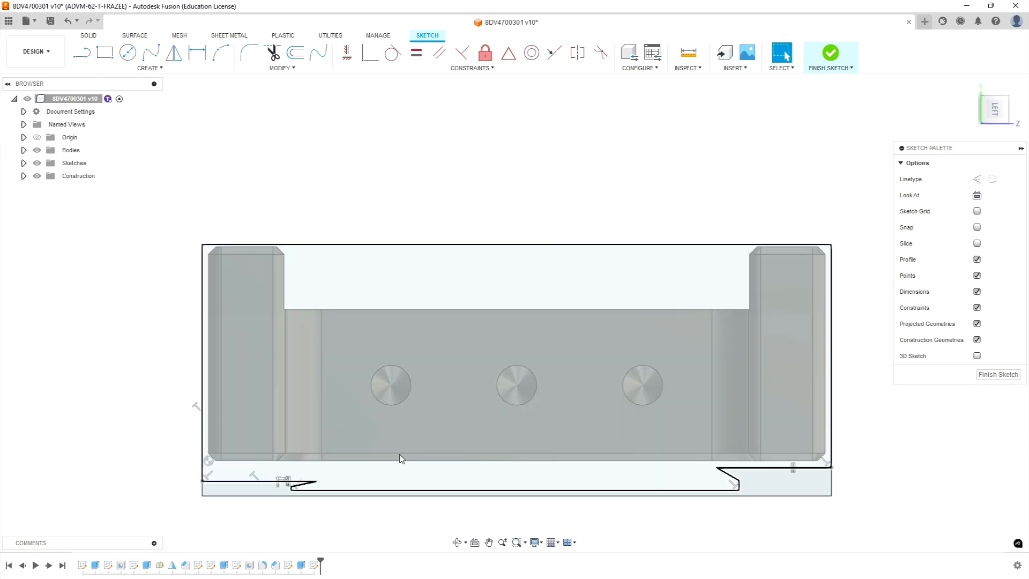
pyautogui.scroll(-2, 400, 459)
pyautogui.click(554, 53)
pyautogui.click(288, 475)
pyautogui.click(676, 465)
# Move the right undercut's outer corner above the dovetail's long lower line so the profile no longer crosses itself
pyautogui.scroll(3, 533, 489)
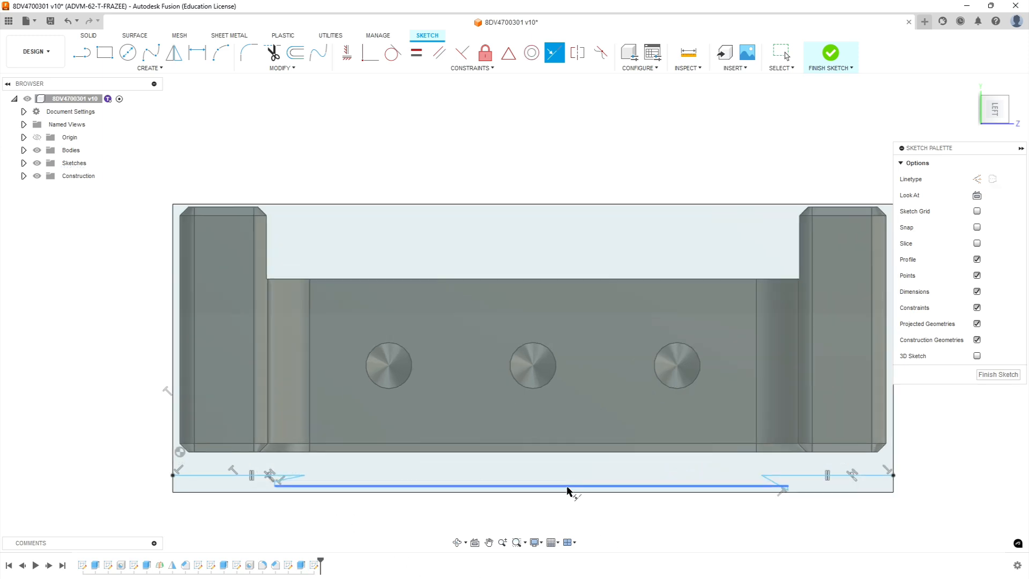
pyautogui.scroll(5, 799, 510)
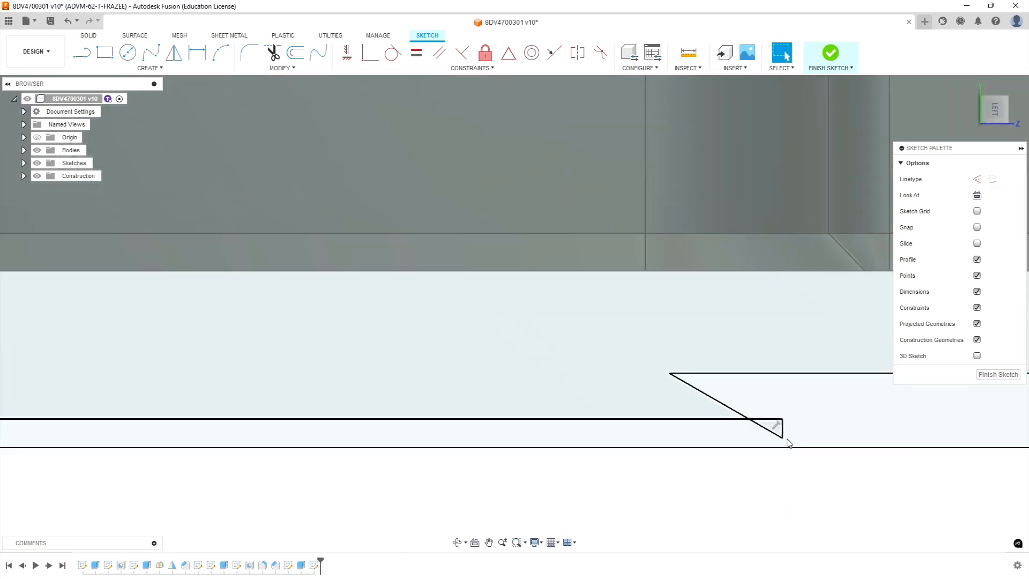
pyautogui.moveTo(783, 436); pyautogui.dragTo(786, 404)
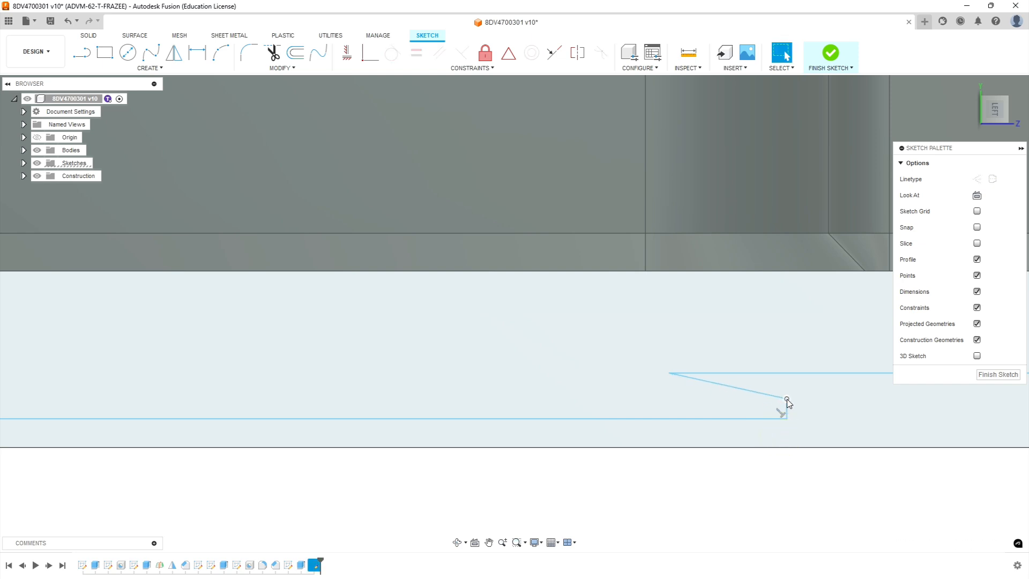
# Apply an Equal constraint between the short vertical lines at the two ends of the dovetail
pyautogui.scroll(-6, 444, 434)
pyautogui.scroll(8, 289, 469)
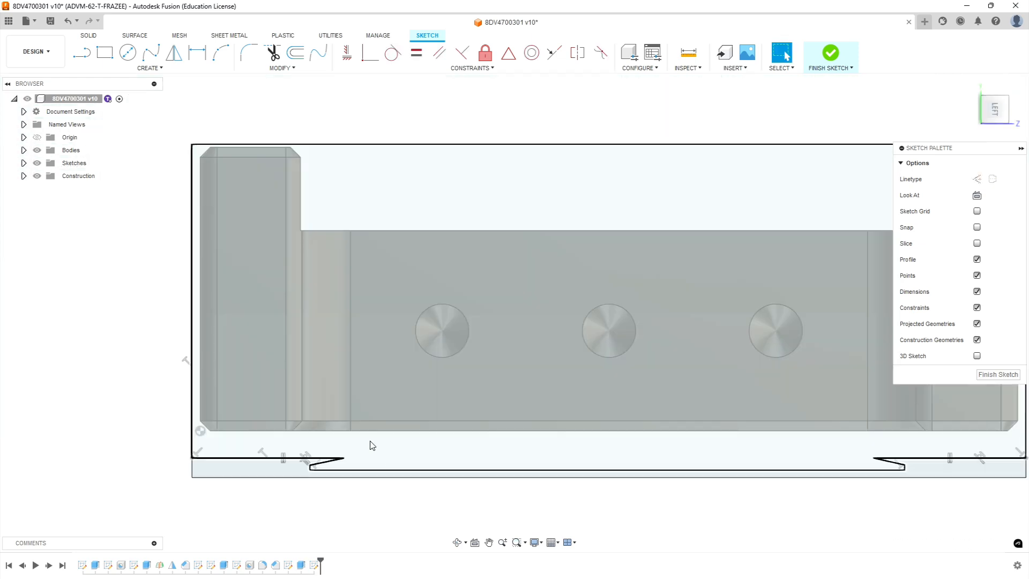
pyautogui.click(416, 53)
pyautogui.click(284, 375)
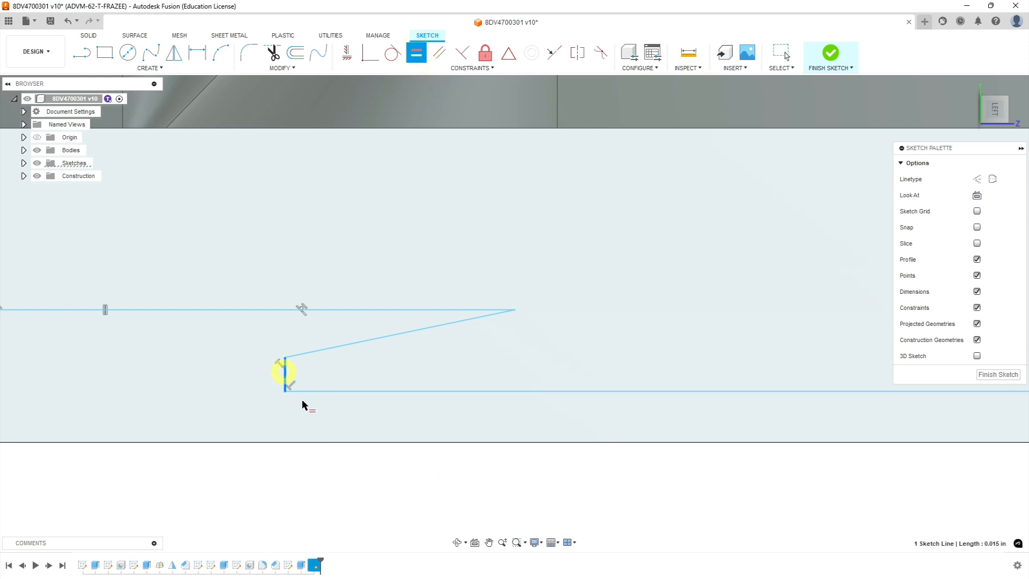
pyautogui.scroll(-6, 545, 419)
pyautogui.scroll(-3, 316, 418)
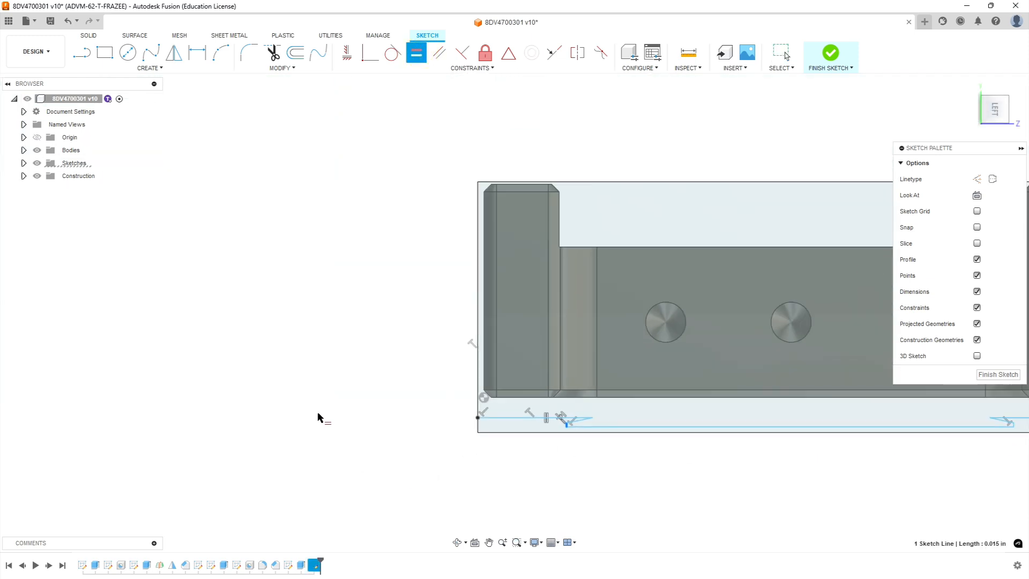
pyautogui.scroll(6, 847, 437)
pyautogui.scroll(3, 825, 444)
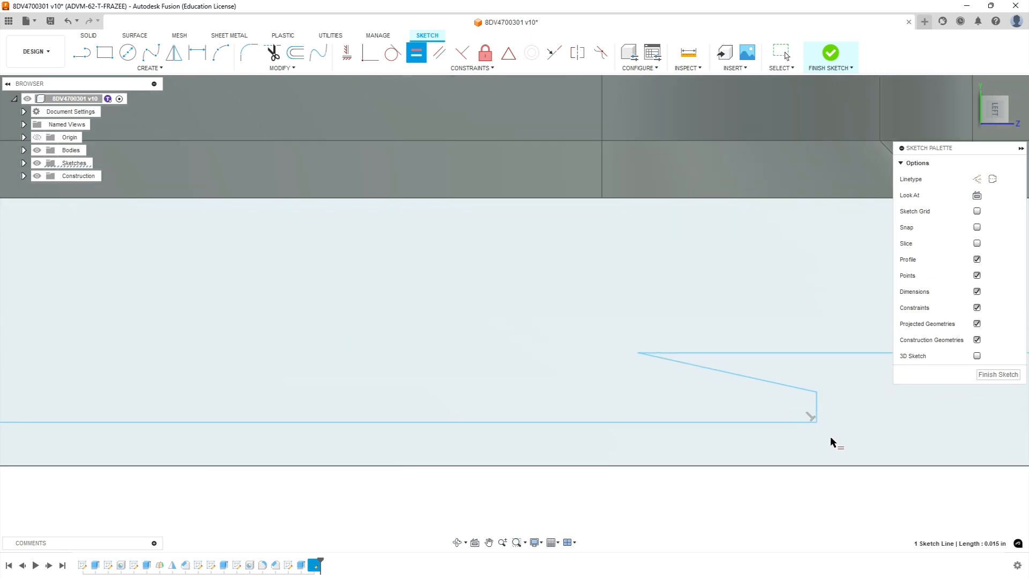
pyautogui.click(817, 407)
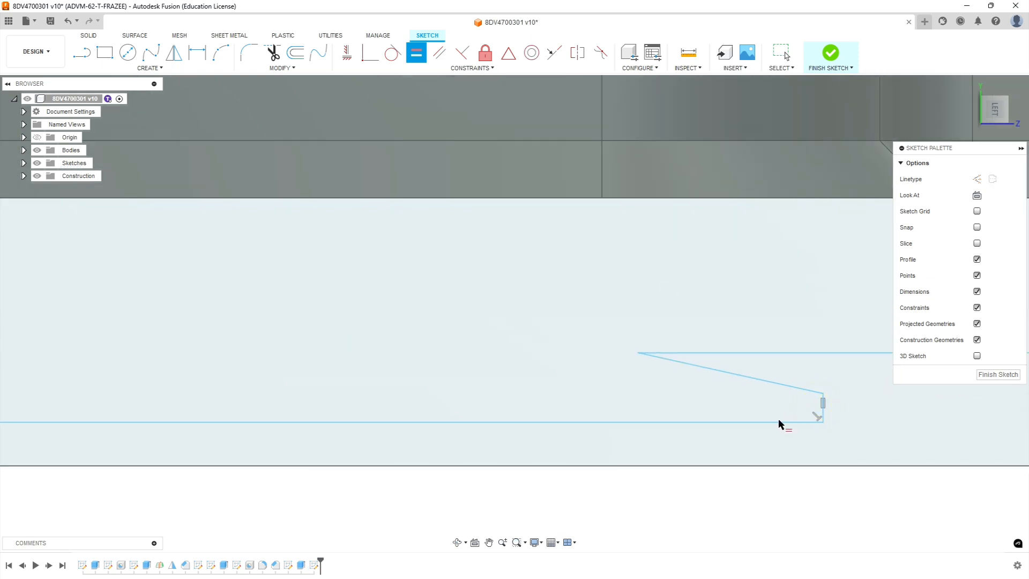
# Dimension the short vertical line at the dovetail's right end to 0.01 in
pyautogui.press('l')
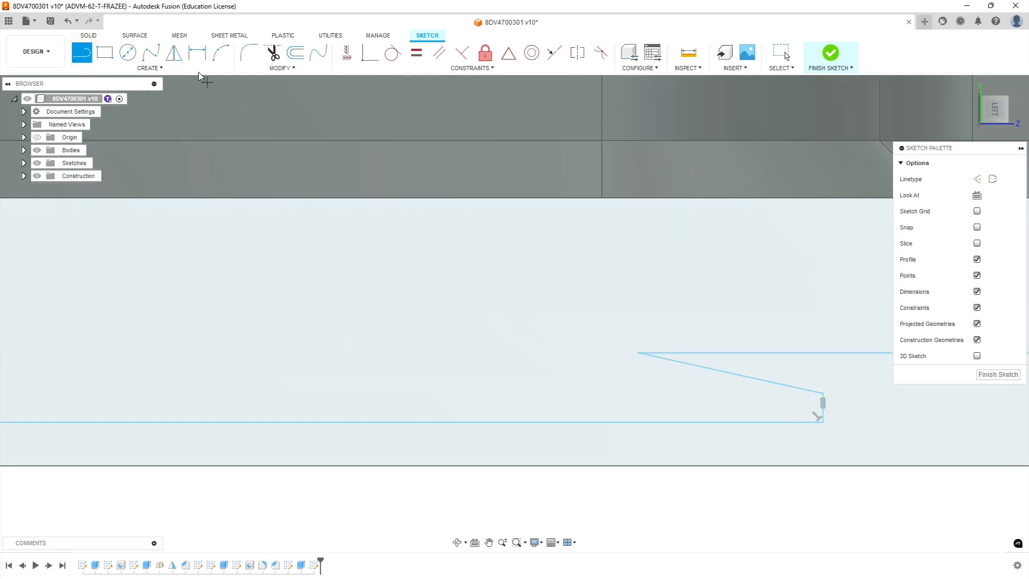
pyautogui.click(197, 52)
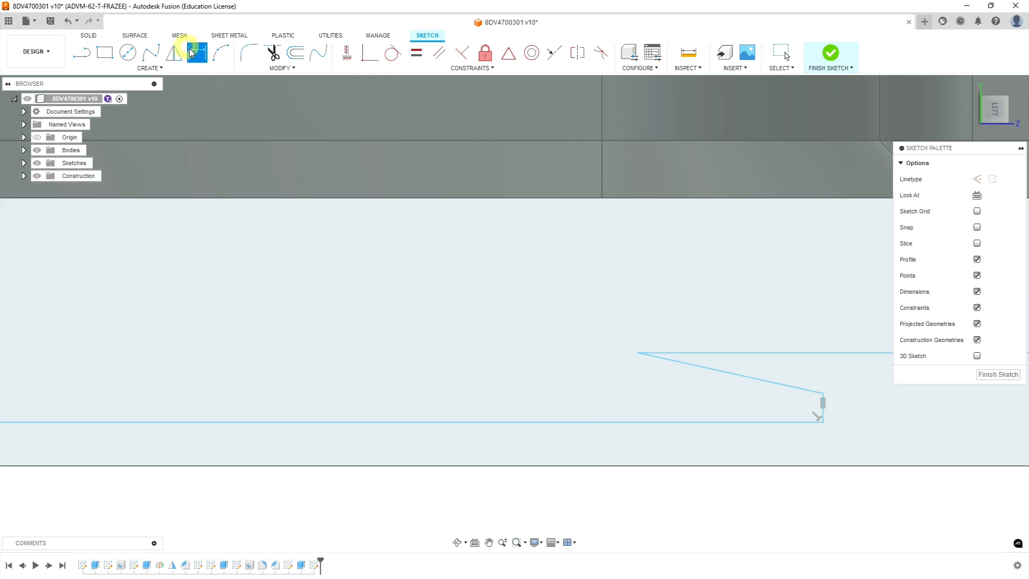
pyautogui.click(823, 405)
pyautogui.click(850, 407)
pyautogui.press('BackSpace')
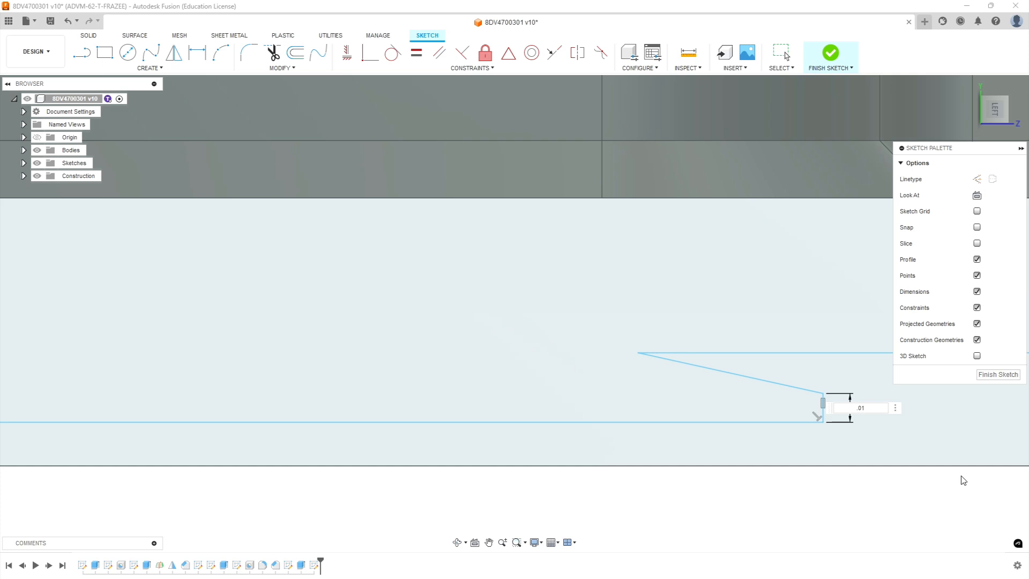
pyautogui.press('Return')
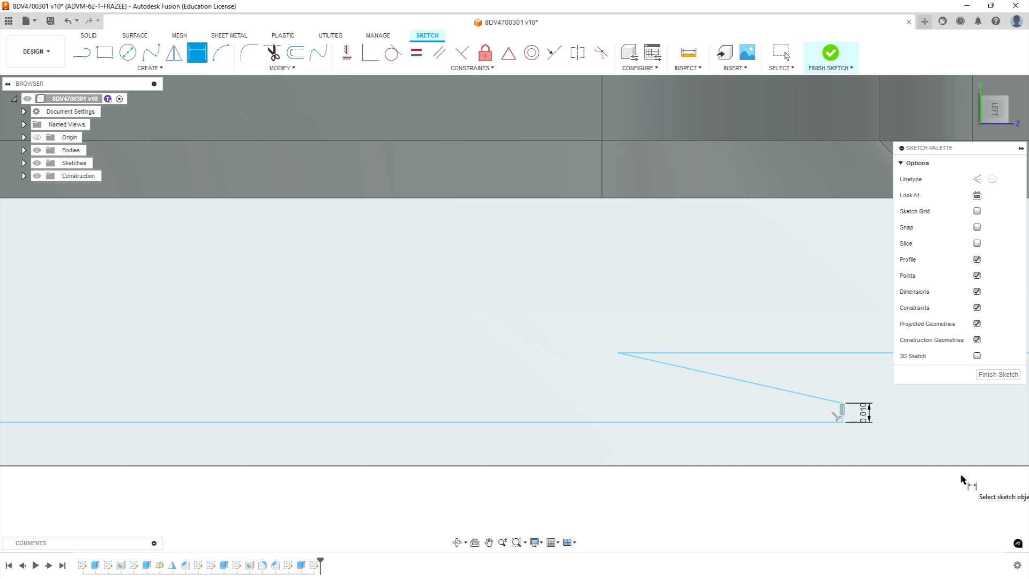
# Dimension the vertical distance between the dovetail's long lower line and its right shoulder line to 0.08 in
pyautogui.click(785, 423)
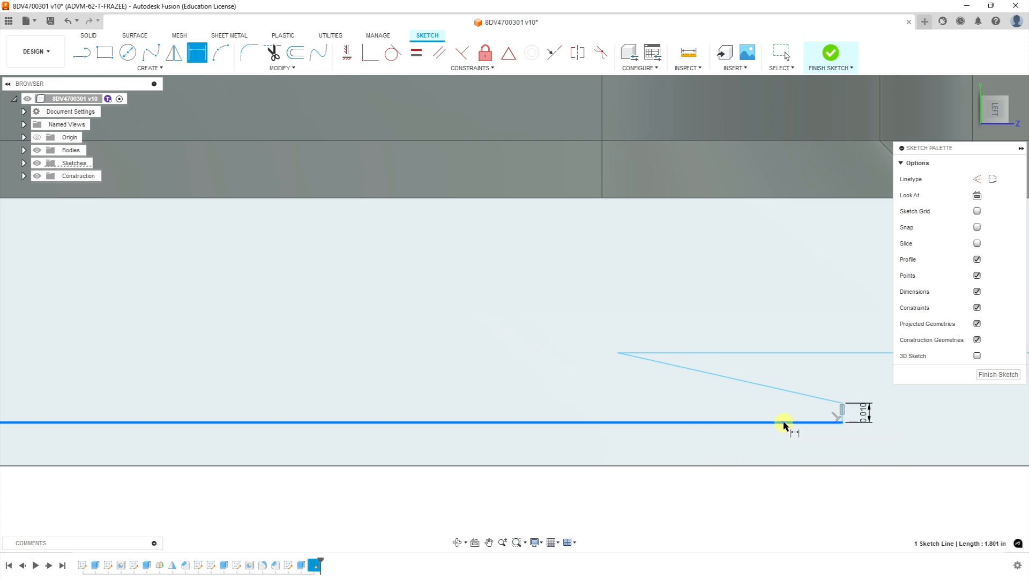
pyautogui.click(795, 353)
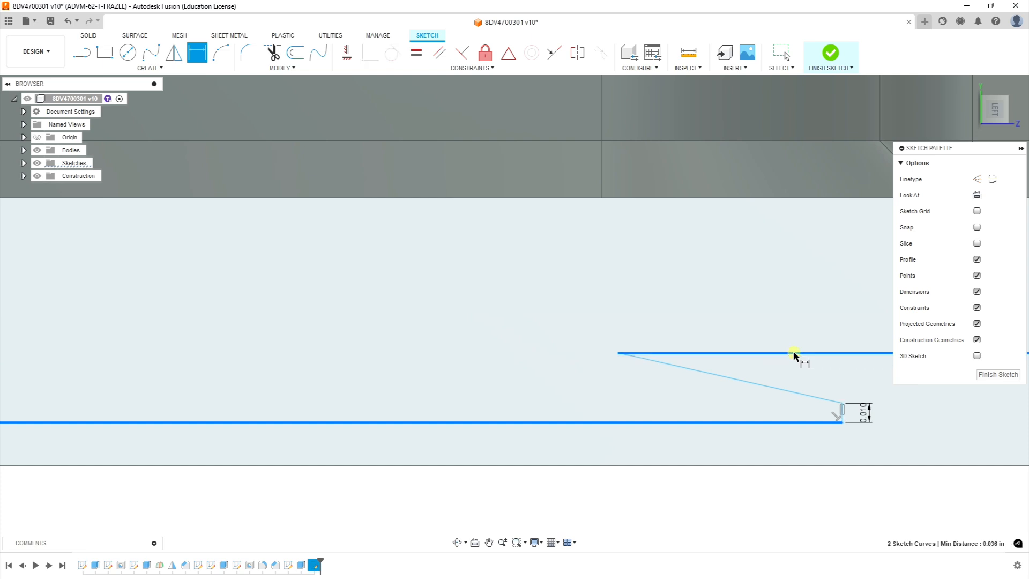
pyautogui.click(960, 407)
pyautogui.press('BackSpace')
pyautogui.write('.08')
pyautogui.press('Return')
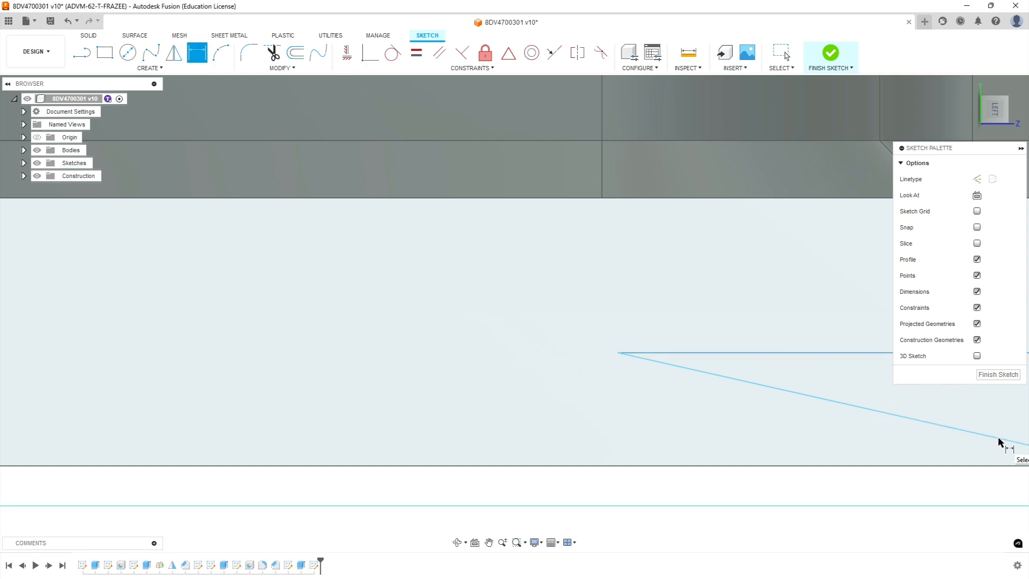
# Move the left shoulder line up so the whole dovetail profile lies inside the stock block's end face
pyautogui.scroll(-3, 973, 451)
pyautogui.scroll(-5, 774, 476)
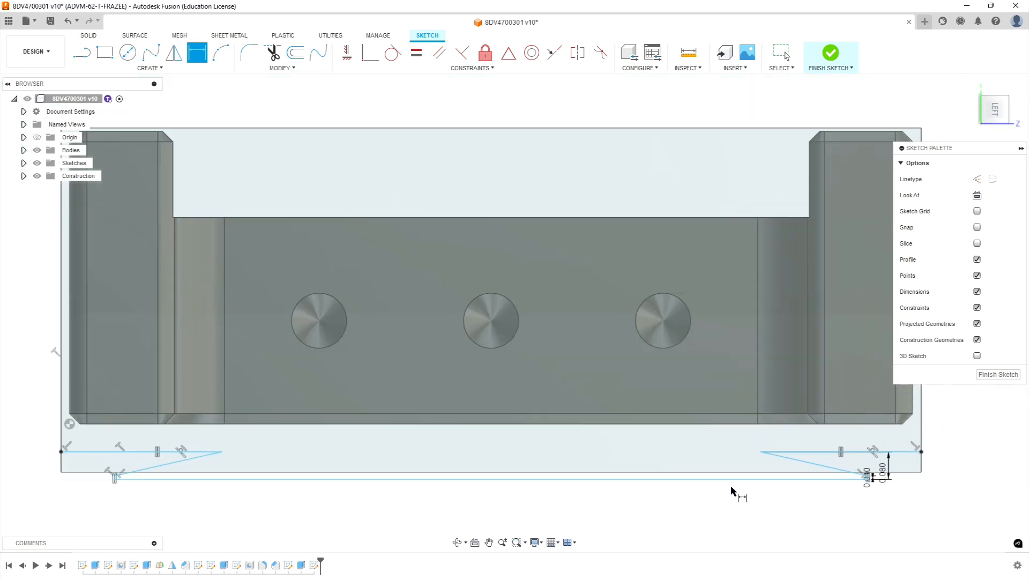
pyautogui.scroll(1, 456, 475)
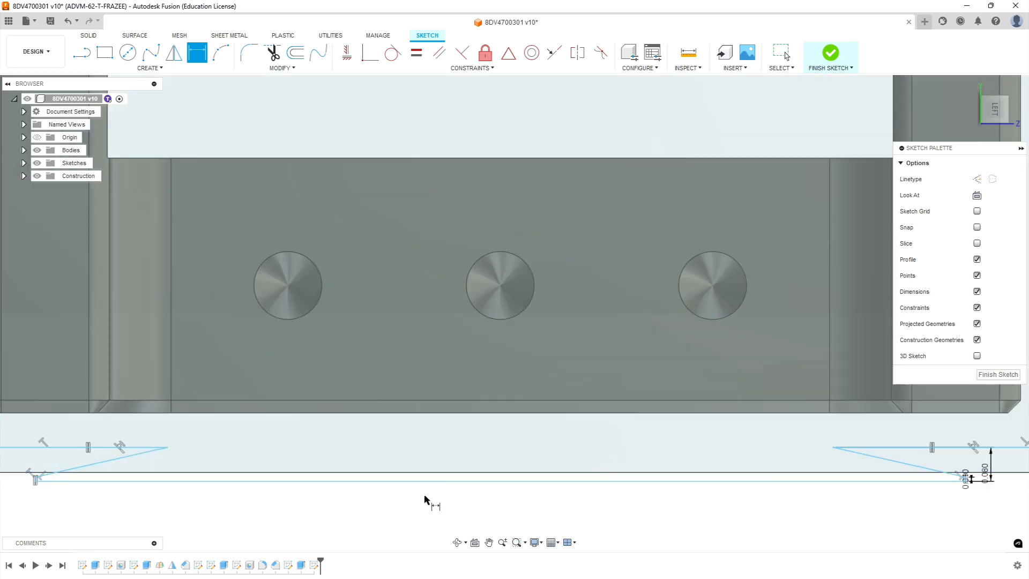
pyautogui.scroll(1, 426, 498)
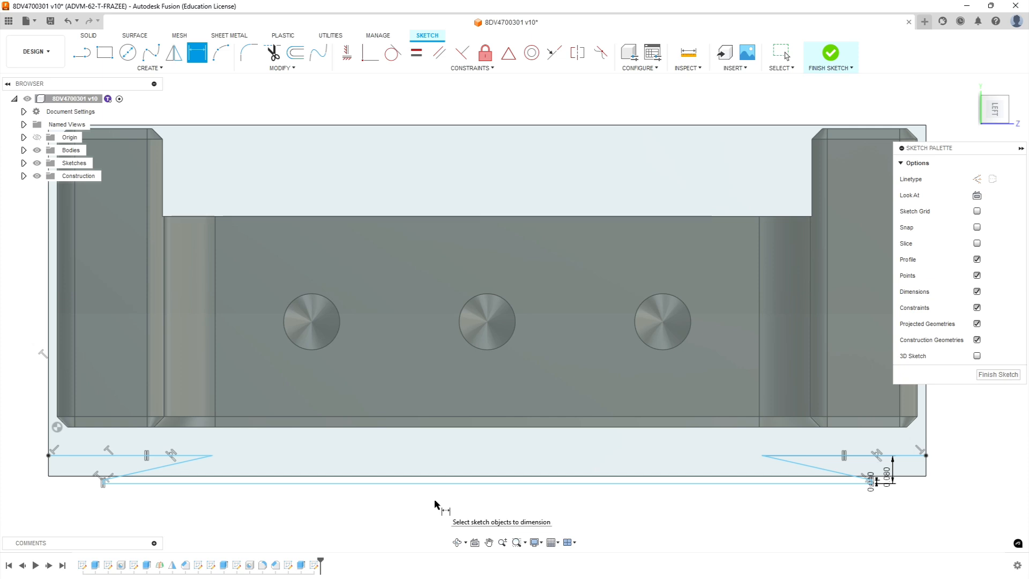
pyautogui.press('Escape')
pyautogui.moveTo(105, 456); pyautogui.dragTo(104, 443)
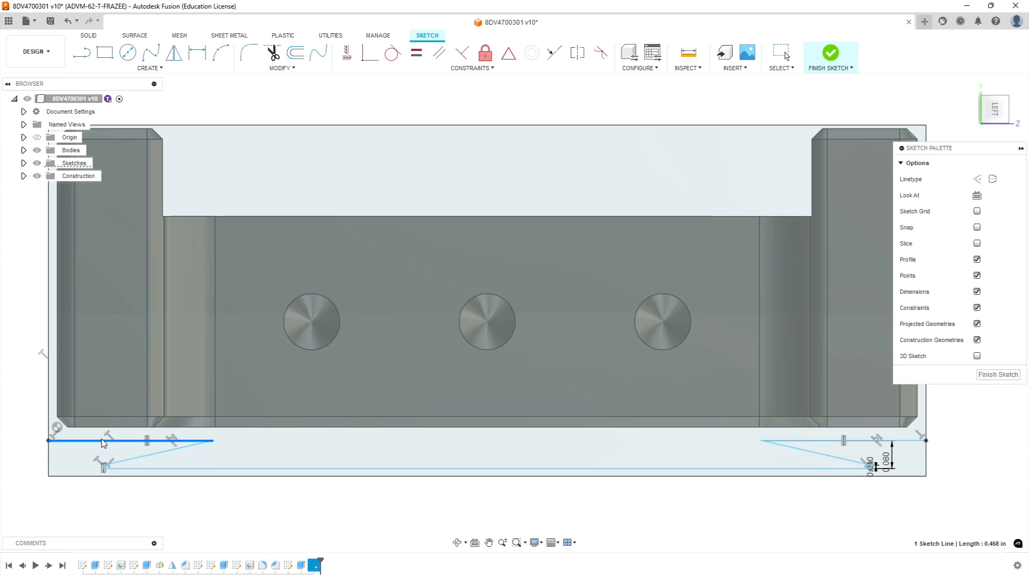
# Dimension the gap between the dovetail's long lower line and the bottom edge of the stock to 0.01 in
pyautogui.click(208, 57)
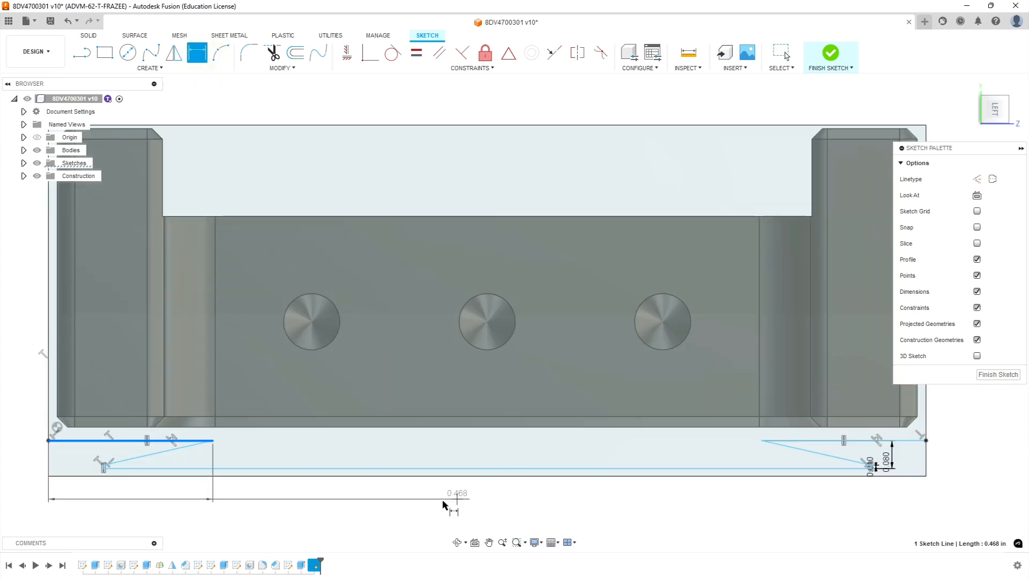
pyautogui.press('Escape')
pyautogui.click(197, 53)
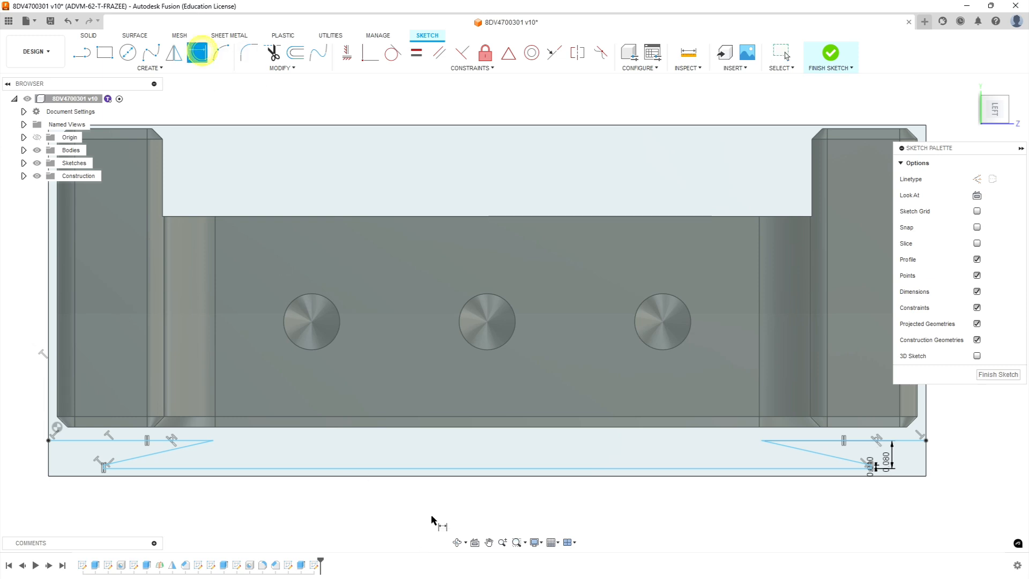
pyautogui.click(466, 470)
pyautogui.click(459, 476)
pyautogui.click(459, 492)
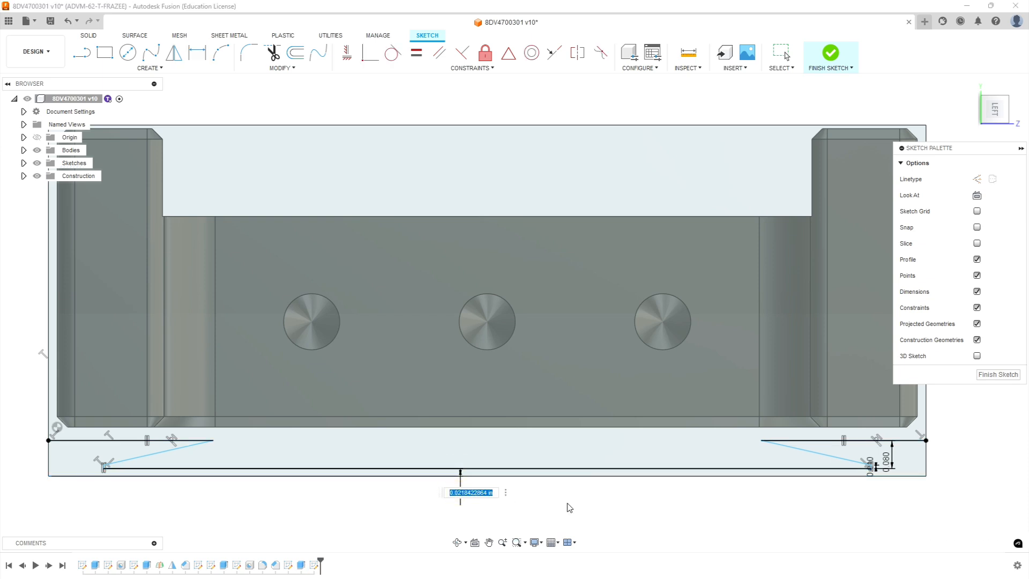
pyautogui.press('BackSpace')
pyautogui.write('.01')
pyautogui.press('Return')
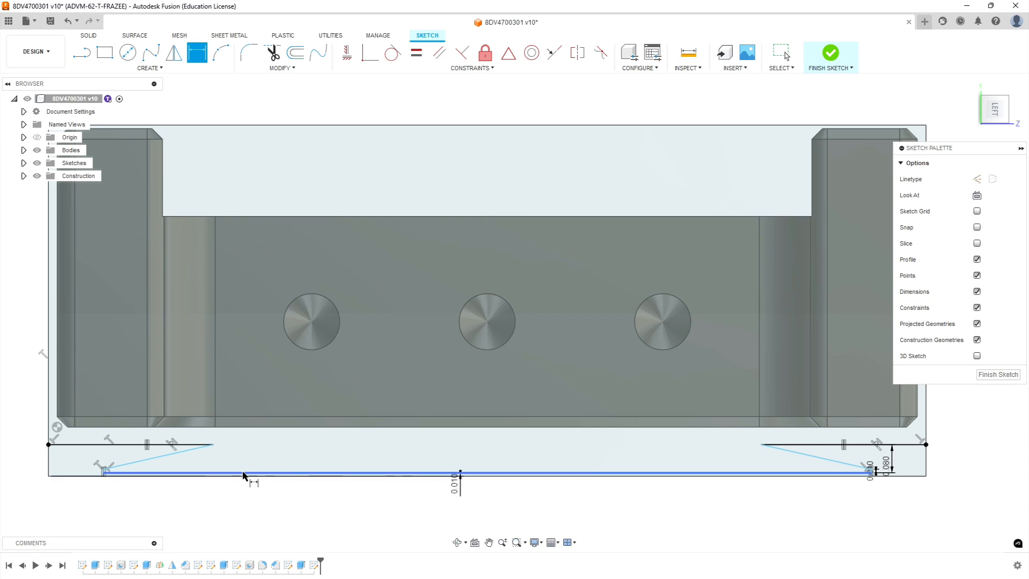
# Dimension the angle between the left shoulder line and the left undercut line to 45 degrees
pyautogui.click(167, 455)
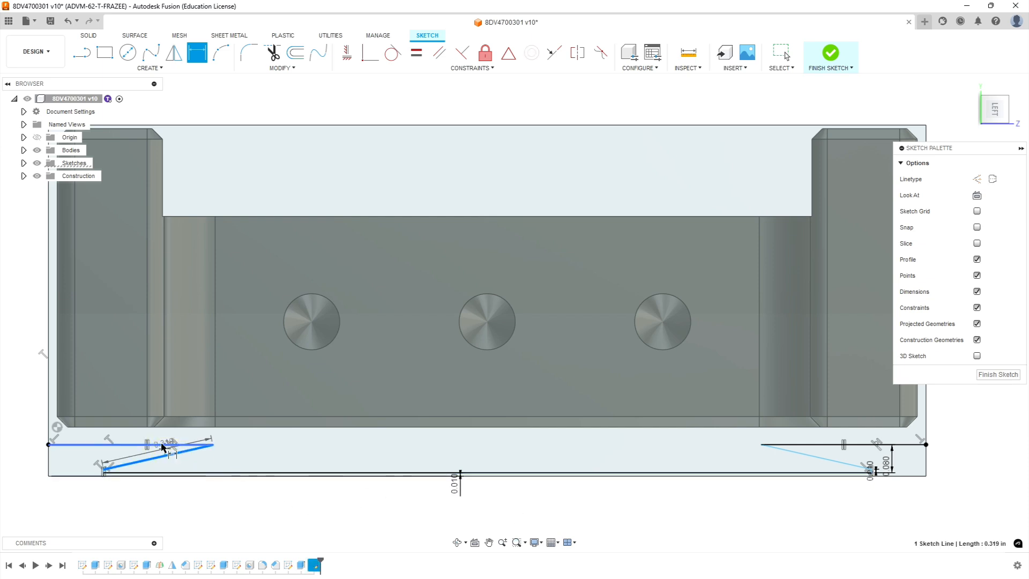
pyautogui.click(163, 445)
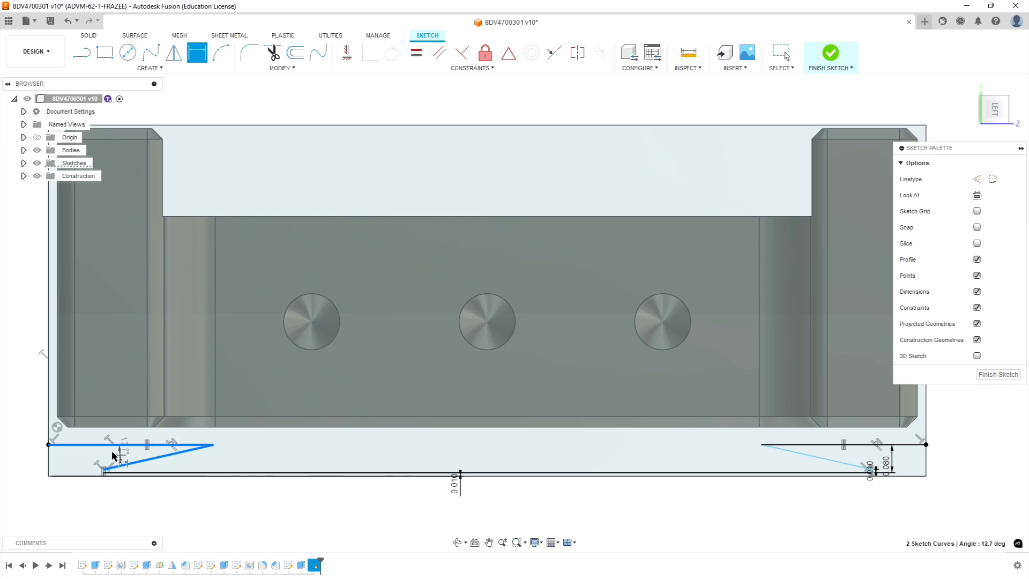
pyautogui.click(120, 460)
pyautogui.write('45')
pyautogui.press('Return')
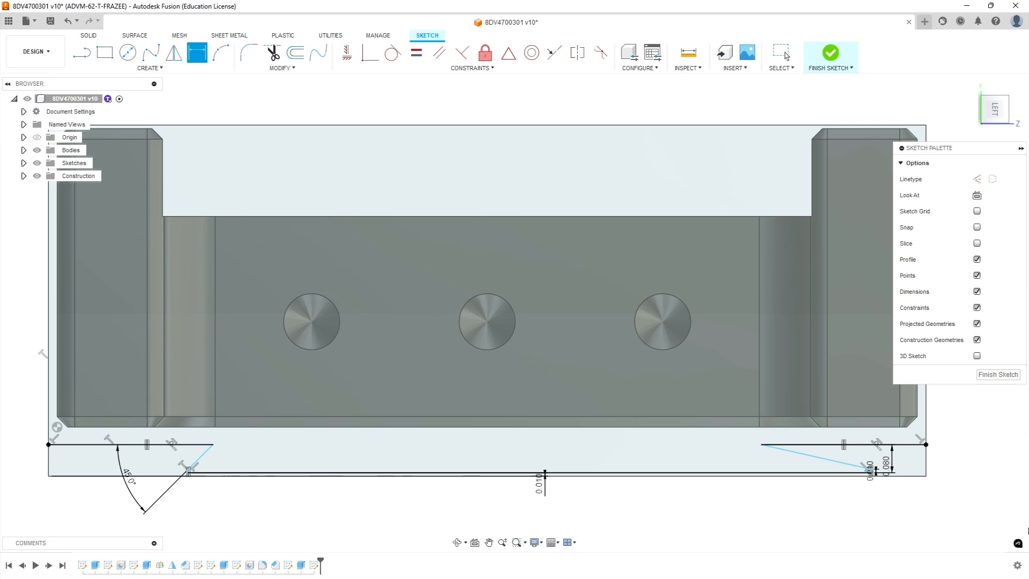
# Dimension the angle between the right shoulder line and the right undercut line to 45 degrees
pyautogui.click(857, 460)
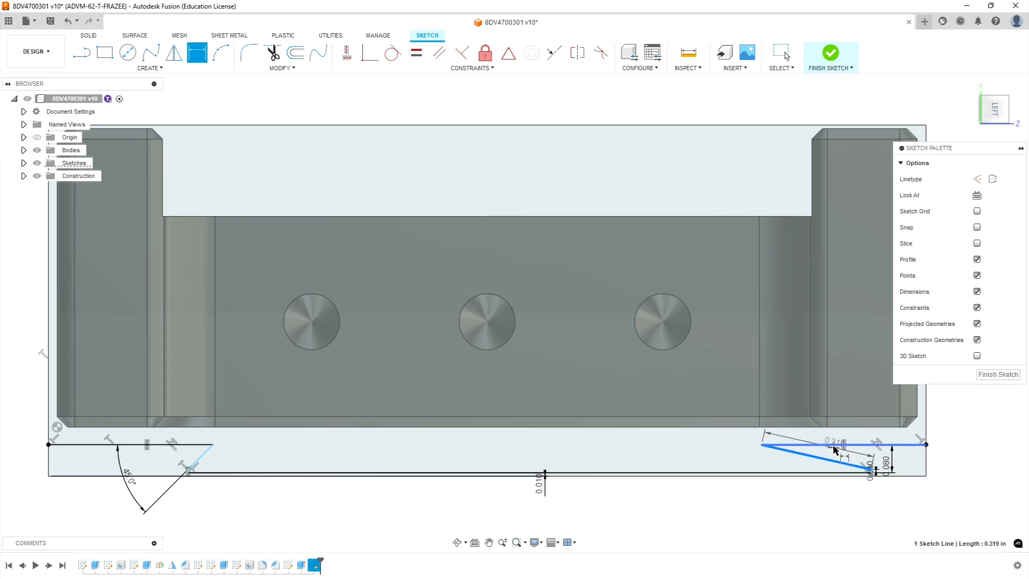
pyautogui.click(838, 452)
pyautogui.write('45')
pyautogui.press('Return')
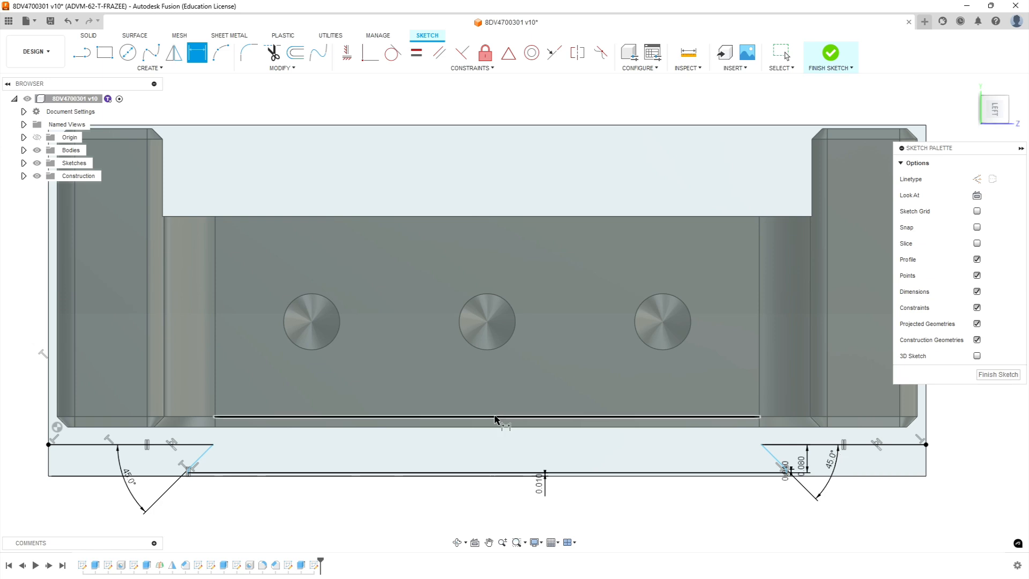
pyautogui.scroll(2, 198, 470)
pyautogui.scroll(5, 199, 470)
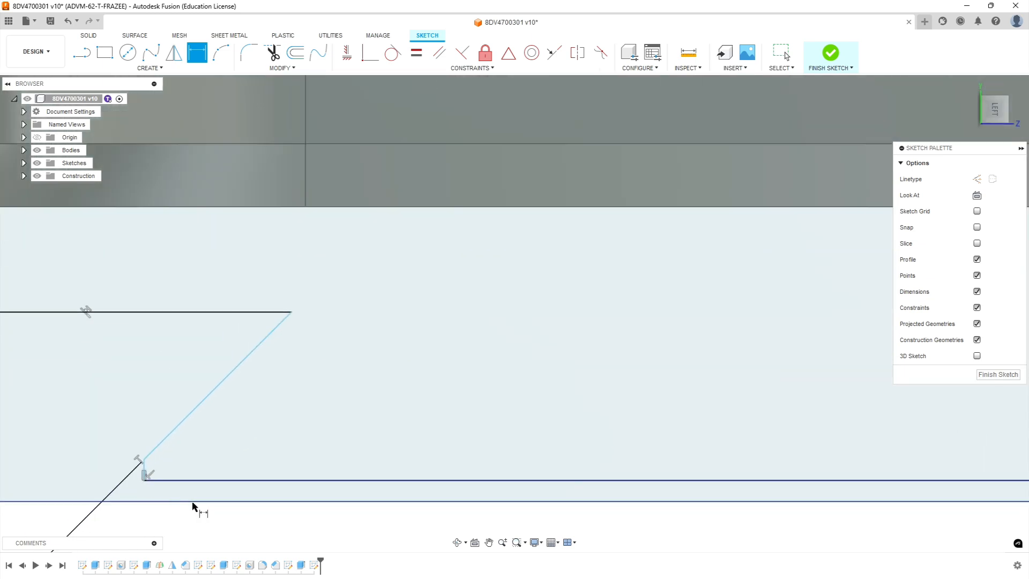
pyautogui.scroll(-6, 193, 500)
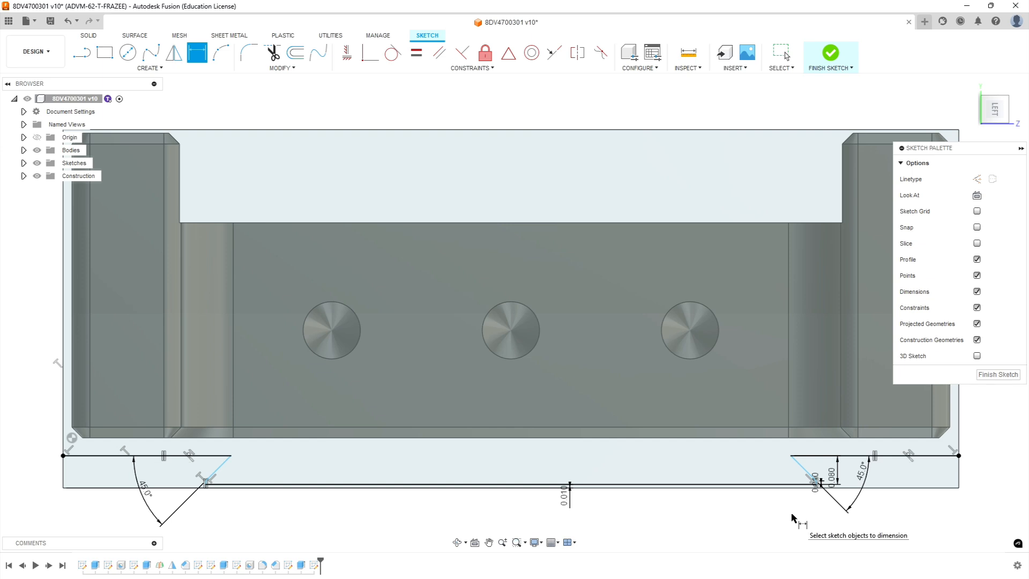
pyautogui.click(460, 485)
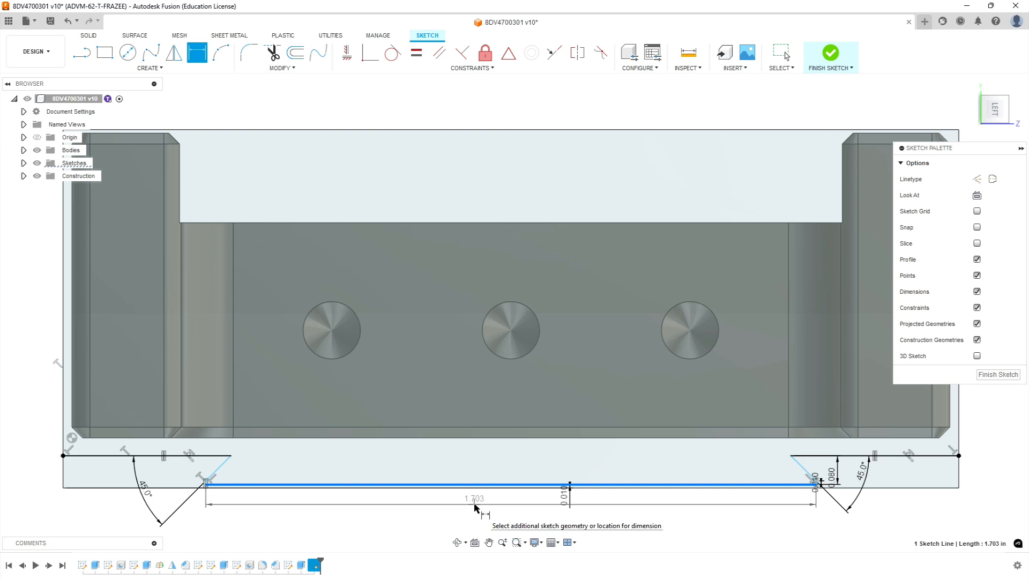
pyautogui.press('Escape')
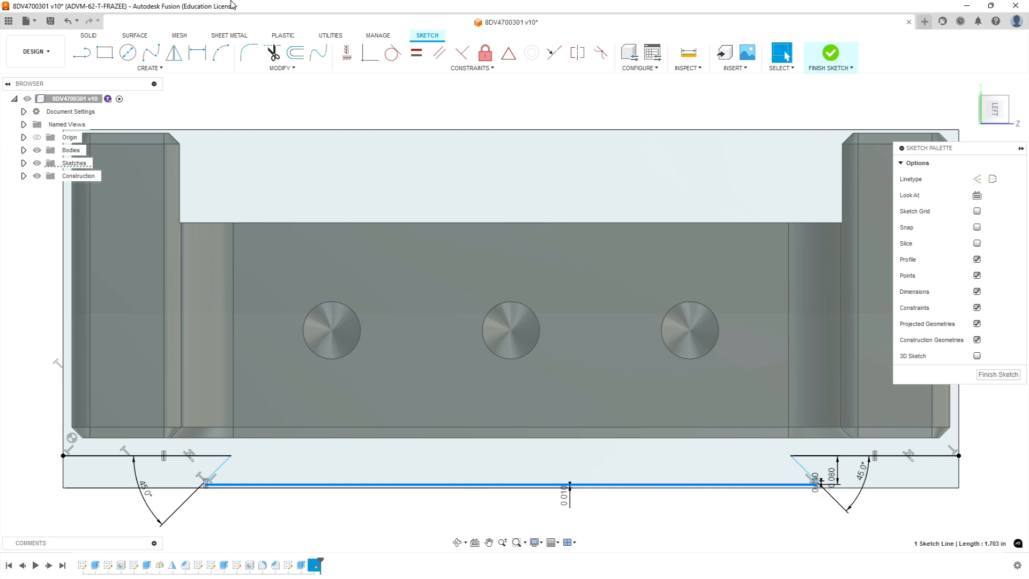
pyautogui.press('Escape')
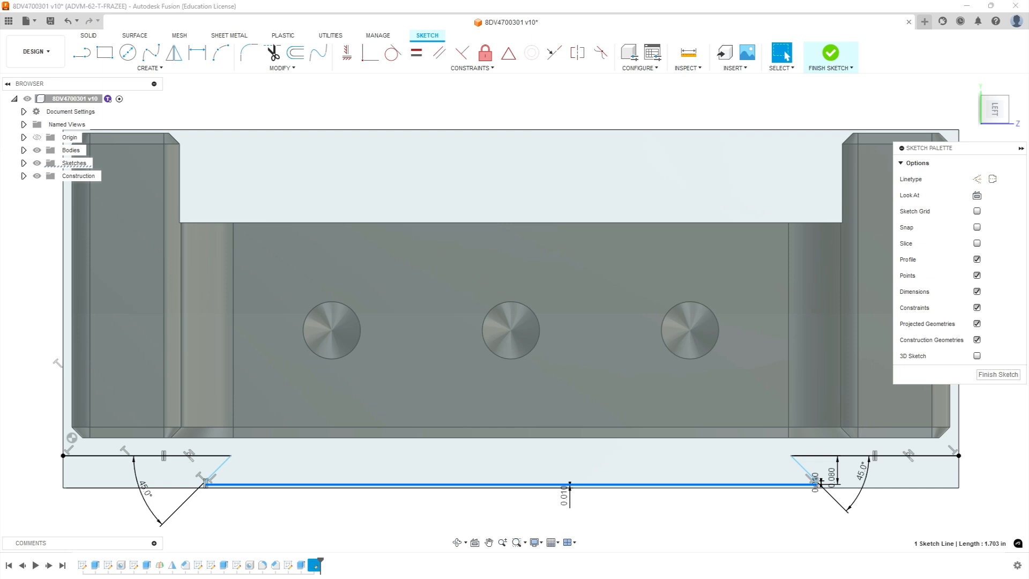
# Calculate 2.5 × 0.75 in Calculator to get the dovetail's width, and return to the sketch
pyautogui.write('2.5 × ')
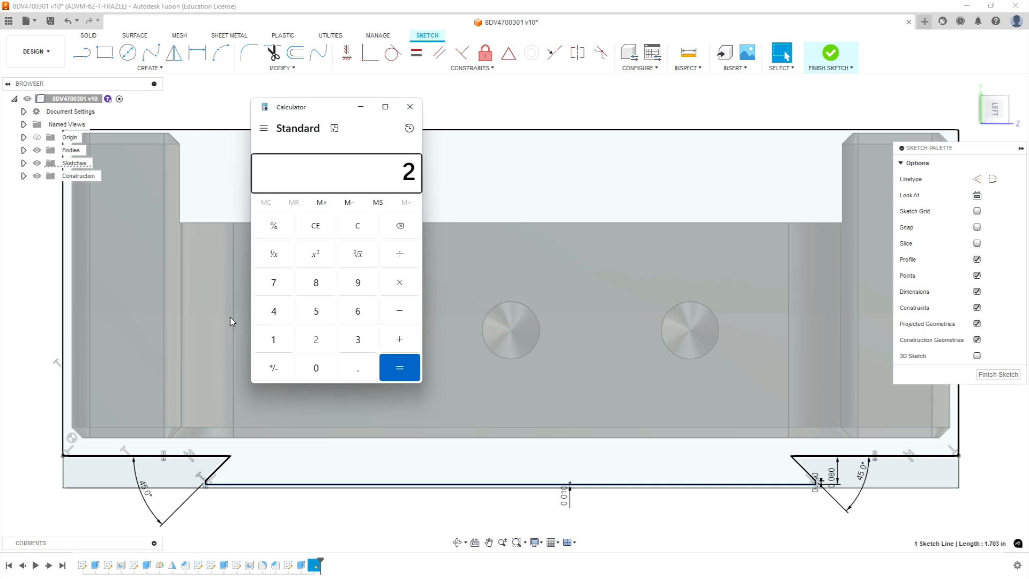
pyautogui.write('0.75')
pyautogui.press('Return')
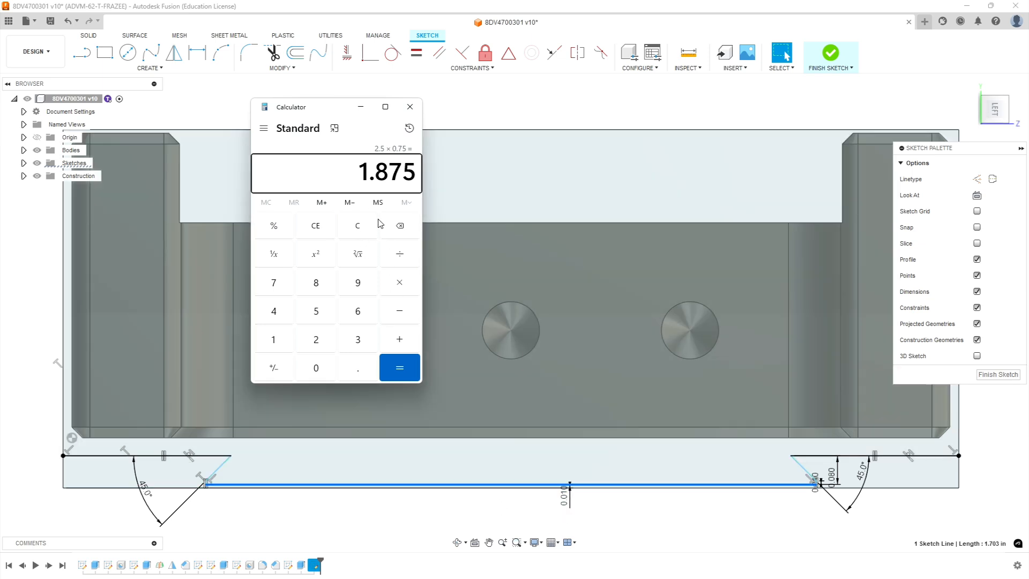
pyautogui.click(456, 94)
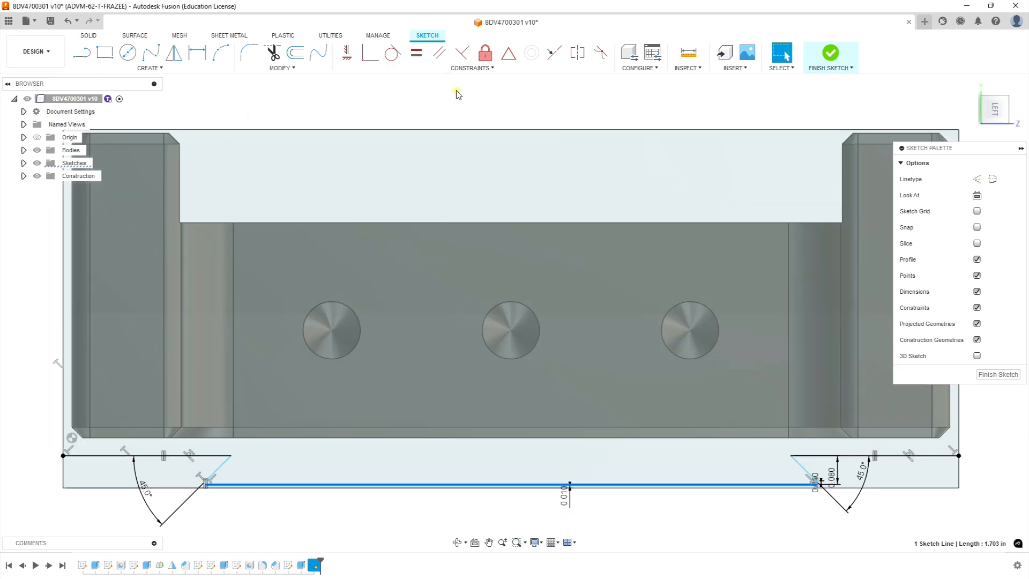
# Dimension the length of the dovetail's long lower line to 1.875 in
pyautogui.click(197, 52)
pyautogui.click(478, 484)
pyautogui.click(483, 513)
pyautogui.write('1.875')
pyautogui.press('Return')
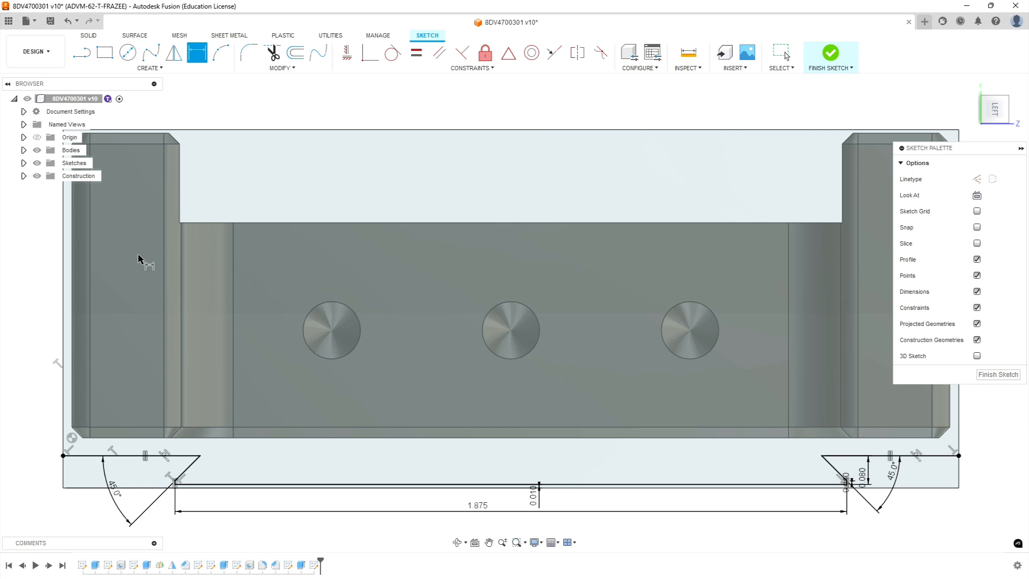
# Check the dovetail profile on the stock's end face in a 3D view and finish the sketch
pyautogui.click(23, 163)
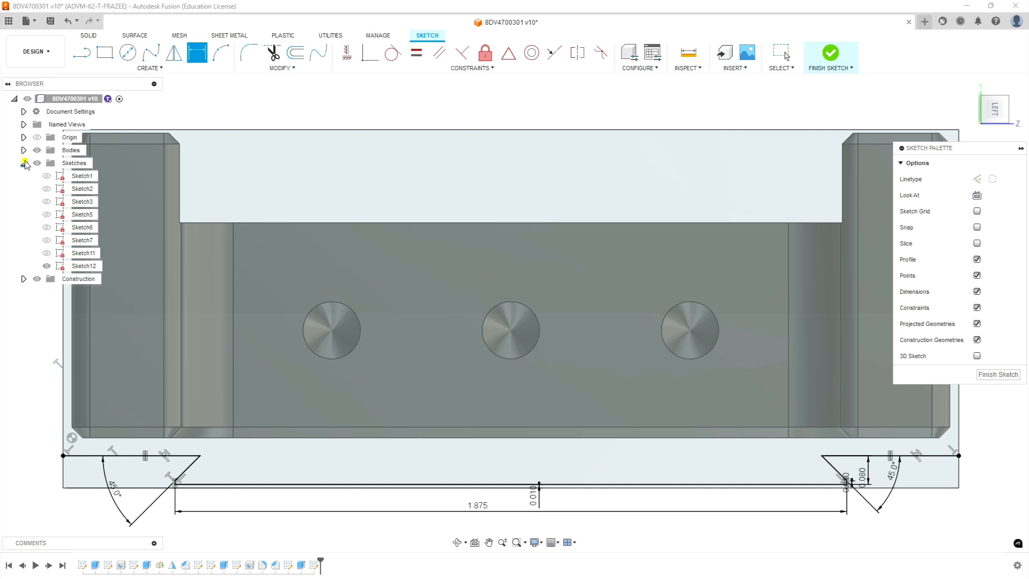
pyautogui.click(23, 163)
pyautogui.scroll(-5, 407, 338)
pyautogui.scroll(2, 707, 446)
pyautogui.keyDown('shift'); pyautogui.moveTo(559, 469); pyautogui.dragTo(587, 475, button='middle'); pyautogui.keyUp('shift')
pyautogui.scroll(-5, 587, 476)
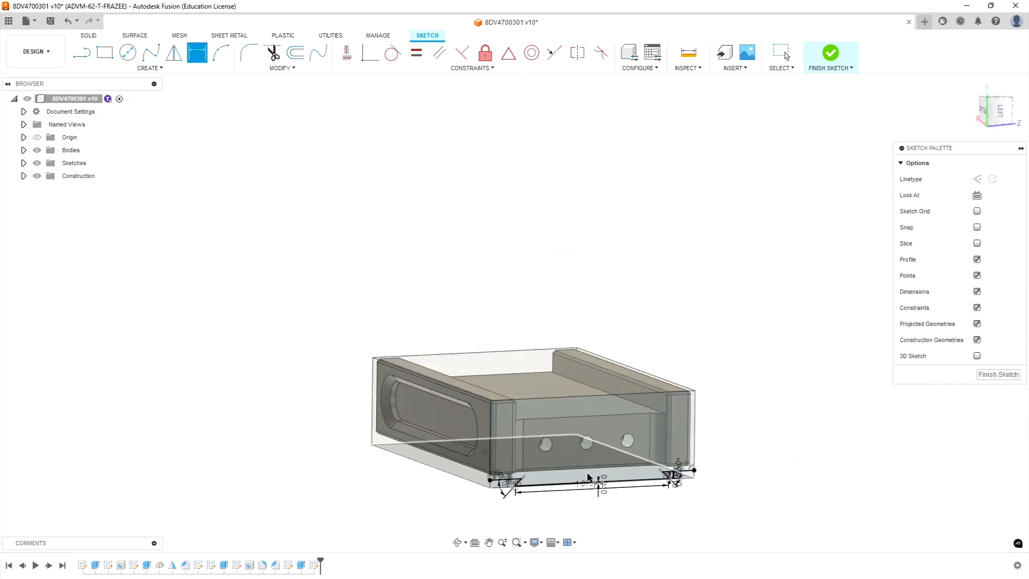
pyautogui.scroll(5, 652, 520)
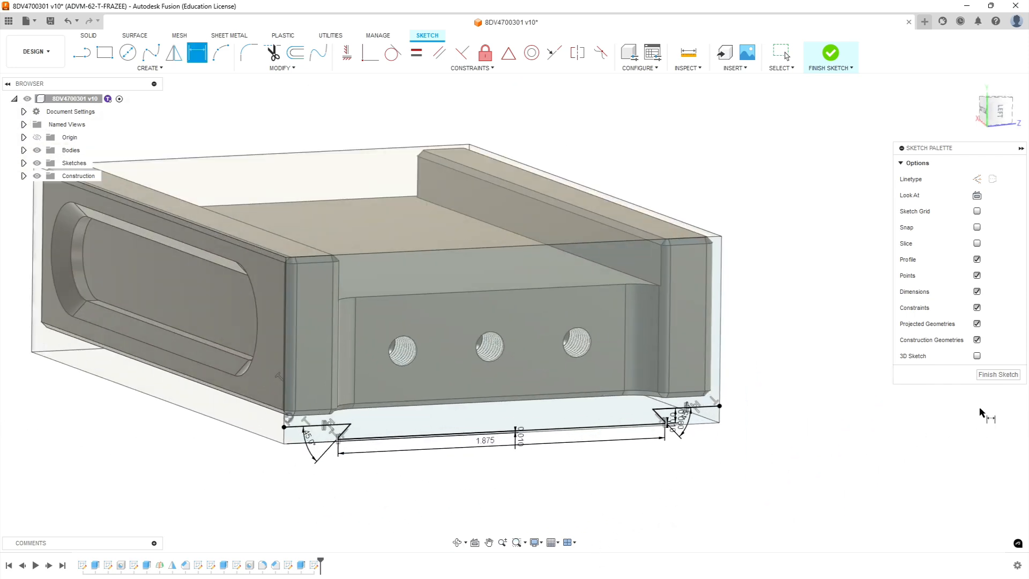
pyautogui.click(997, 374)
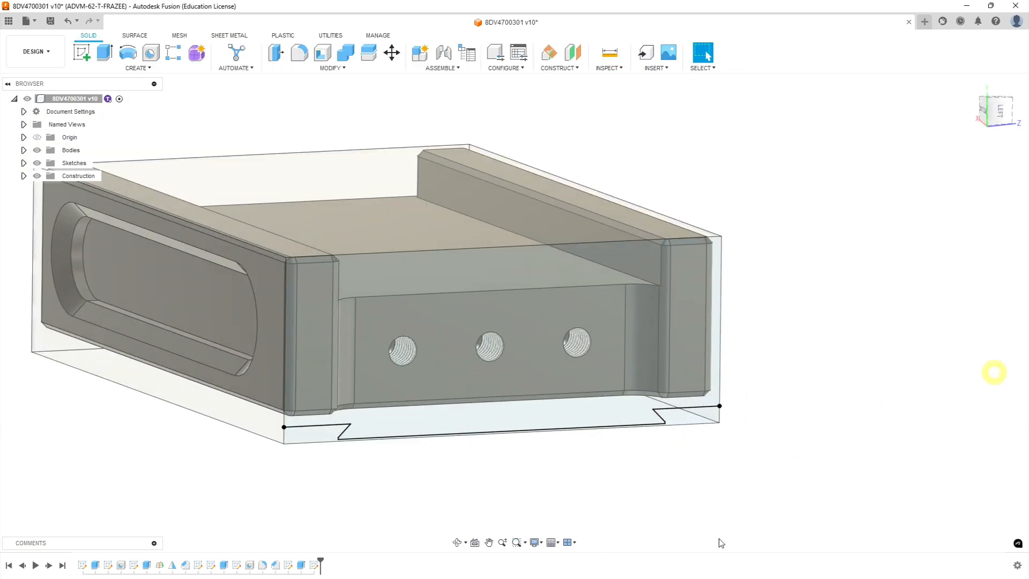
# Extrude the dovetail waste profile as a cut through all, flipping the direction so it runs through the stock
pyautogui.click(101, 56)
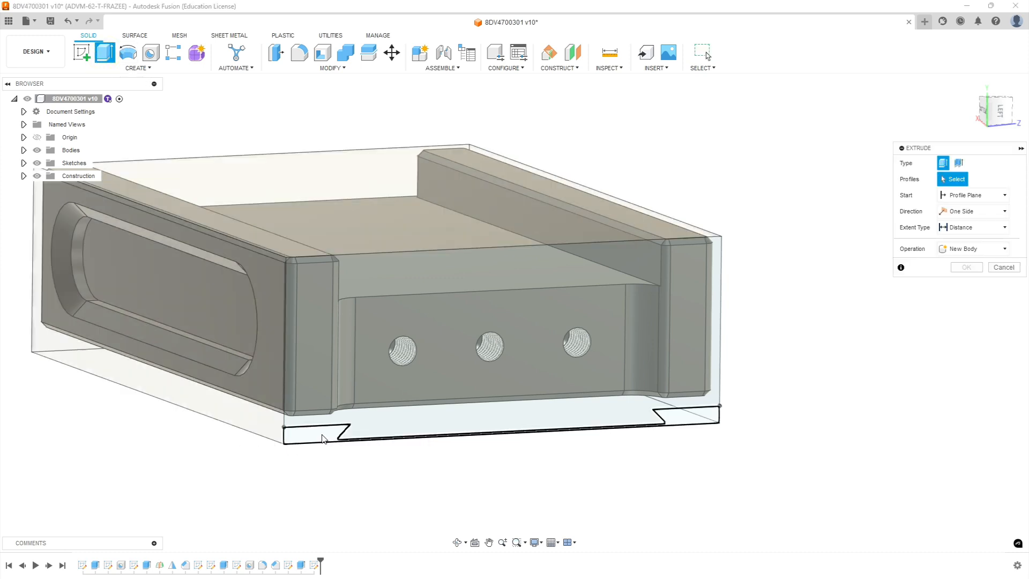
pyautogui.click(324, 439)
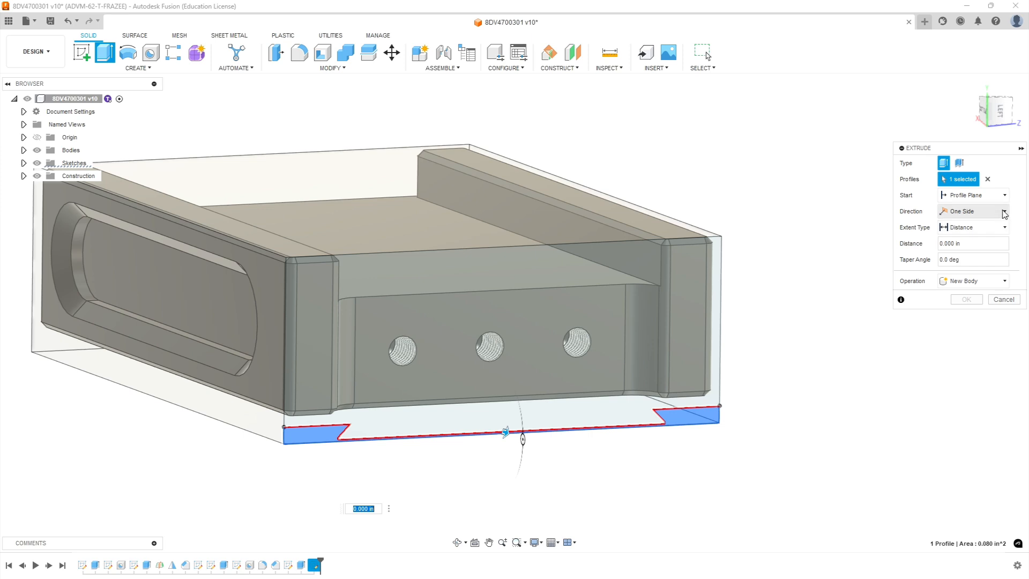
pyautogui.click(1005, 227)
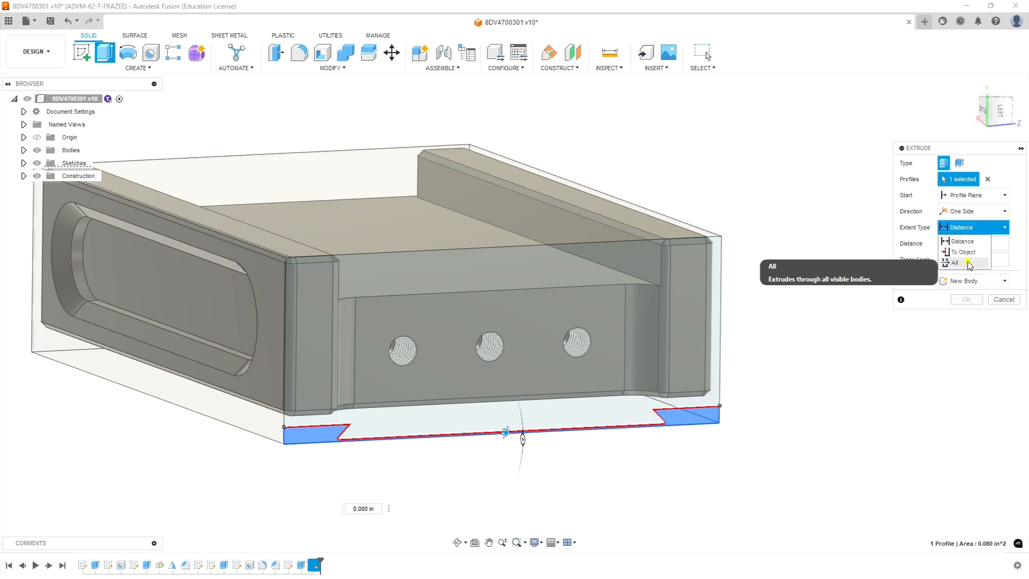
pyautogui.click(976, 264)
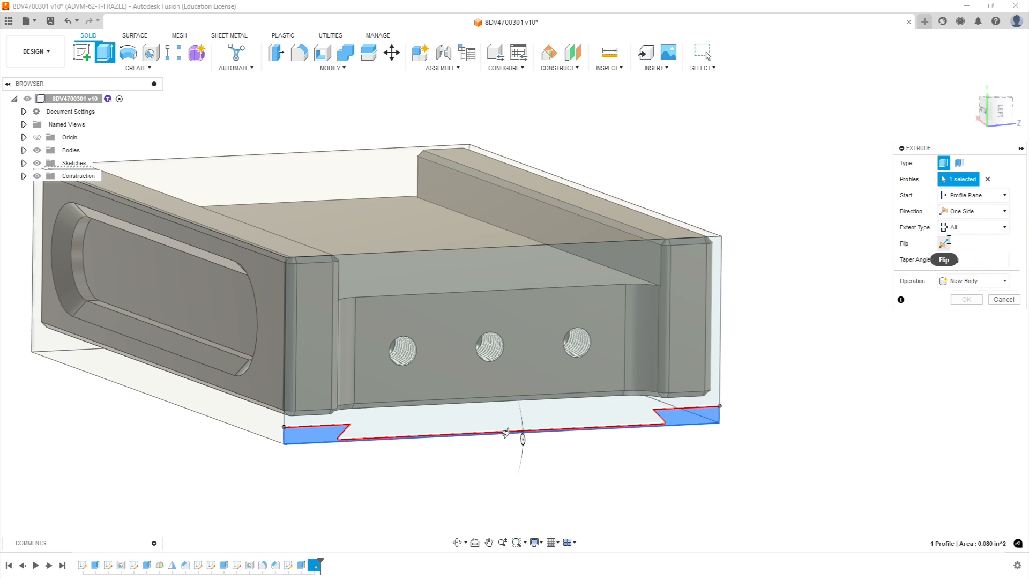
pyautogui.click(1005, 281)
pyautogui.click(976, 306)
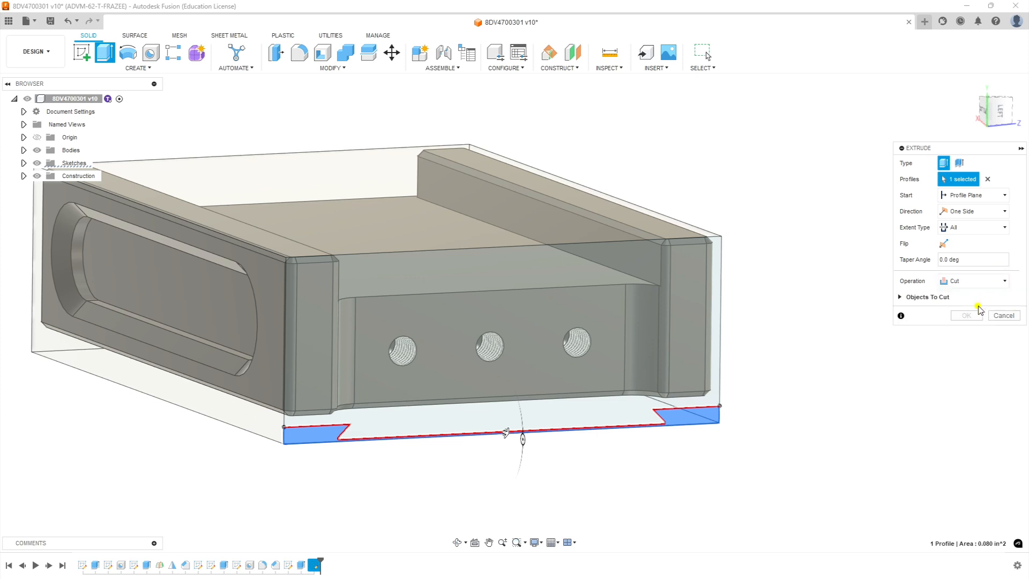
pyautogui.click(943, 244)
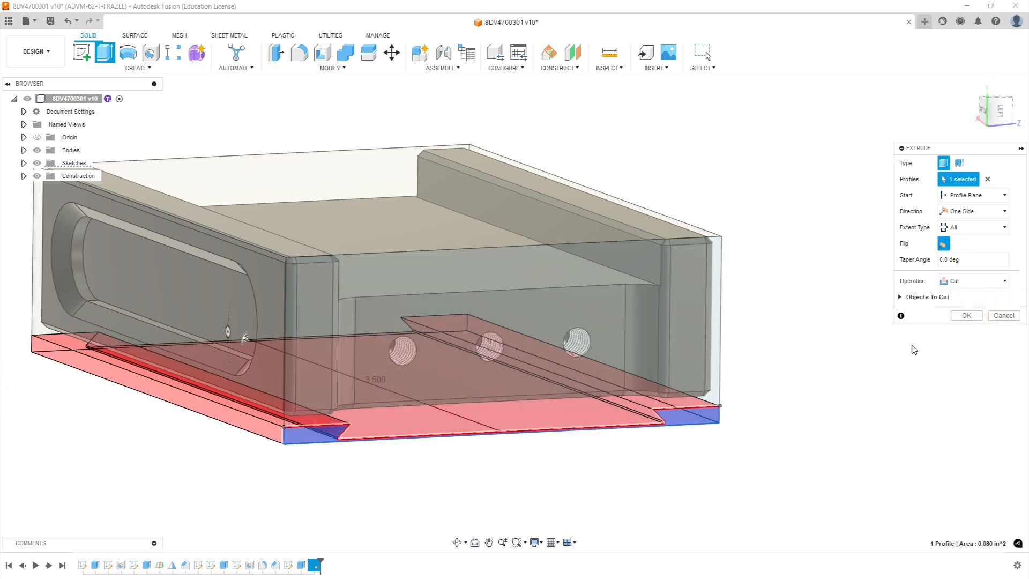
pyautogui.click(967, 317)
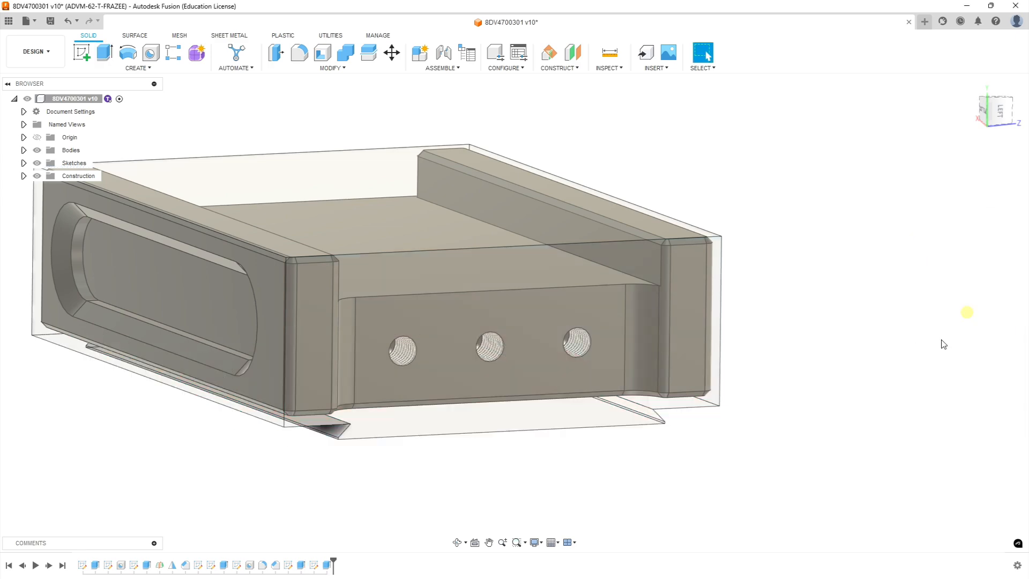
# Examine the cut dovetail on the stock from the end and from angled 3D views
pyautogui.moveTo(552, 478)
pyautogui.keyDown('shift'); pyautogui.mouseDown(button='middle')
pyautogui.moveTo(581, 432)
pyautogui.moveTo(553, 477)
pyautogui.moveTo(588, 476)
pyautogui.moveTo(558, 480)
pyautogui.mouseUp(button='middle'); pyautogui.keyUp('shift')
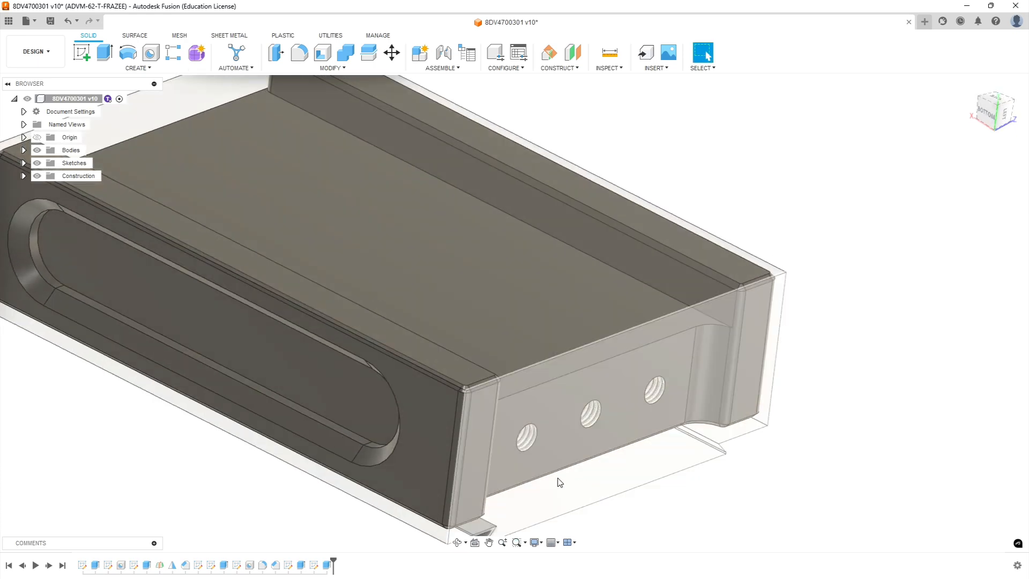
pyautogui.scroll(-3, 481, 459)
pyautogui.scroll(2, 300, 483)
pyautogui.scroll(1, 283, 499)
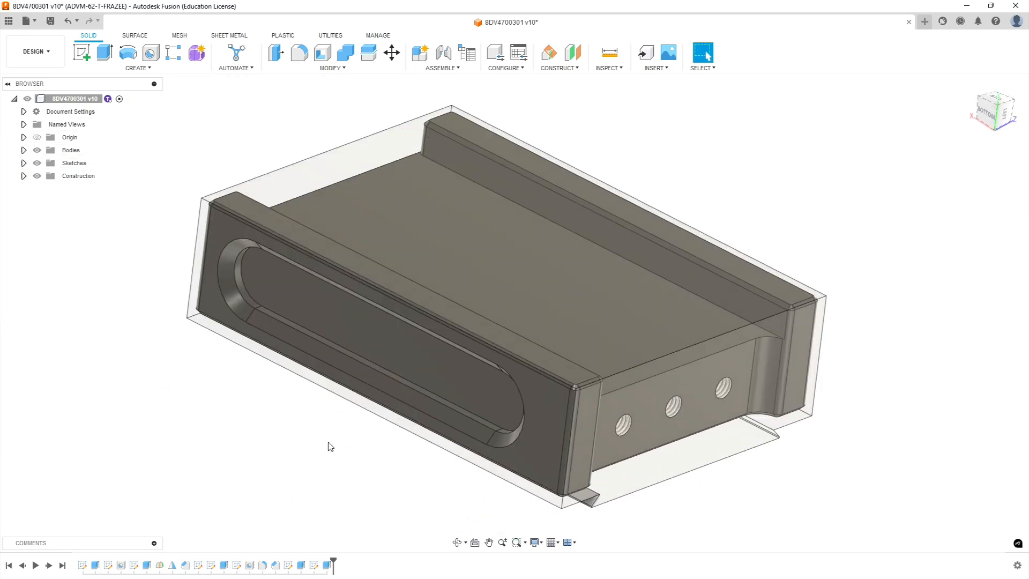
pyautogui.keyDown('shift'); pyautogui.moveTo(332, 445); pyautogui.dragTo(286, 412, button='middle'); pyautogui.keyUp('shift')
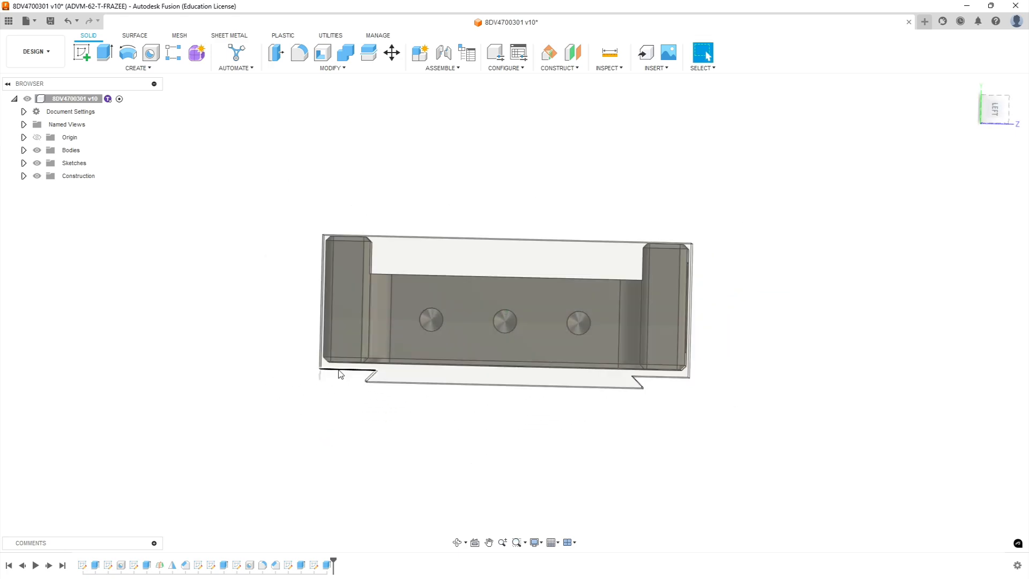
pyautogui.scroll(8, 342, 372)
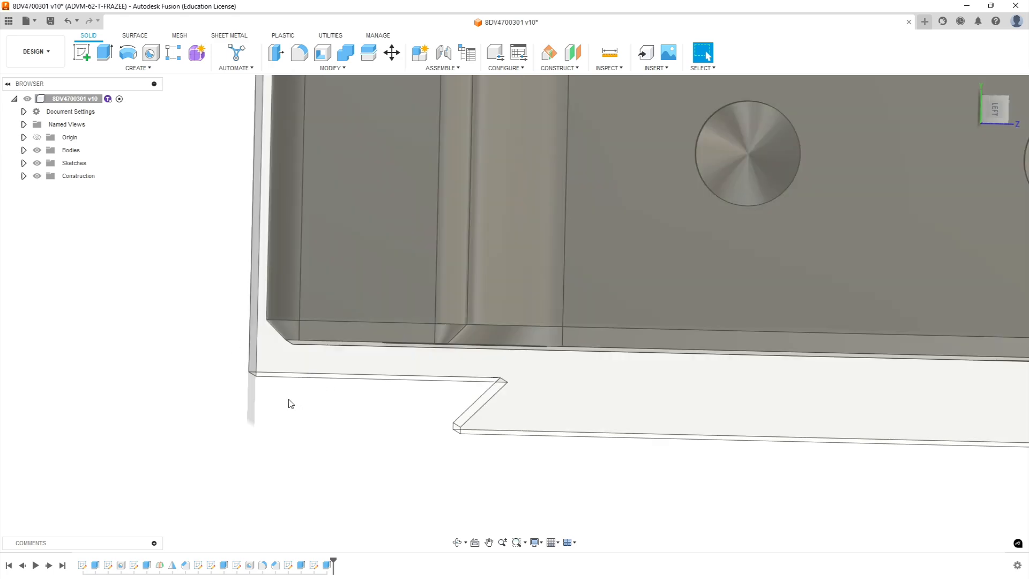
pyautogui.keyDown('shift'); pyautogui.moveTo(287, 402); pyautogui.dragTo(329, 423, button='middle'); pyautogui.keyUp('shift')
pyautogui.scroll(-8, 289, 413)
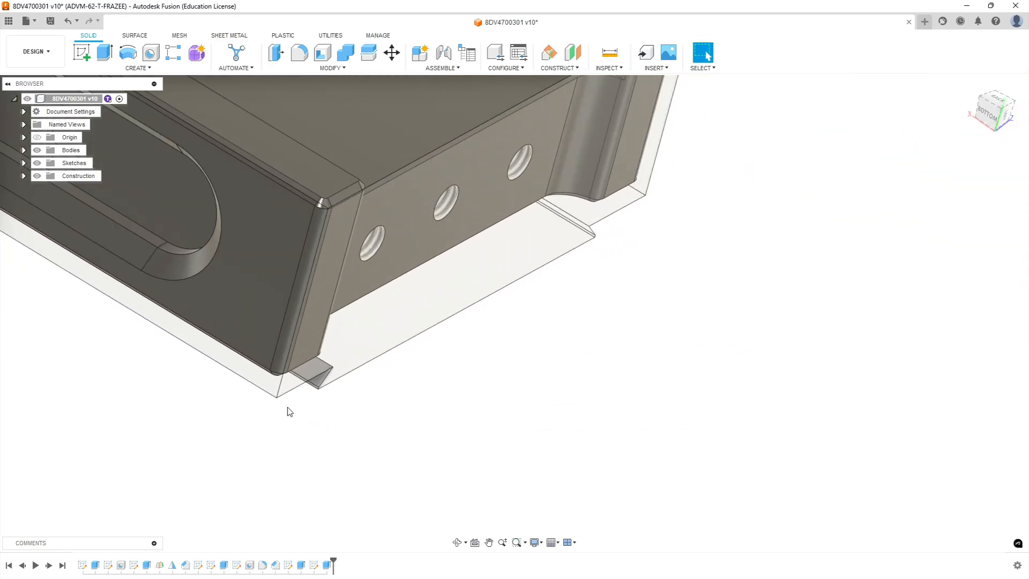
pyautogui.scroll(-3, 142, 363)
pyautogui.scroll(3, 18, 221)
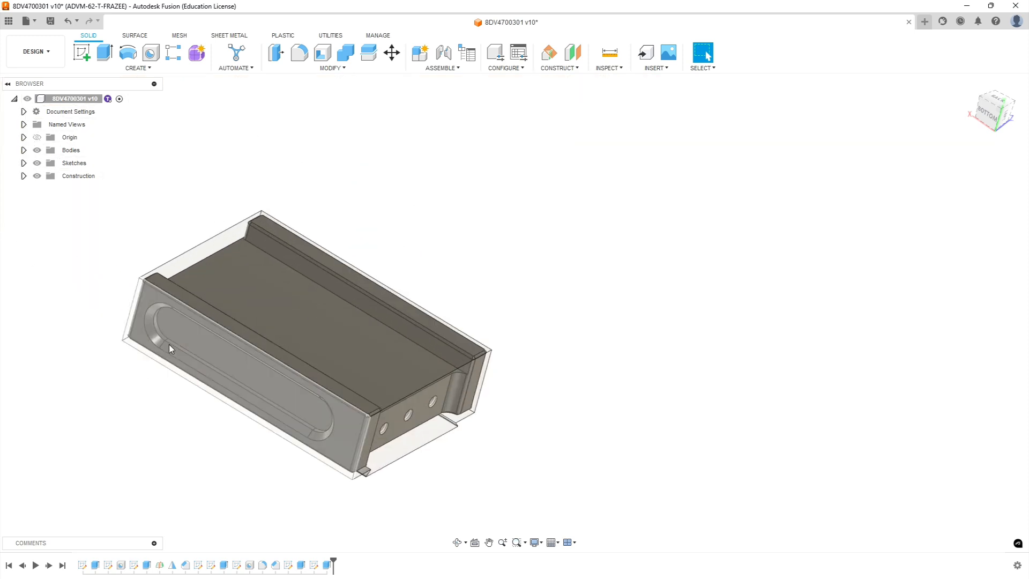
pyautogui.scroll(3, 171, 415)
pyautogui.keyDown('shift'); pyautogui.moveTo(368, 494); pyautogui.dragTo(300, 461, button='middle'); pyautogui.keyUp('shift')
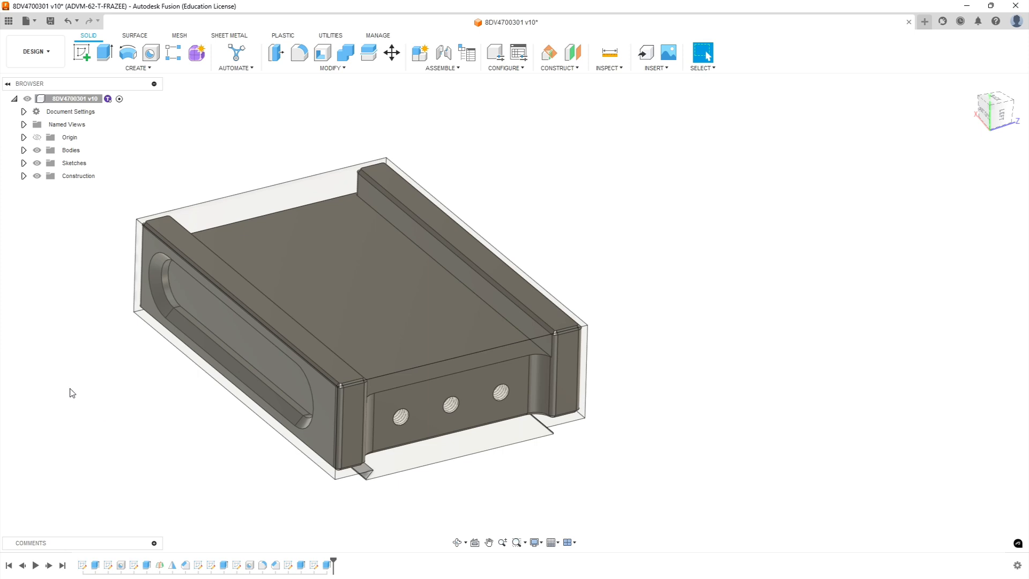
# Save the design with the version description User Saved and switch to the Manufacture workspace
pyautogui.click(50, 21)
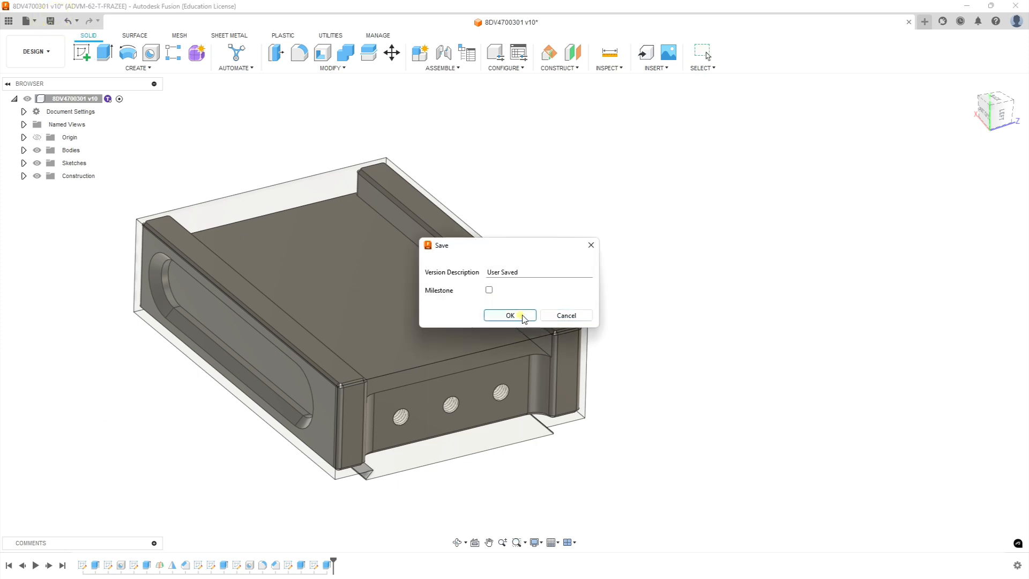
pyautogui.click(522, 317)
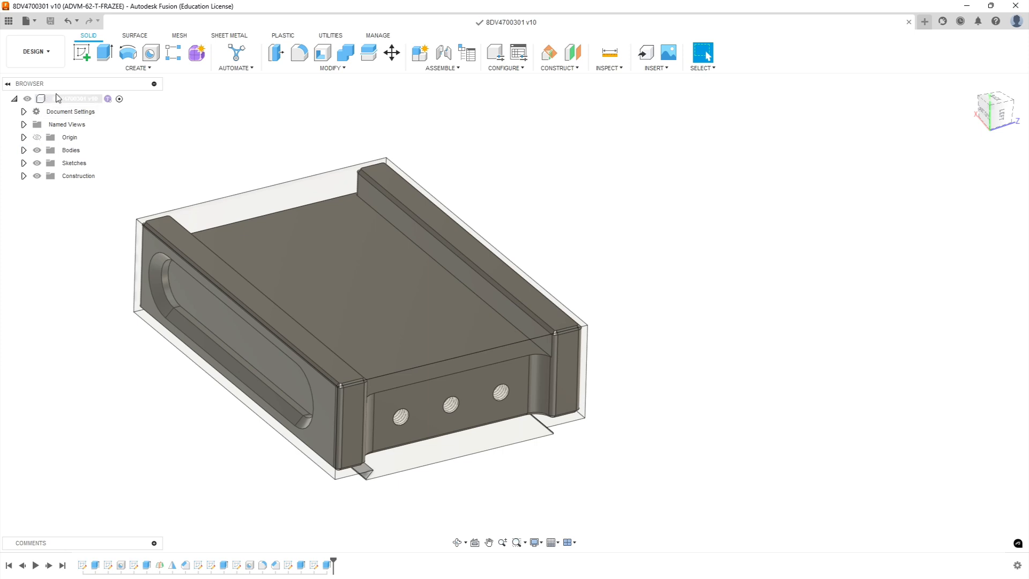
pyautogui.click(45, 55)
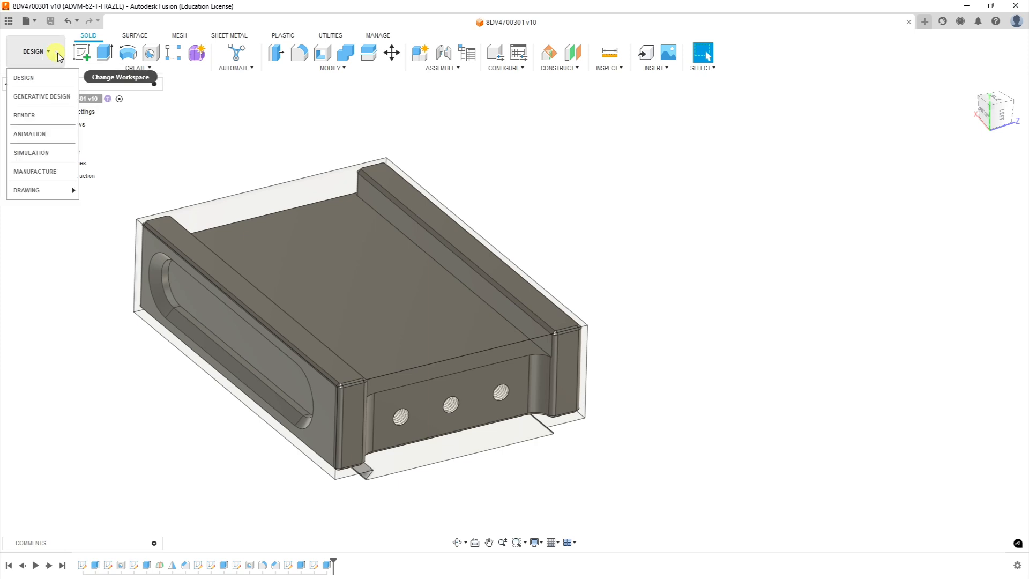
pyautogui.click(41, 178)
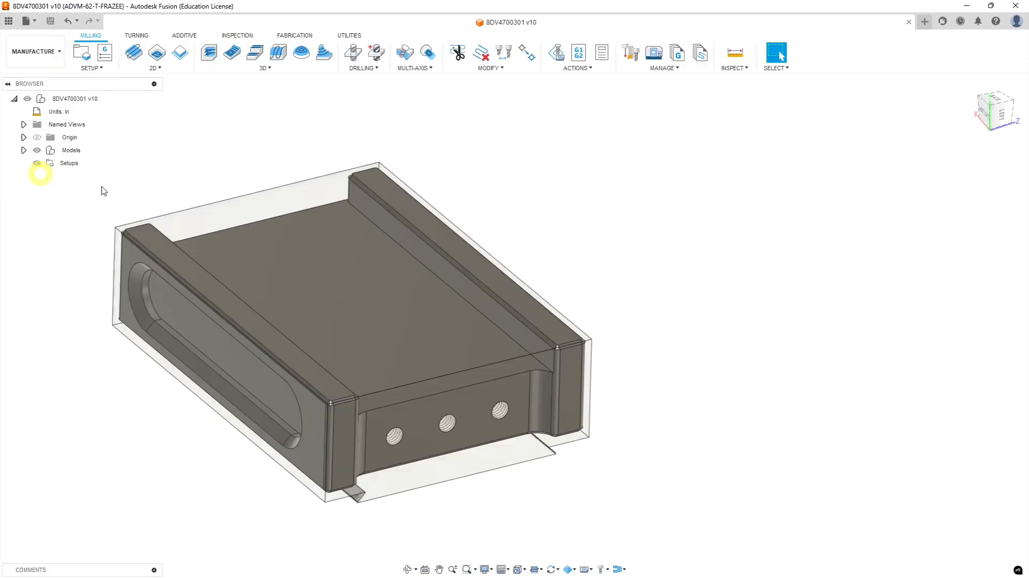
pyautogui.moveTo(230, 281)
pyautogui.keyDown('shift'); pyautogui.mouseDown(button='middle')
pyautogui.moveTo(154, 241)
pyautogui.moveTo(172, 287)
pyautogui.moveTo(132, 290)
pyautogui.moveTo(137, 275)
pyautogui.mouseUp(button='middle'); pyautogui.keyUp('shift')
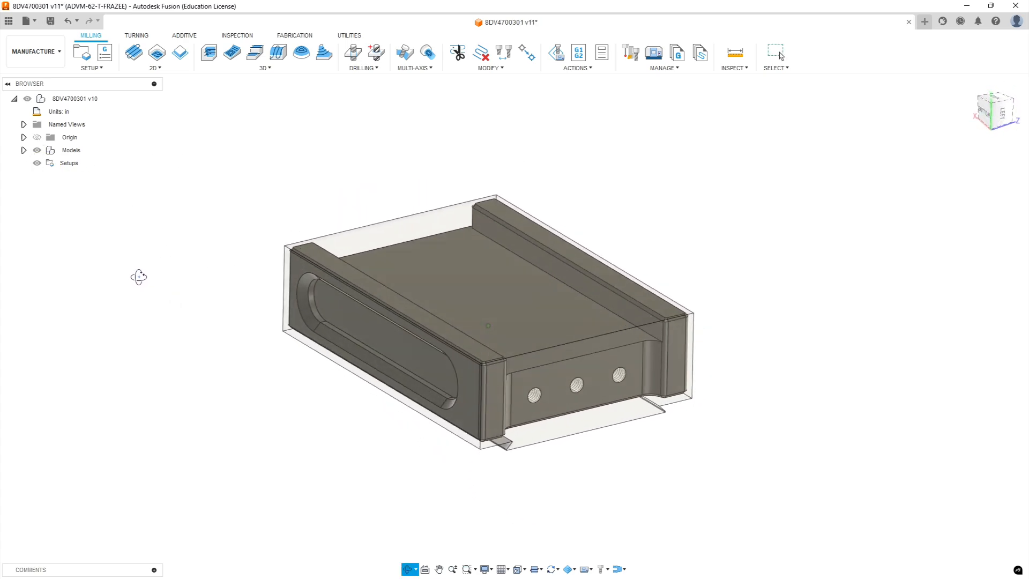
# List the model's bodies in the browser and create a new manufacturing setup
pyautogui.click(68, 168)
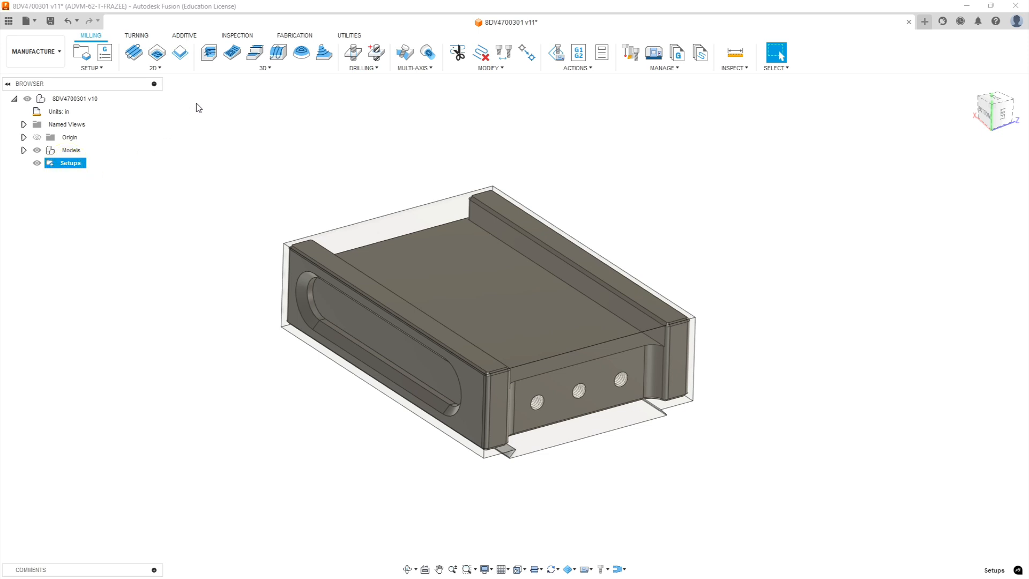
pyautogui.click(26, 153)
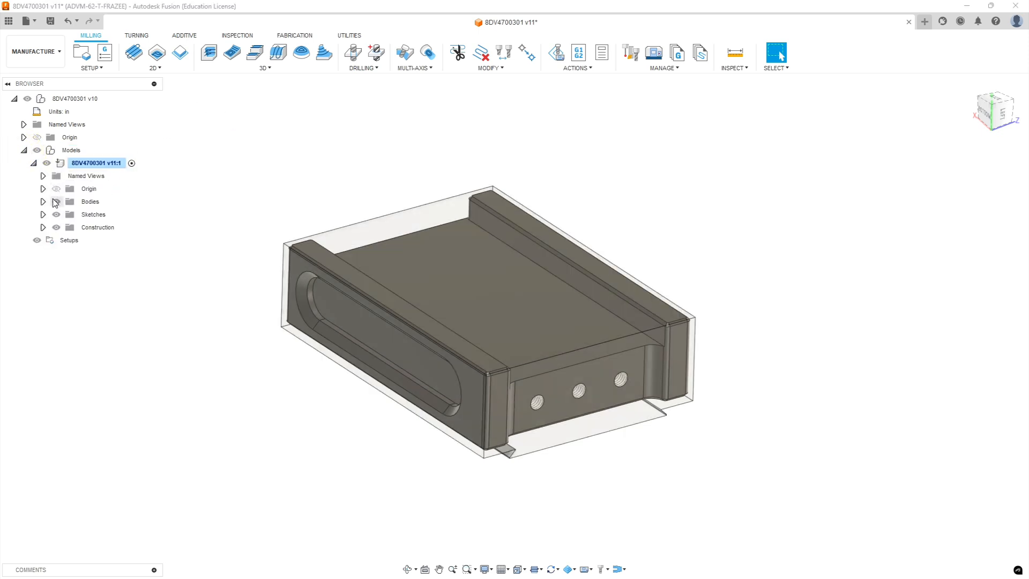
pyautogui.click(44, 201)
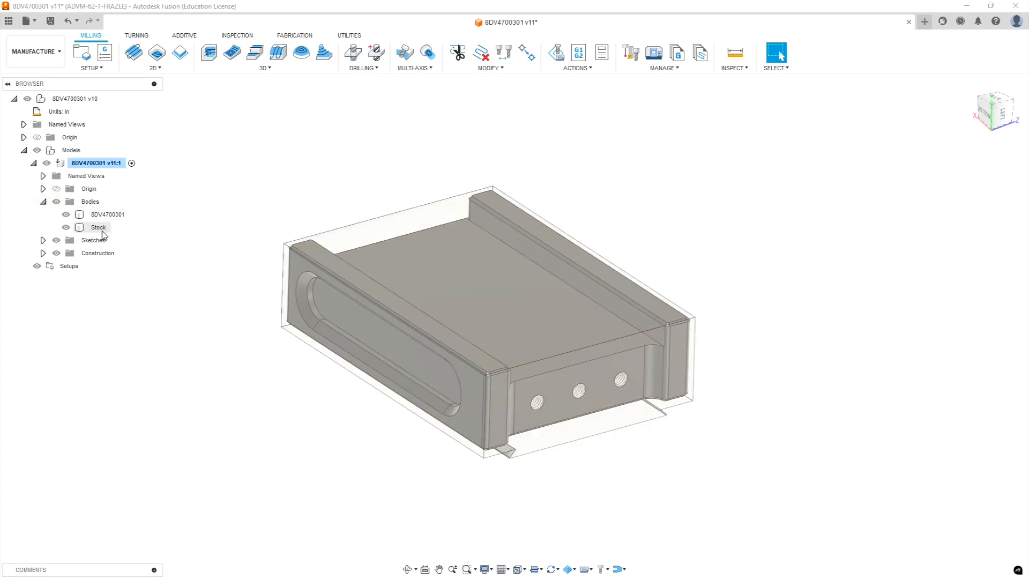
pyautogui.click(72, 267)
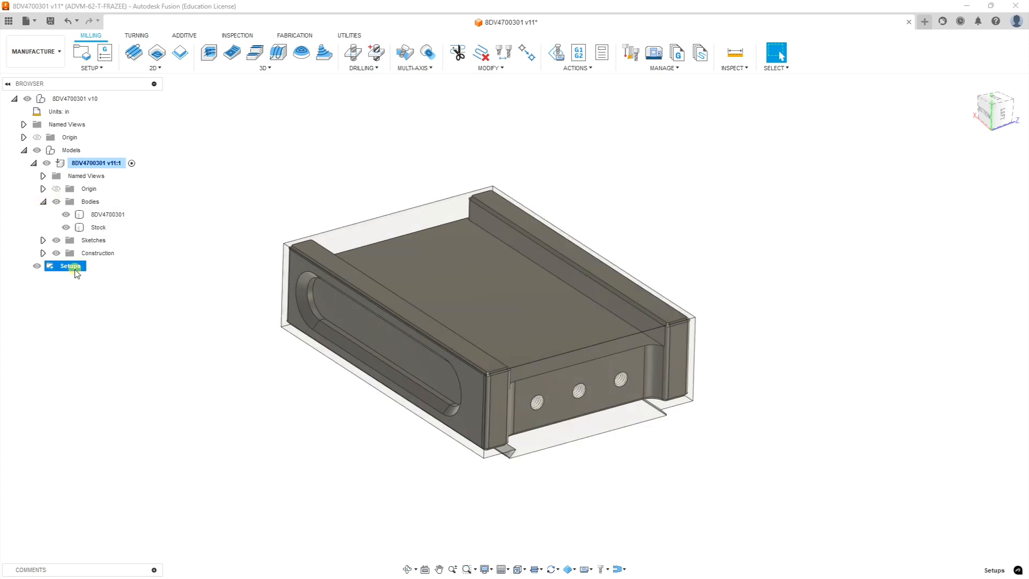
pyautogui.rightClick(77, 274)
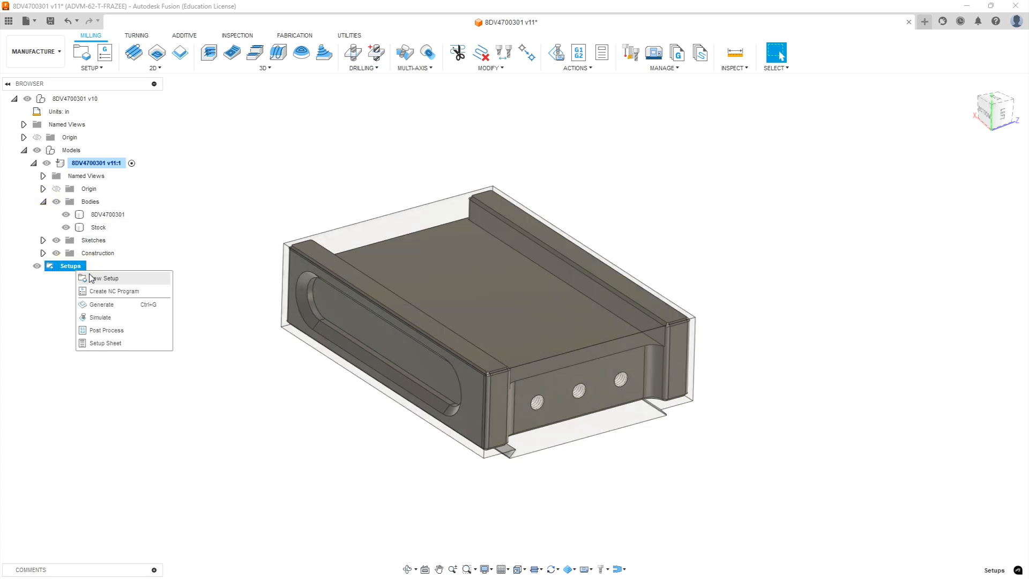
pyautogui.click(94, 278)
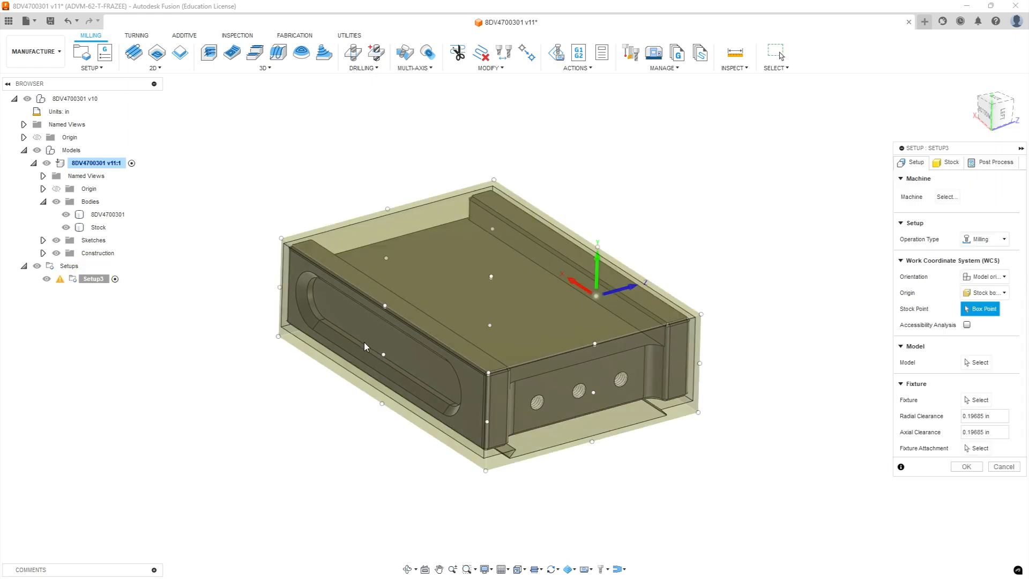
# Choose the Stock body as the model for the new setup
pyautogui.keyDown('shift'); pyautogui.moveTo(354, 411); pyautogui.dragTo(349, 224, button='middle'); pyautogui.keyUp('shift')
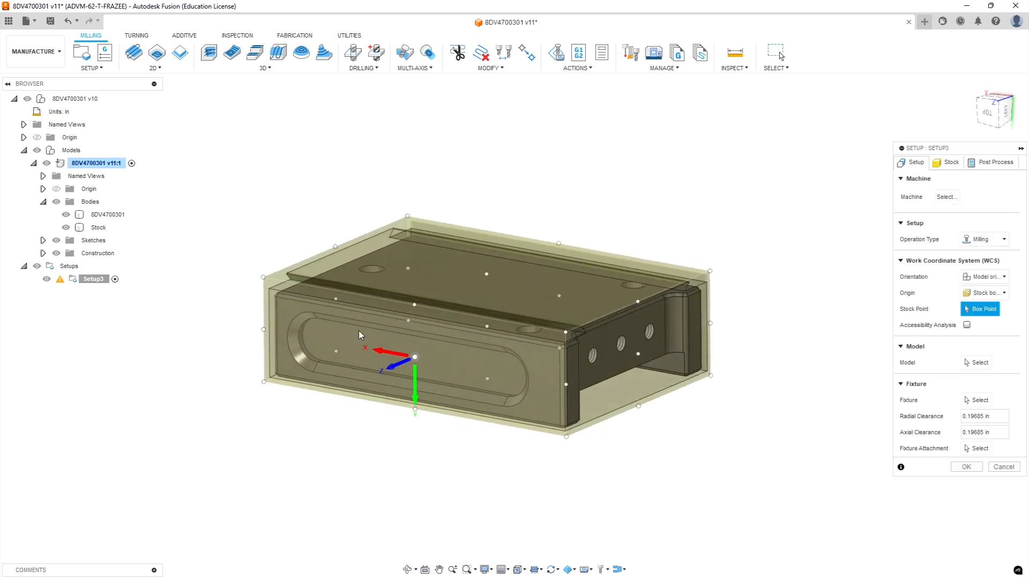
pyautogui.scroll(-3, 361, 332)
pyautogui.scroll(3, 407, 321)
pyautogui.scroll(2, 468, 242)
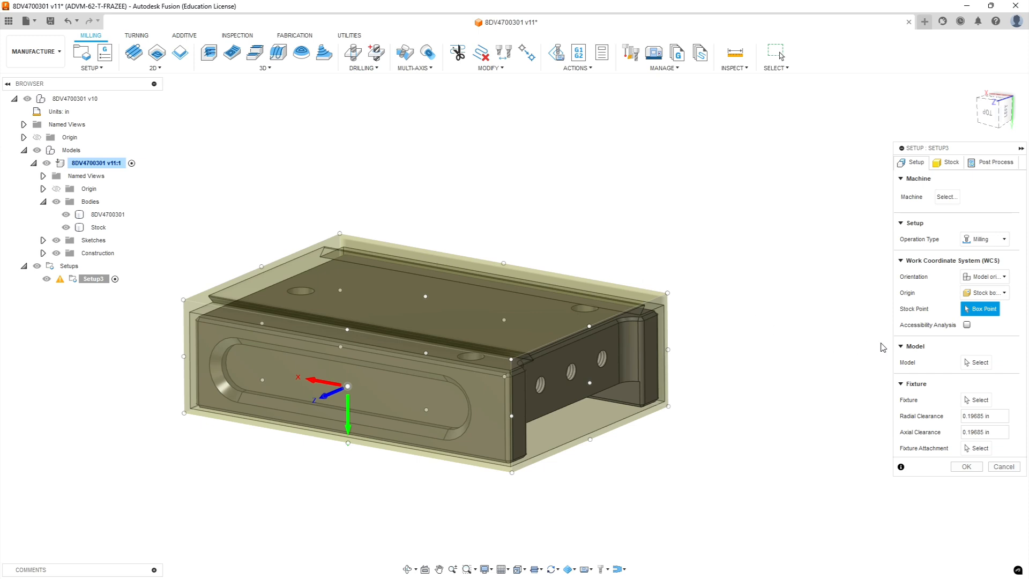
pyautogui.click(976, 363)
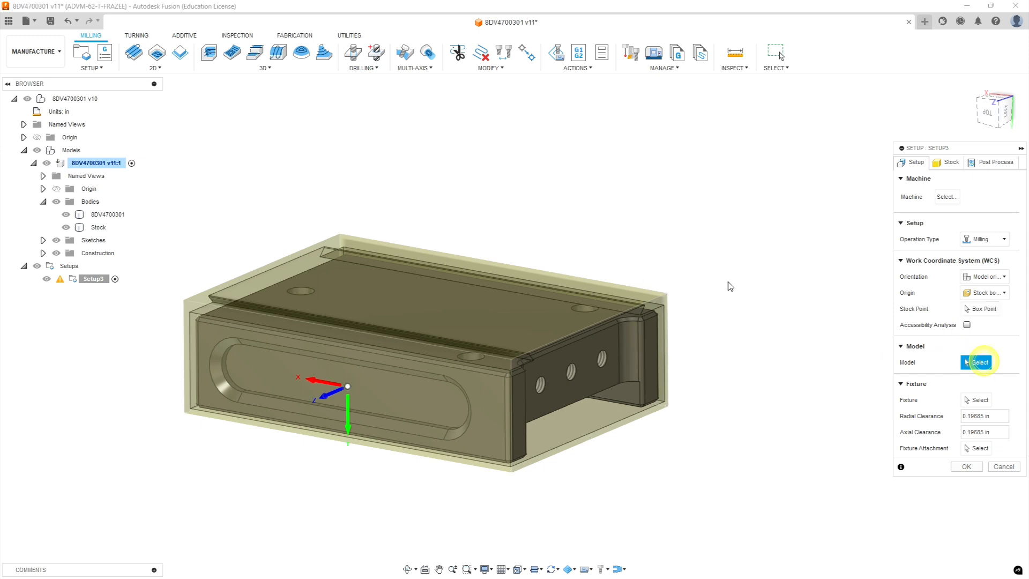
pyautogui.click(97, 227)
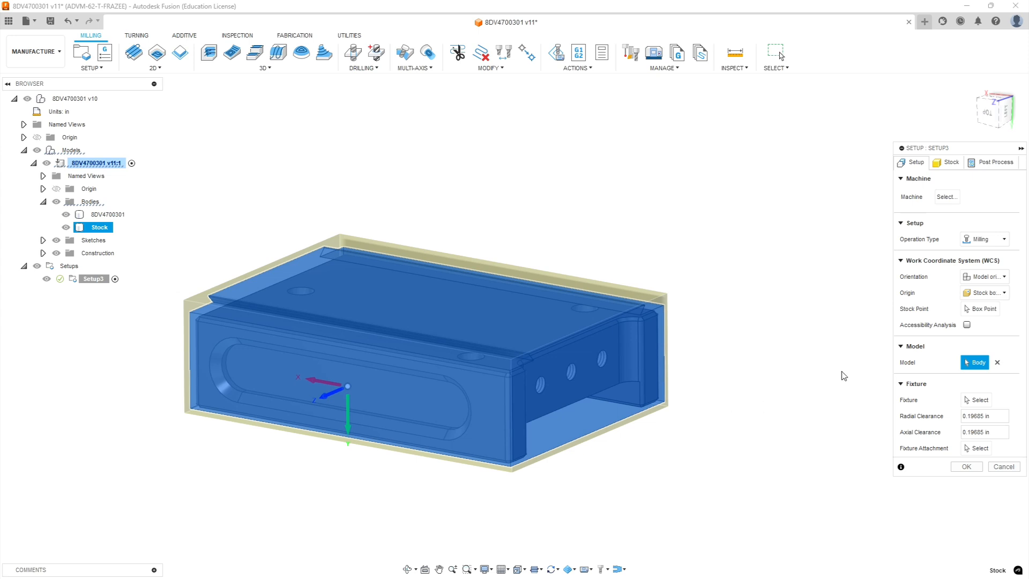
# Set the WCS orientation to Z axis/plane & X axis and align Z with the dovetail's flat face
pyautogui.click(985, 277)
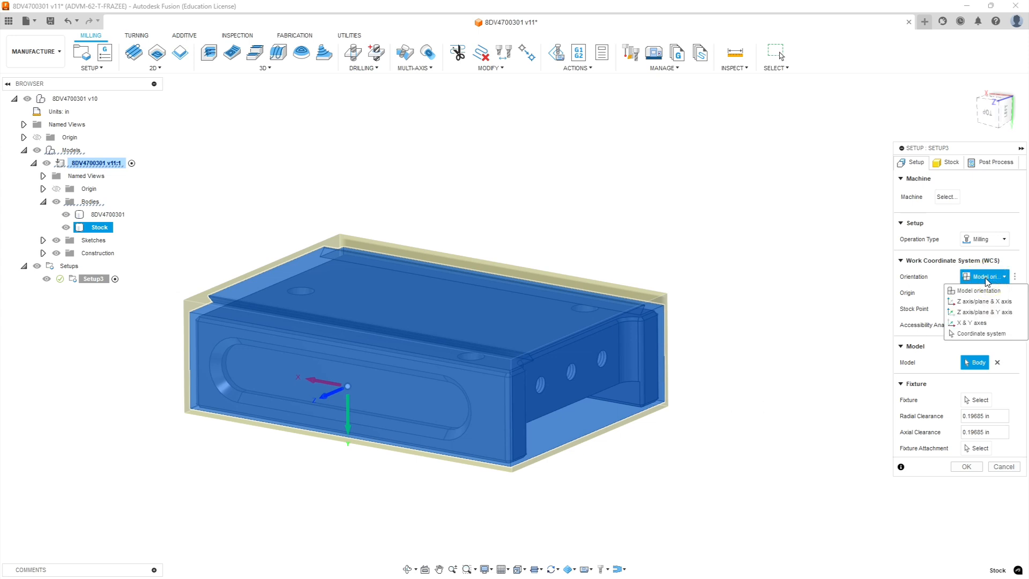
pyautogui.click(960, 299)
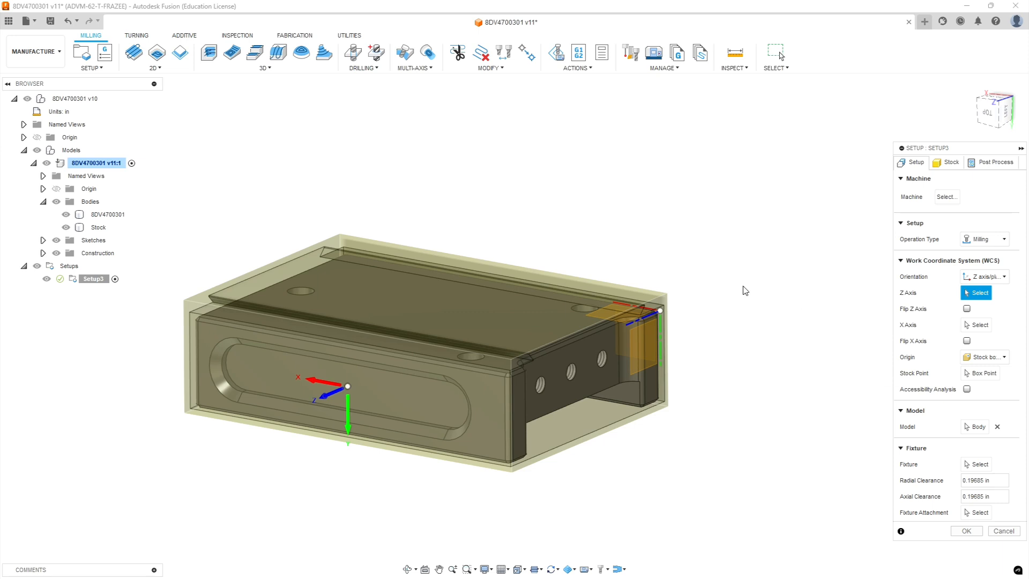
pyautogui.click(410, 294)
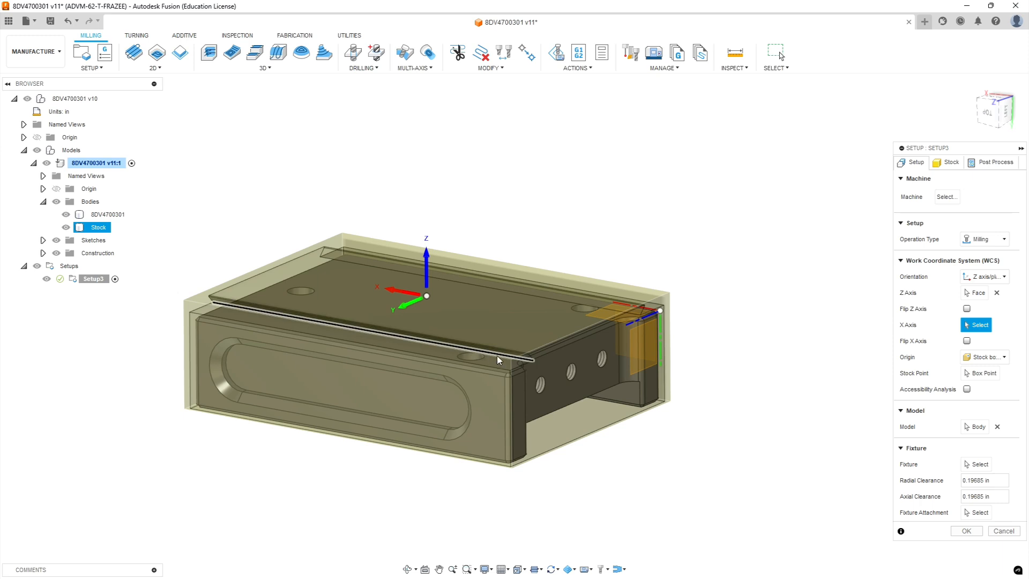
# Align the WCS X axis with the stock's long shoulder edge beside the dovetail and flip its direction
pyautogui.keyDown('shift'); pyautogui.moveTo(502, 356); pyautogui.dragTo(435, 334, button='middle'); pyautogui.keyUp('shift')
pyautogui.click(222, 372)
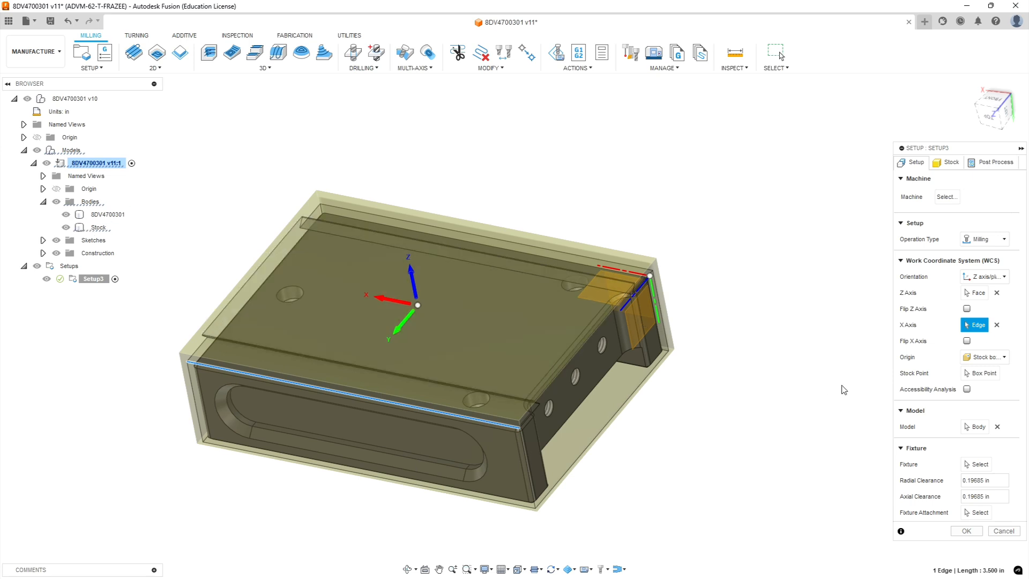
pyautogui.click(967, 341)
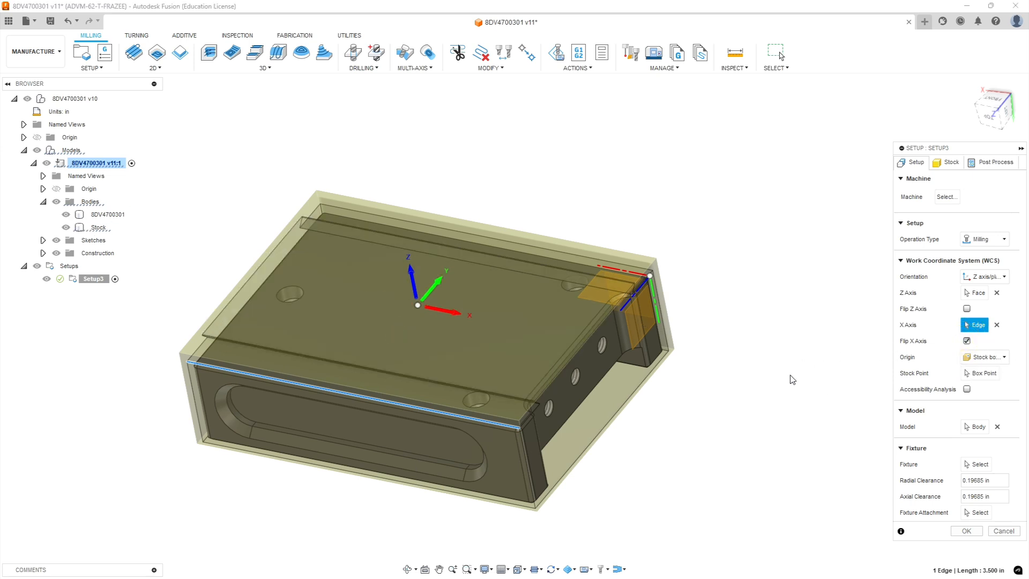
pyautogui.keyDown('shift'); pyautogui.moveTo(668, 474); pyautogui.dragTo(679, 462, button='middle'); pyautogui.keyUp('shift')
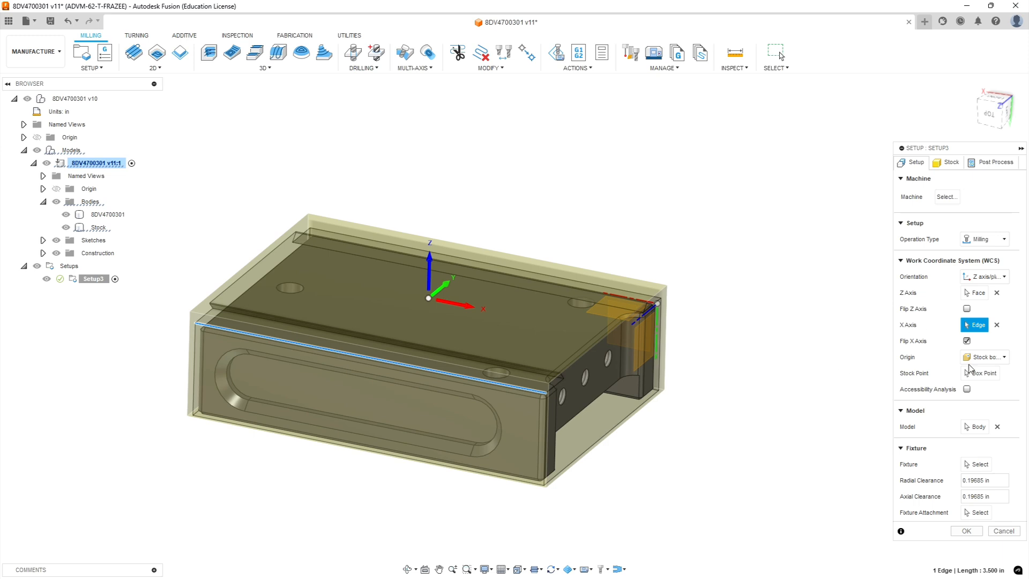
# Place the WCS origin on the bottom rear corner of the stock box at the negative X end
pyautogui.click(983, 373)
pyautogui.keyDown('shift'); pyautogui.moveTo(715, 414); pyautogui.dragTo(788, 414, button='middle'); pyautogui.keyUp('shift')
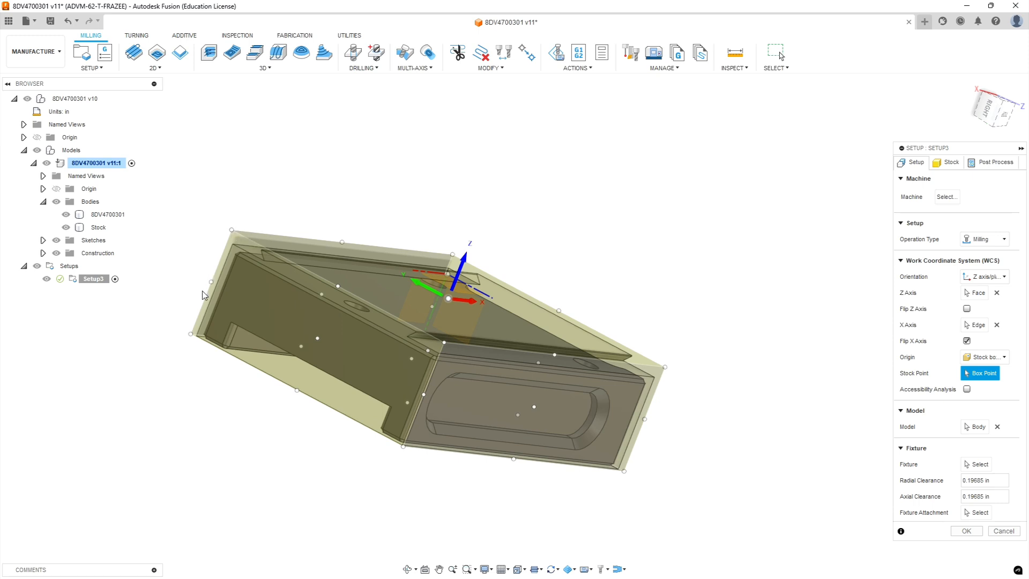
pyautogui.click(191, 334)
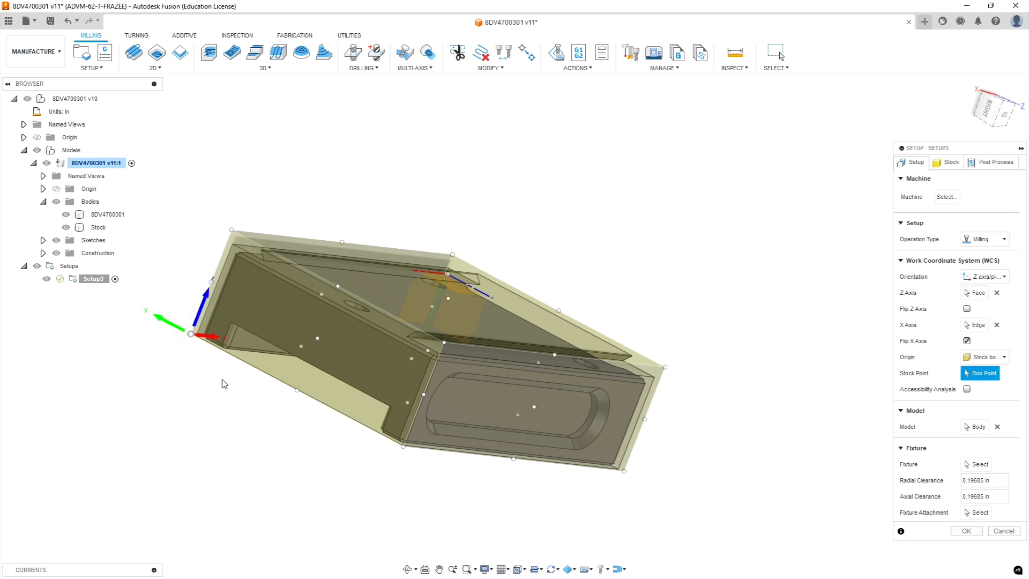
pyautogui.keyDown('shift'); pyautogui.moveTo(294, 436); pyautogui.dragTo(220, 434, button='middle'); pyautogui.keyUp('shift')
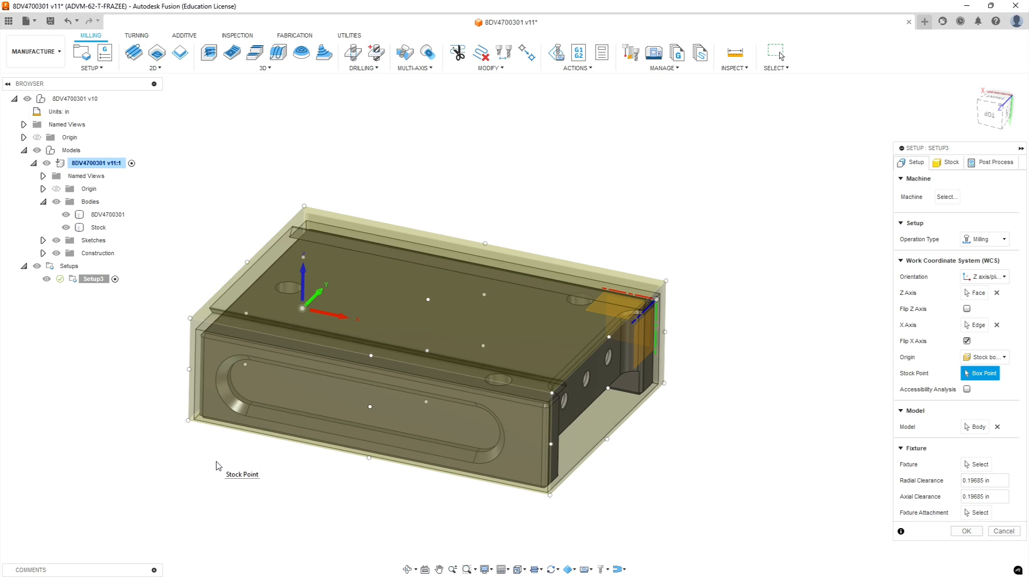
pyautogui.scroll(-1, 592, 413)
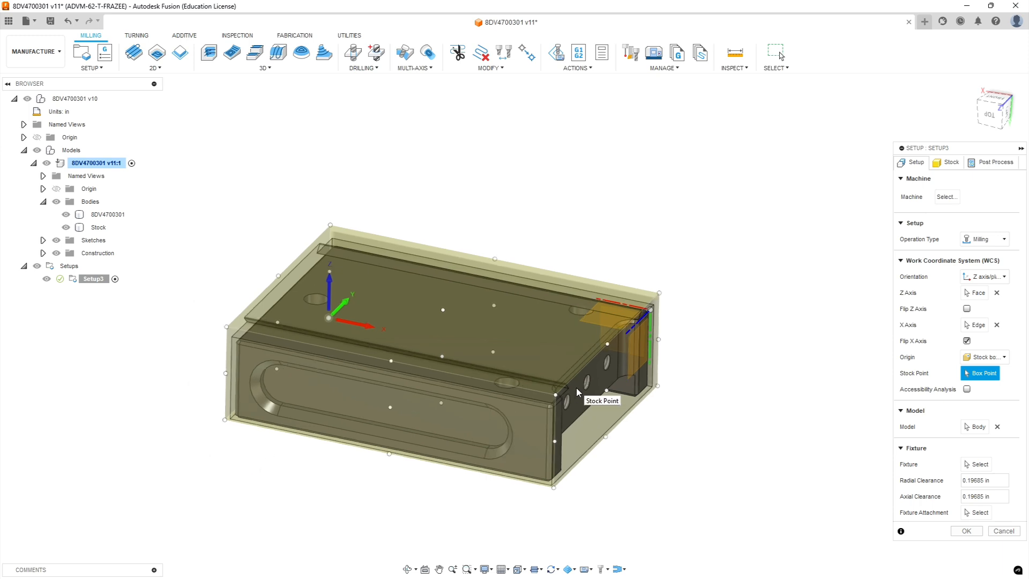
pyautogui.scroll(-3, 535, 288)
pyautogui.scroll(3, 536, 289)
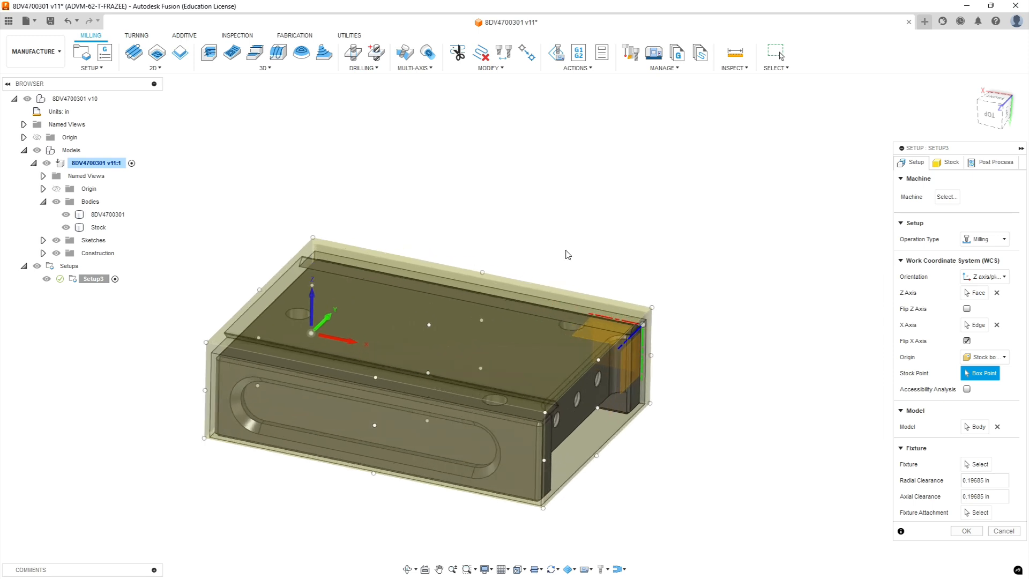
pyautogui.scroll(2, 599, 446)
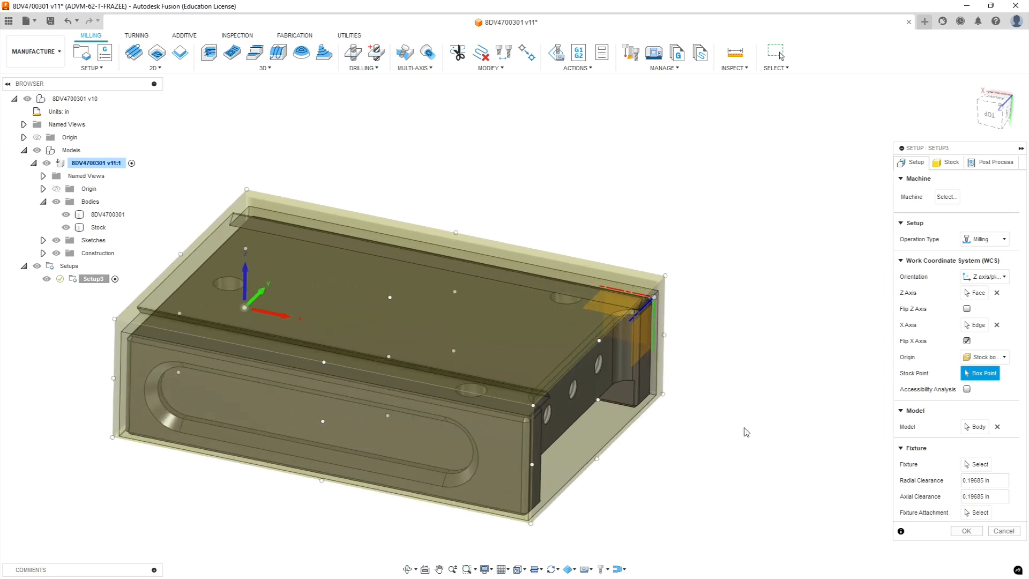
pyautogui.click(901, 445)
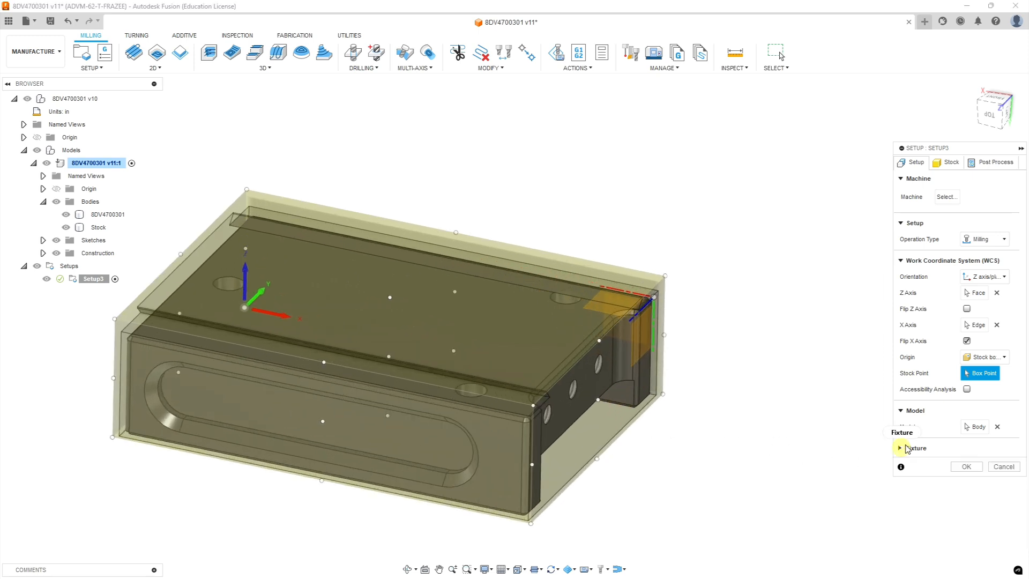
# Set the stock offset mode to Add stock to all sides and the +Z offset to .01 in
pyautogui.click(948, 167)
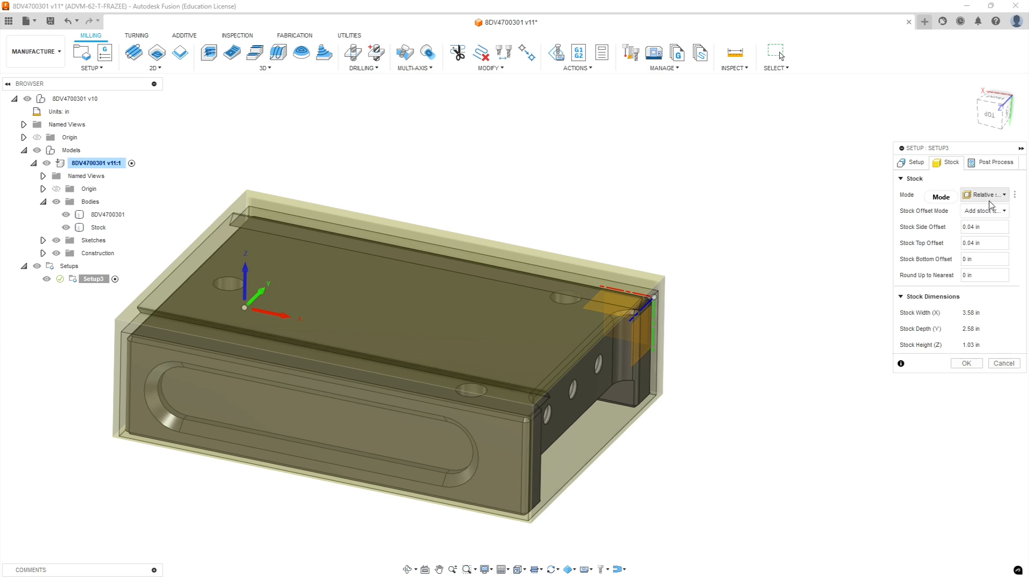
pyautogui.click(1004, 213)
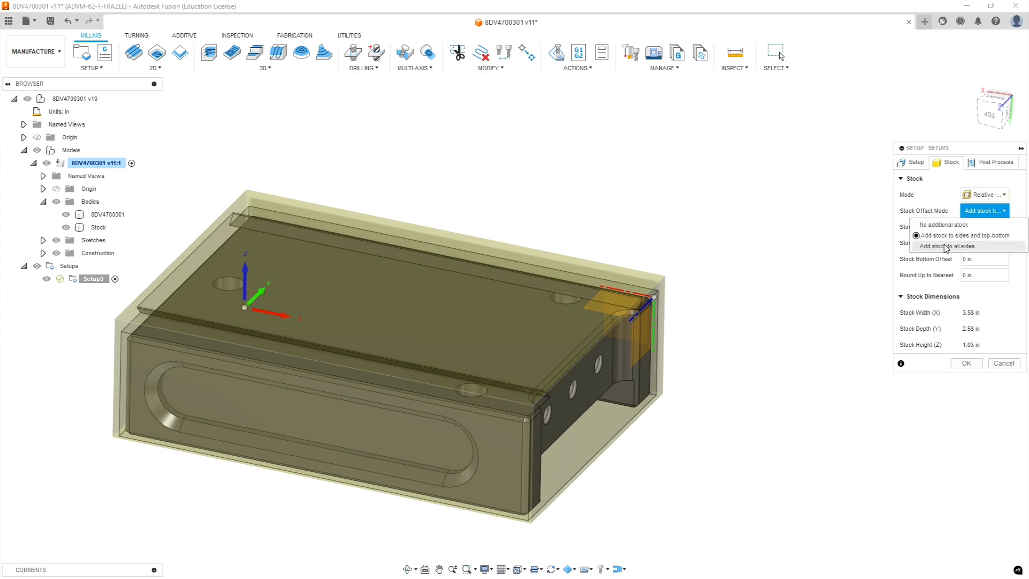
pyautogui.click(943, 247)
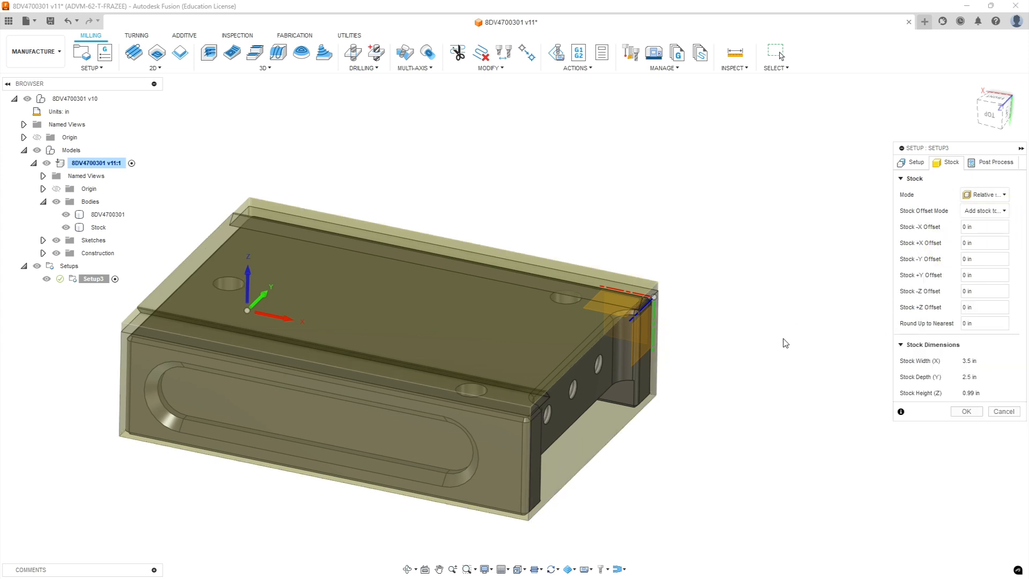
pyautogui.keyDown('shift'); pyautogui.moveTo(767, 395); pyautogui.dragTo(751, 370, button='middle'); pyautogui.keyUp('shift')
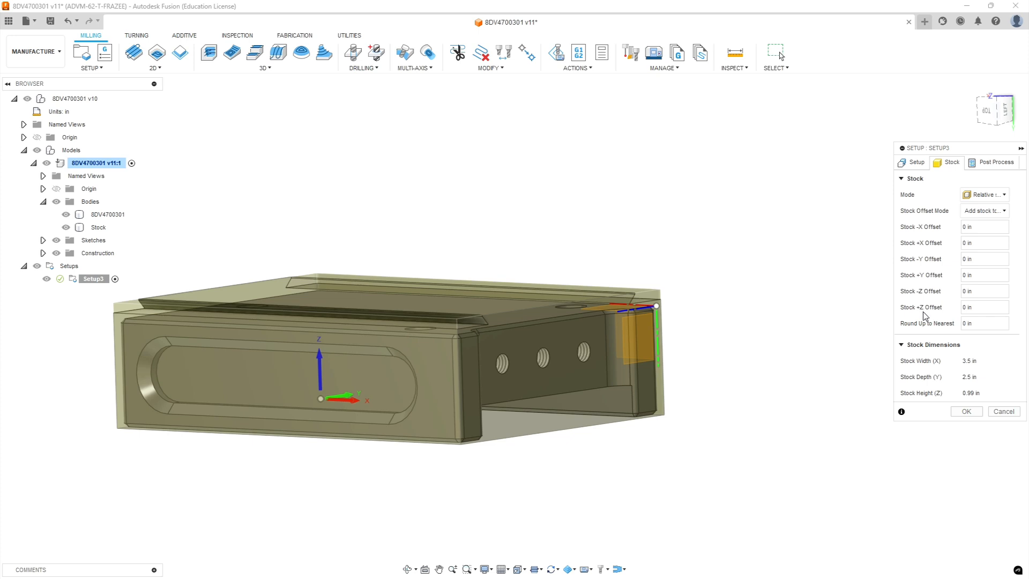
pyautogui.click(984, 306)
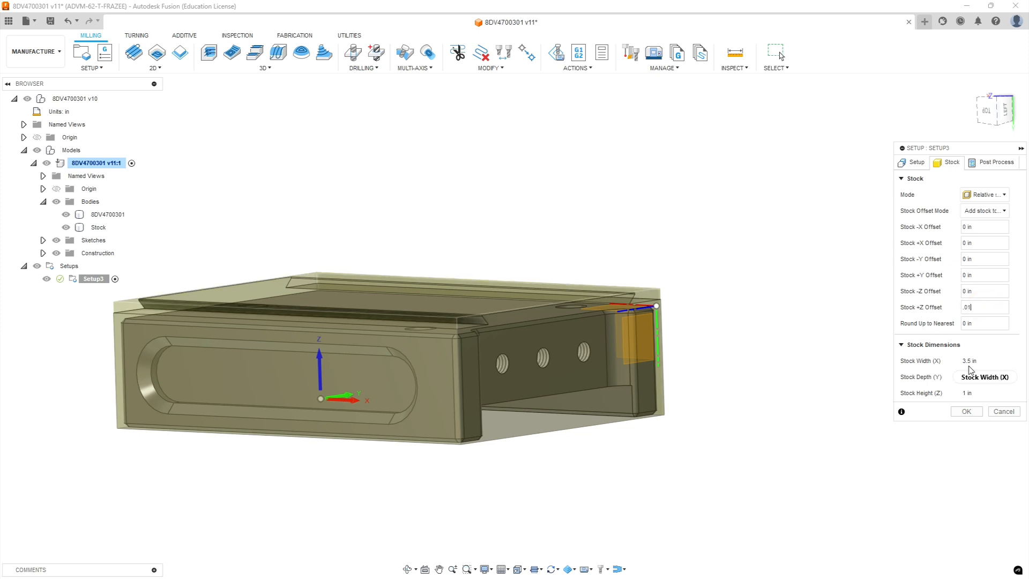
pyautogui.scroll(5, 500, 315)
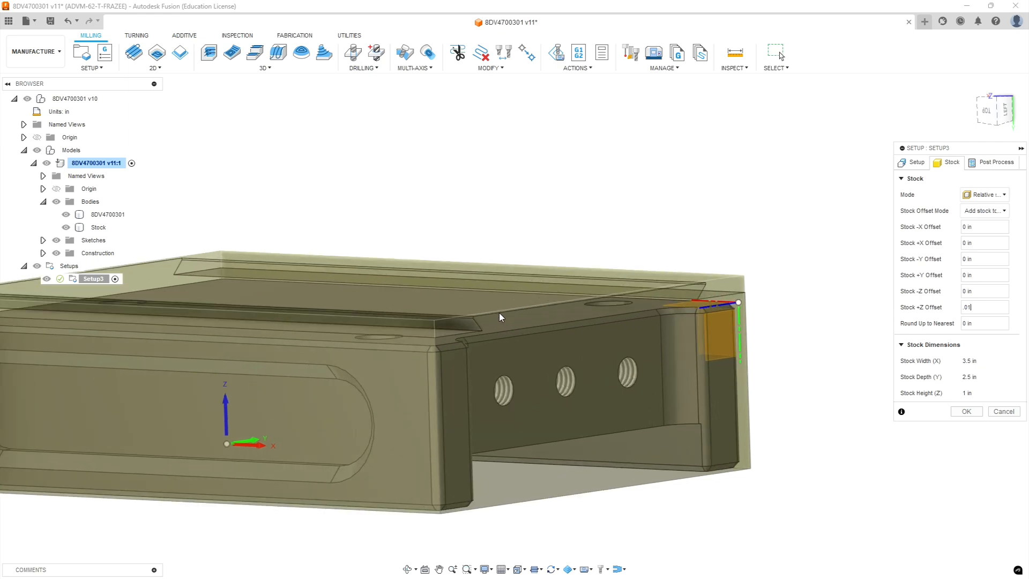
pyautogui.keyDown('shift'); pyautogui.moveTo(500, 322); pyautogui.dragTo(518, 349, button='middle'); pyautogui.keyUp('shift')
pyautogui.scroll(-10, 518, 349)
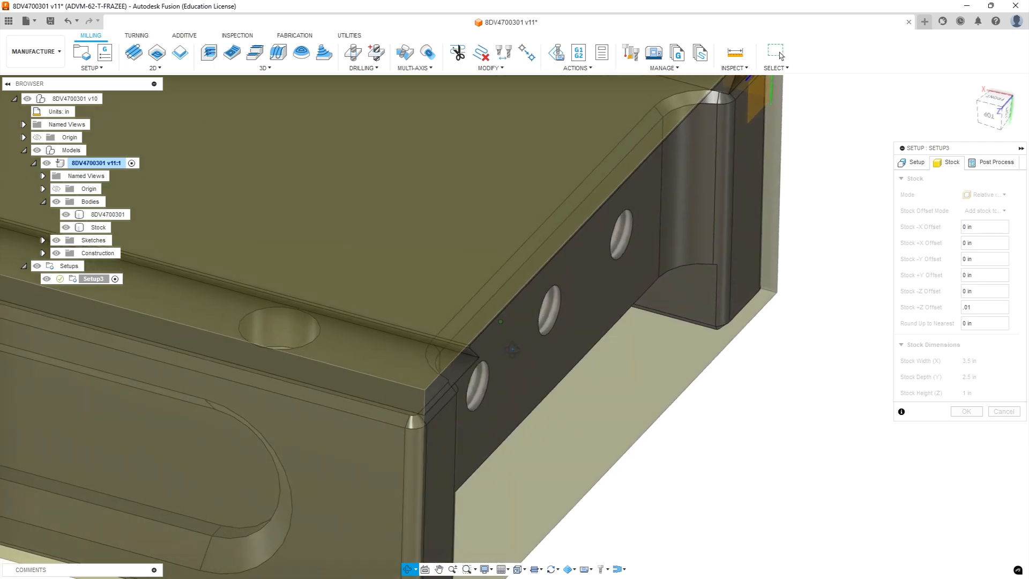
pyautogui.scroll(3, 271, 257)
pyautogui.scroll(-3, 231, 234)
pyautogui.scroll(2, 177, 216)
pyautogui.scroll(2, 179, 217)
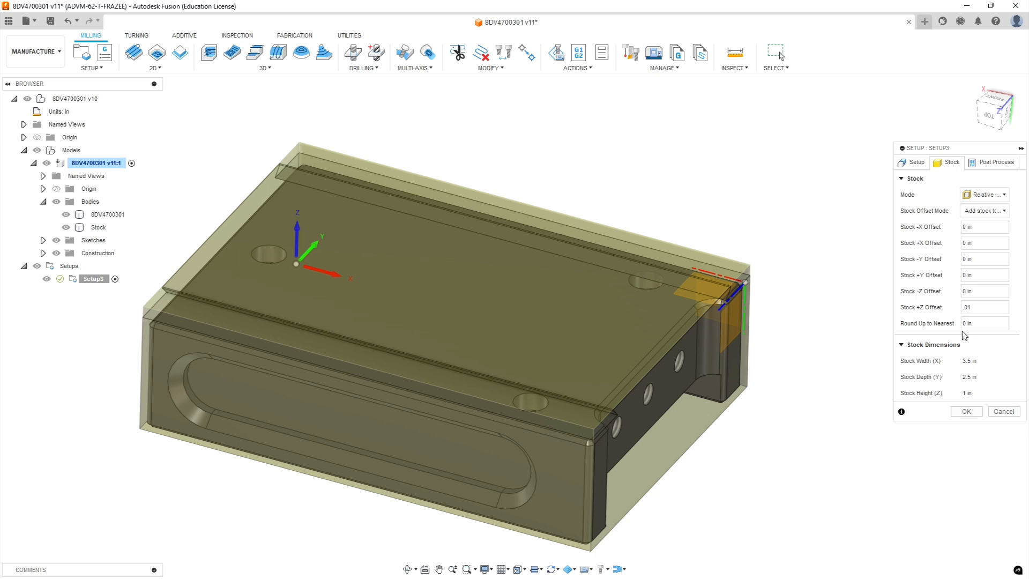
# Set the setup's program number to 30, edit its WCS offset and accept the setup
pyautogui.click(994, 162)
pyautogui.moveTo(994, 195); pyautogui.dragTo(903, 200)
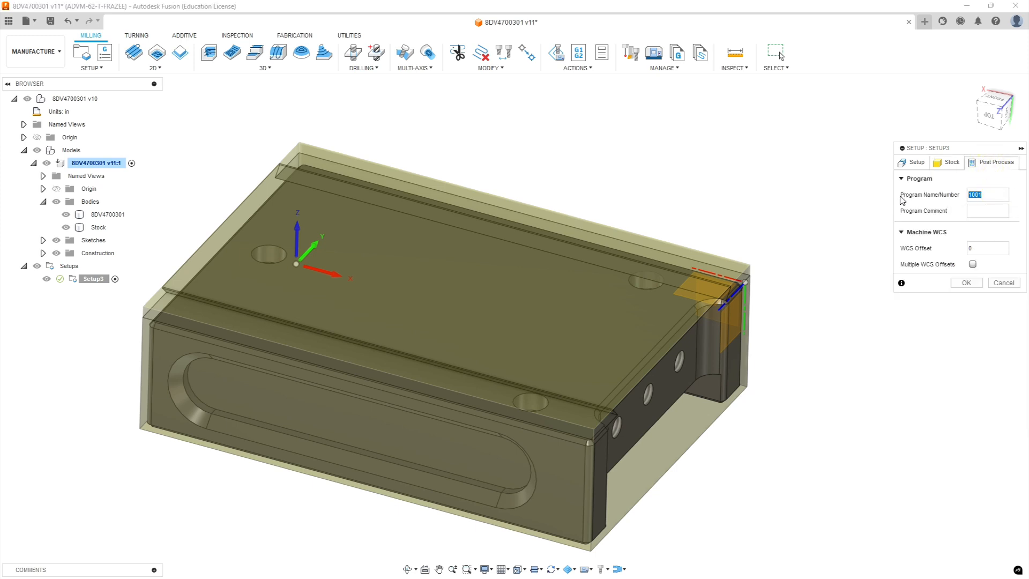
pyautogui.write('30')
pyautogui.click(982, 247)
pyautogui.doubleClick(968, 250)
pyautogui.click(968, 283)
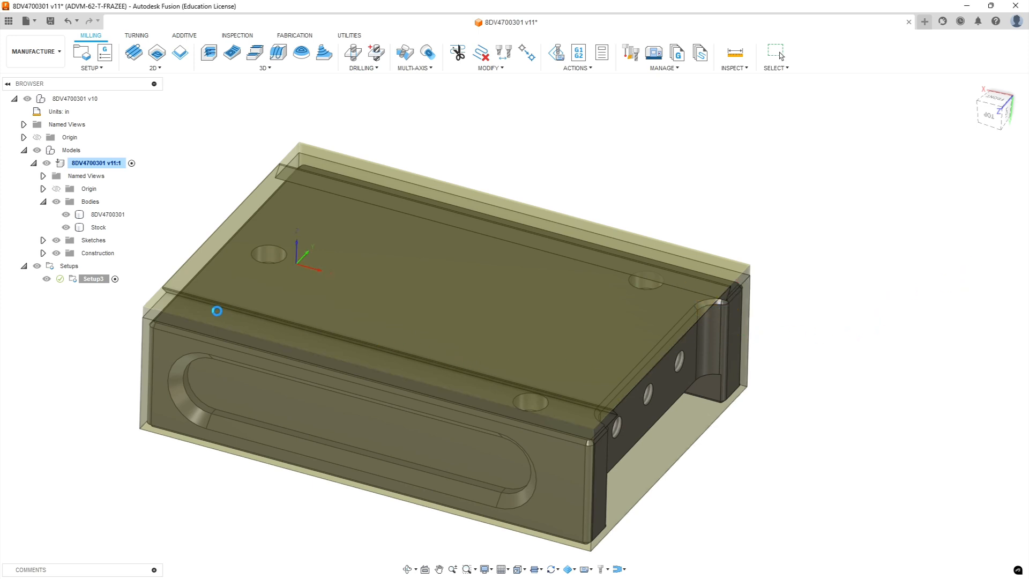
# Rename the new setup as OP1
pyautogui.click(92, 278)
pyautogui.click(92, 279)
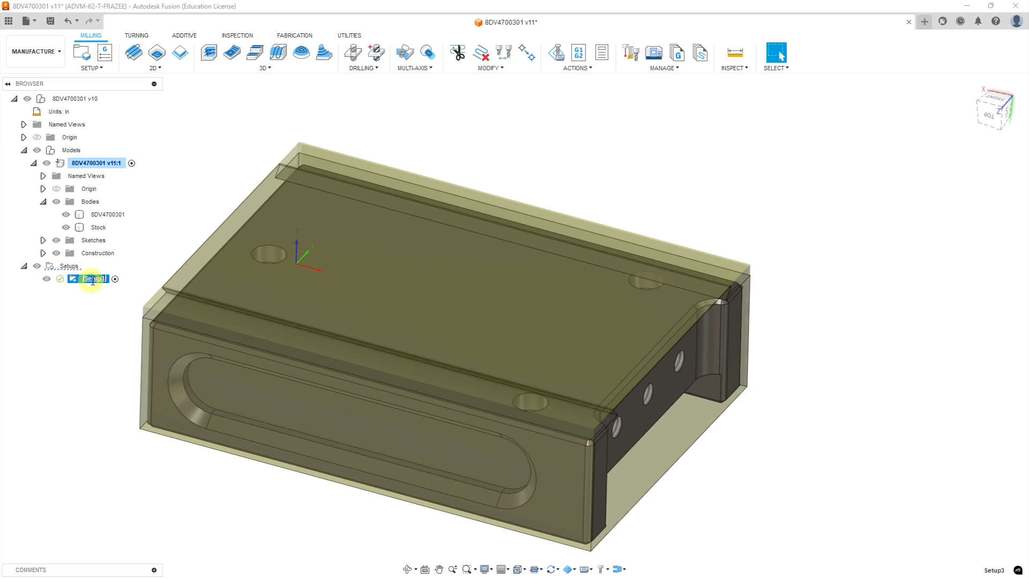
pyautogui.write('OP1')
pyautogui.click(94, 333)
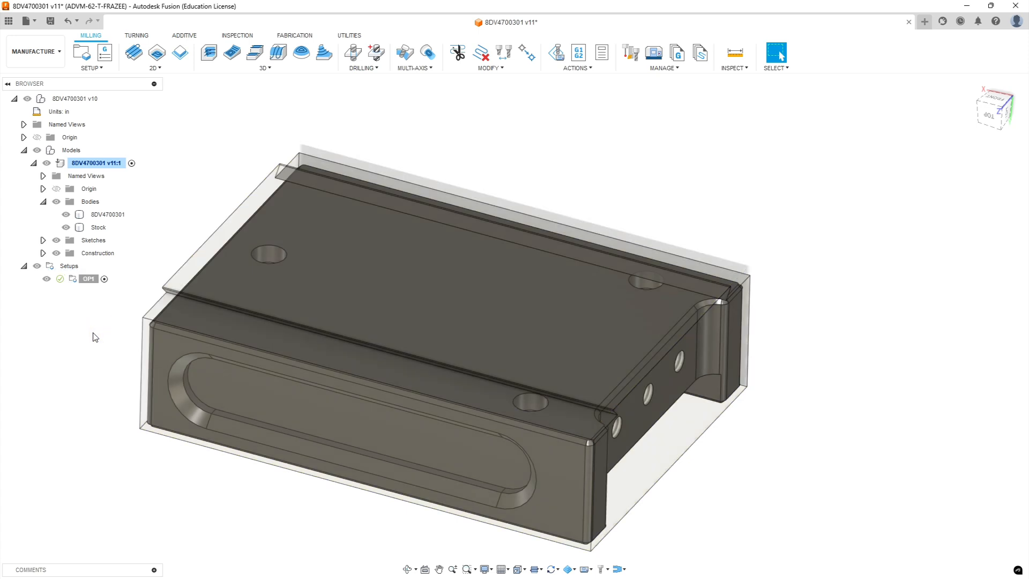
# Create a Face operation in OP1 using tool 1, the 3" face mill from the Sierra_VF1_aluminum library
pyautogui.scroll(-4, 90, 343)
pyautogui.scroll(2, 53, 335)
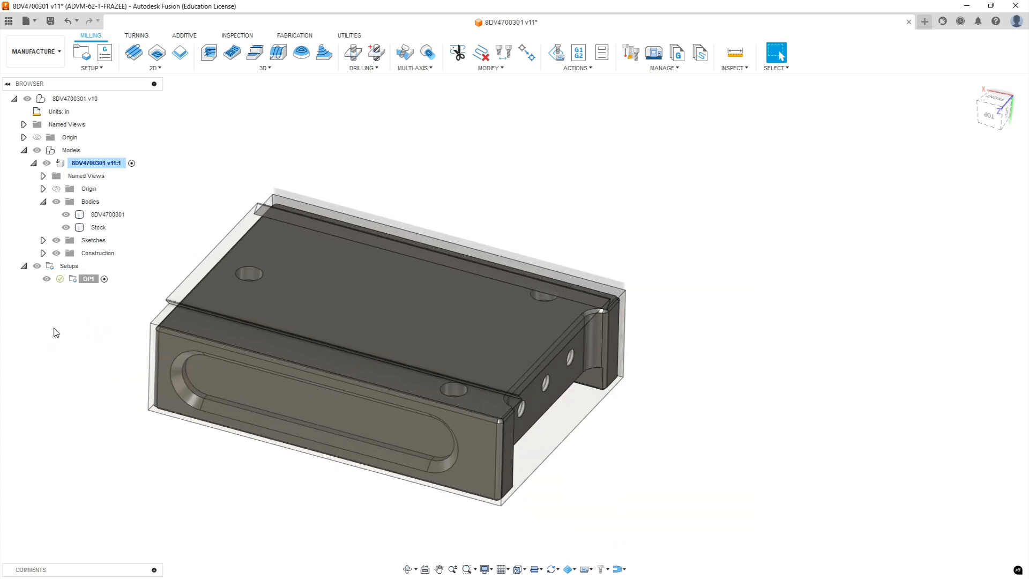
pyautogui.click(134, 52)
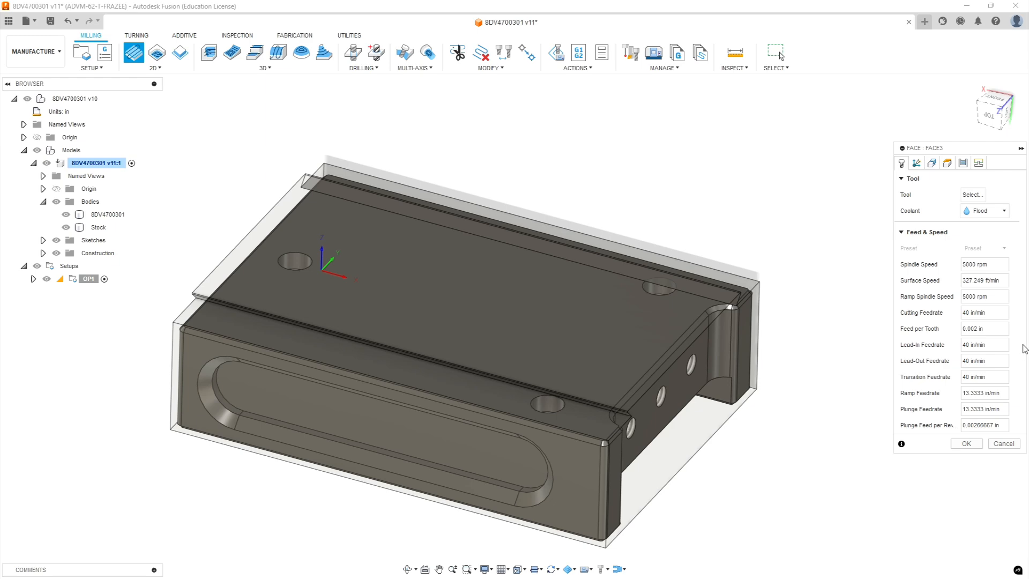
pyautogui.click(971, 195)
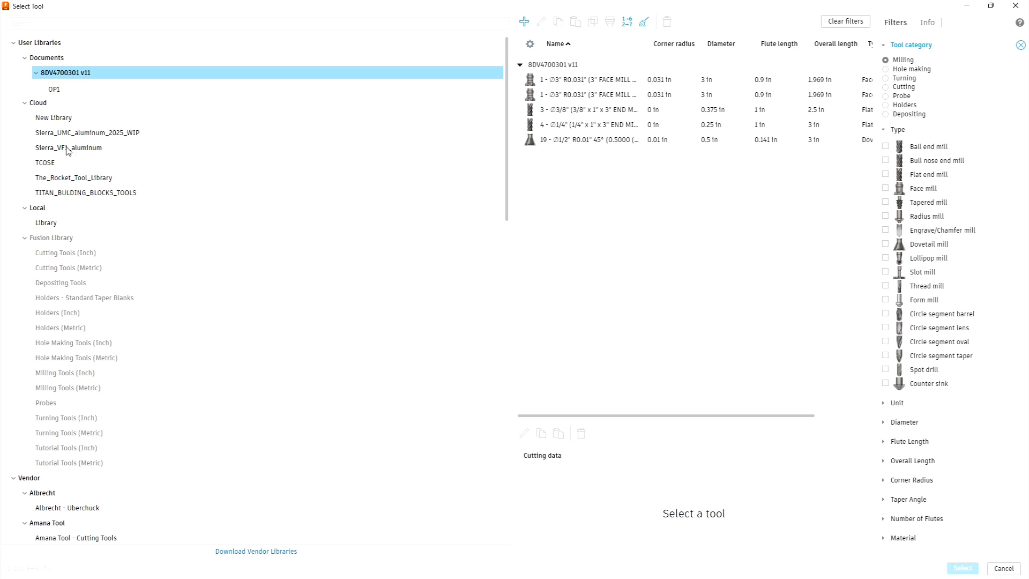
pyautogui.click(68, 149)
pyautogui.click(563, 81)
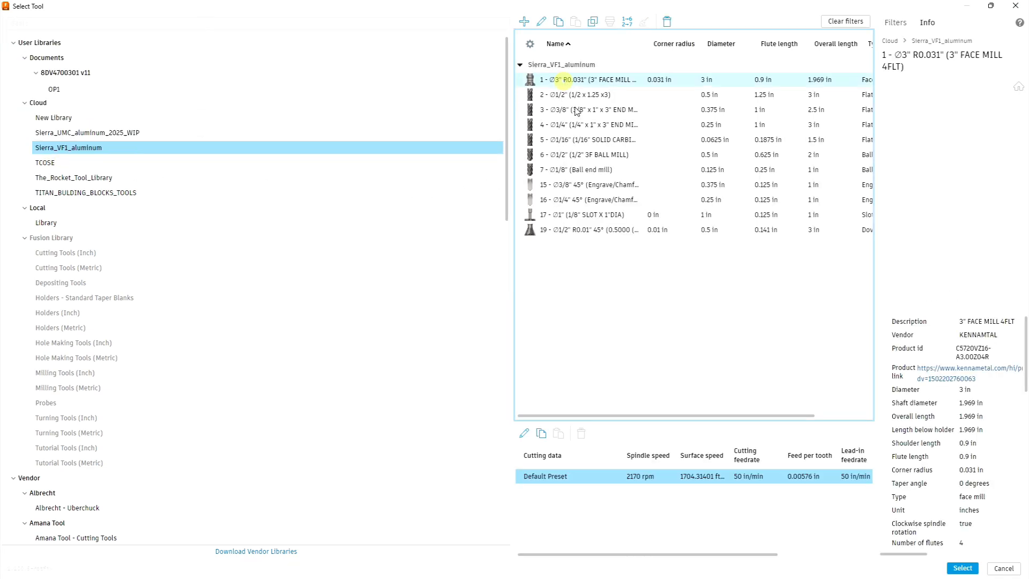
pyautogui.click(967, 568)
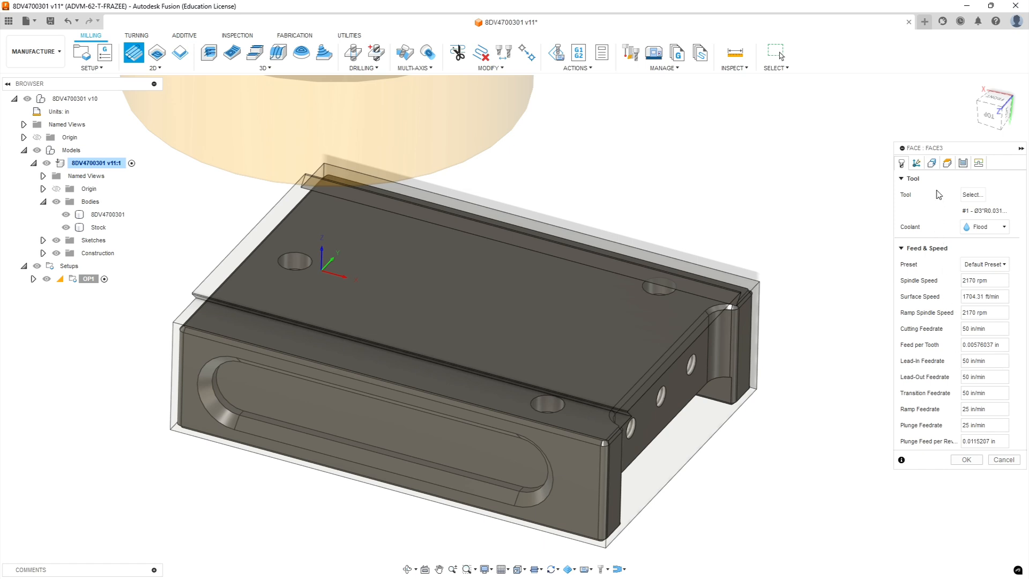
# Review the Face operation's tool orientation, stock contours and height settings down to the bottom height
pyautogui.click(917, 163)
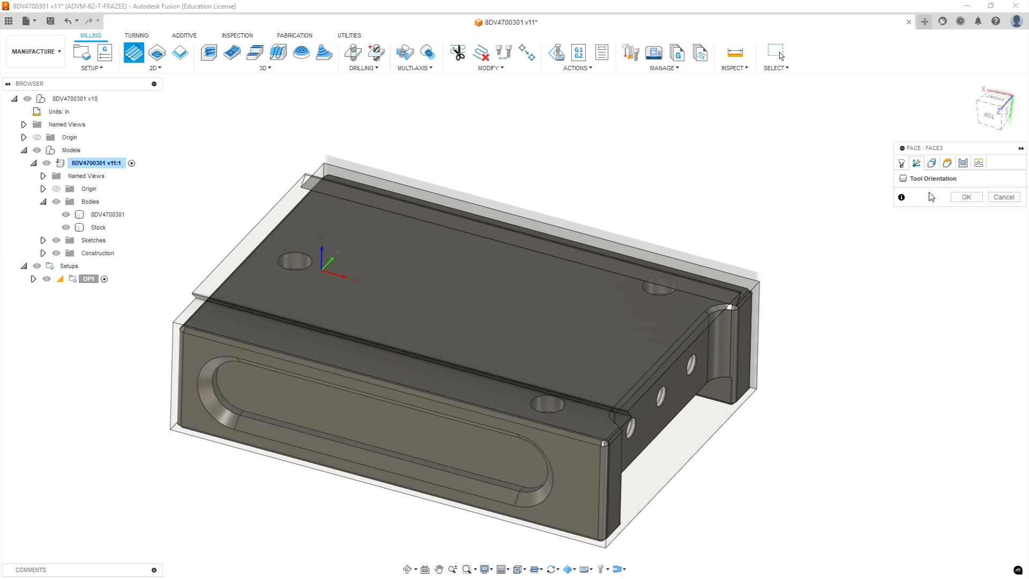
pyautogui.click(933, 164)
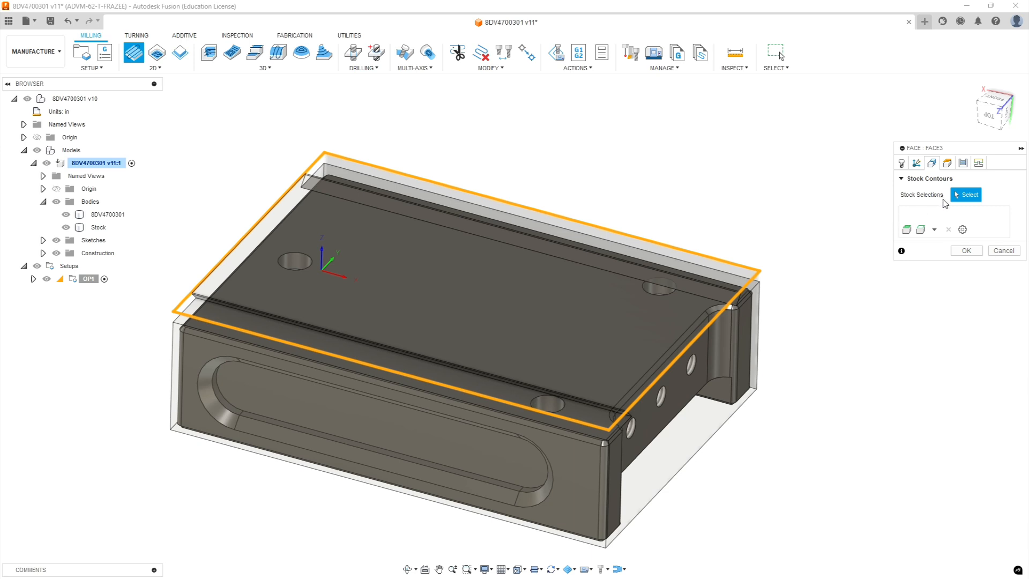
pyautogui.click(947, 163)
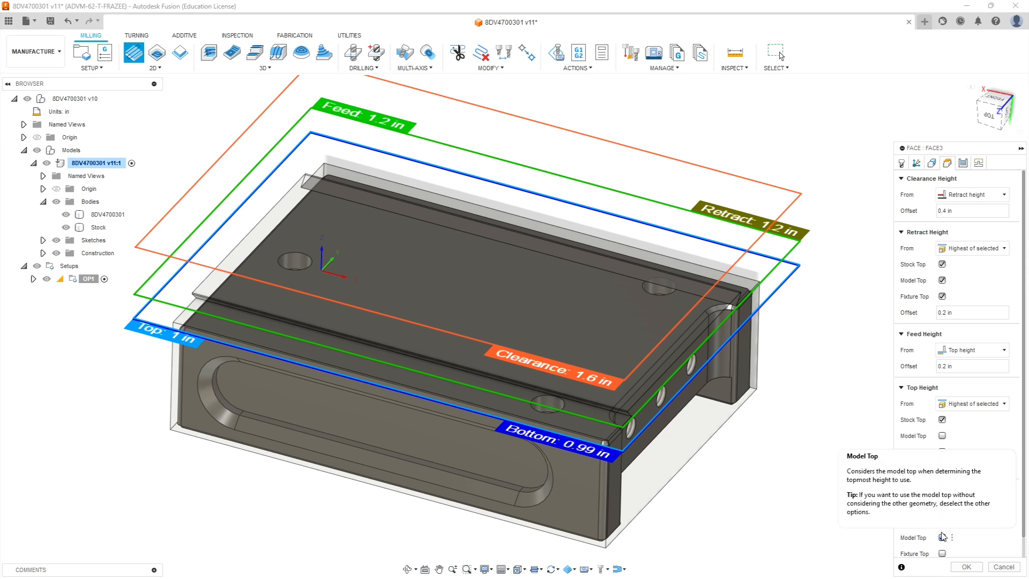
pyautogui.moveTo(960, 152); pyautogui.dragTo(932, 73)
pyautogui.scroll(-1, 911, 418)
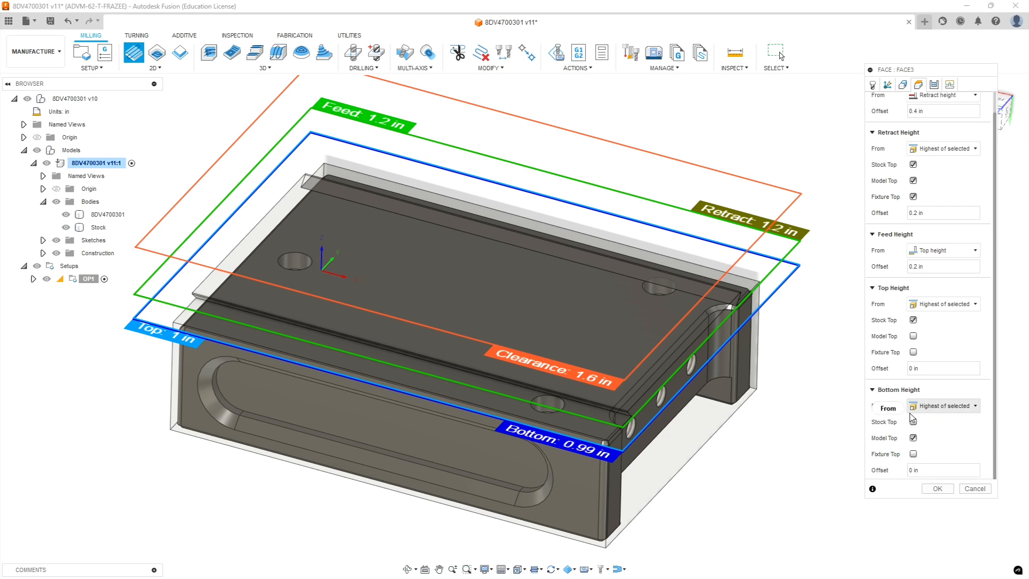
# Reference the pass direction to the stock's long front upper edge, with a 1.7 in pass extension and a 3 in stepover
pyautogui.click(934, 84)
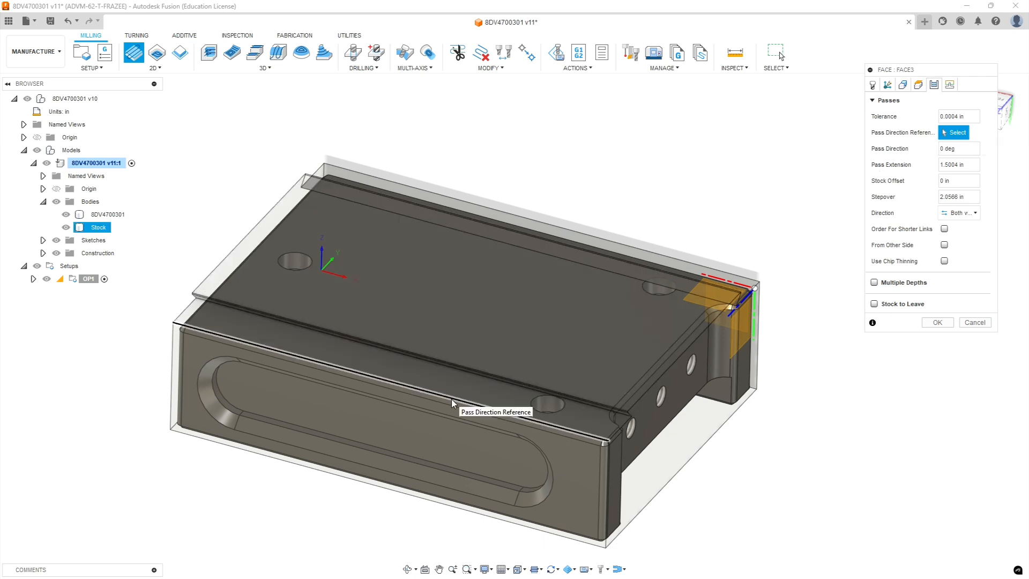
pyautogui.click(178, 324)
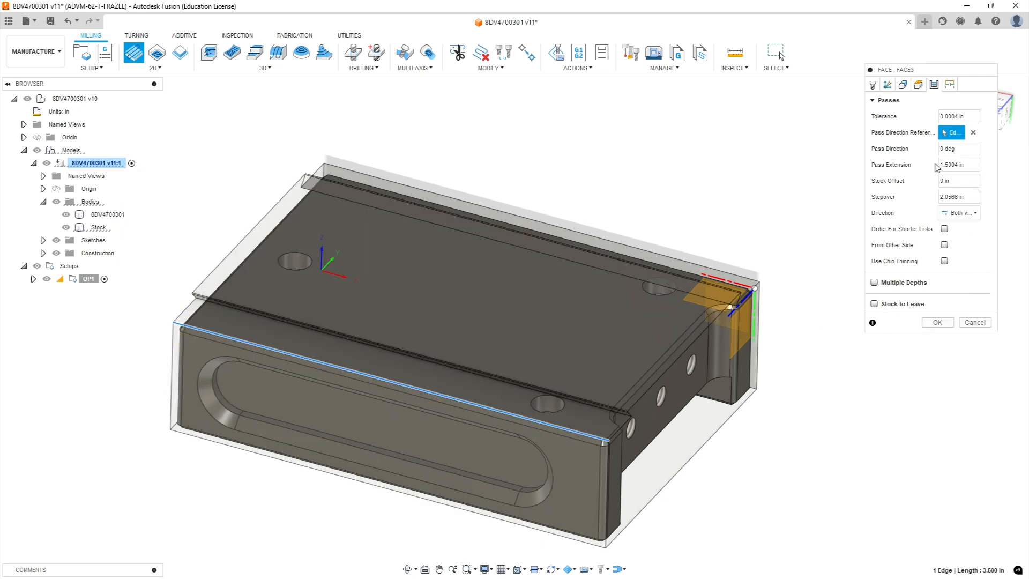
pyautogui.click(969, 164)
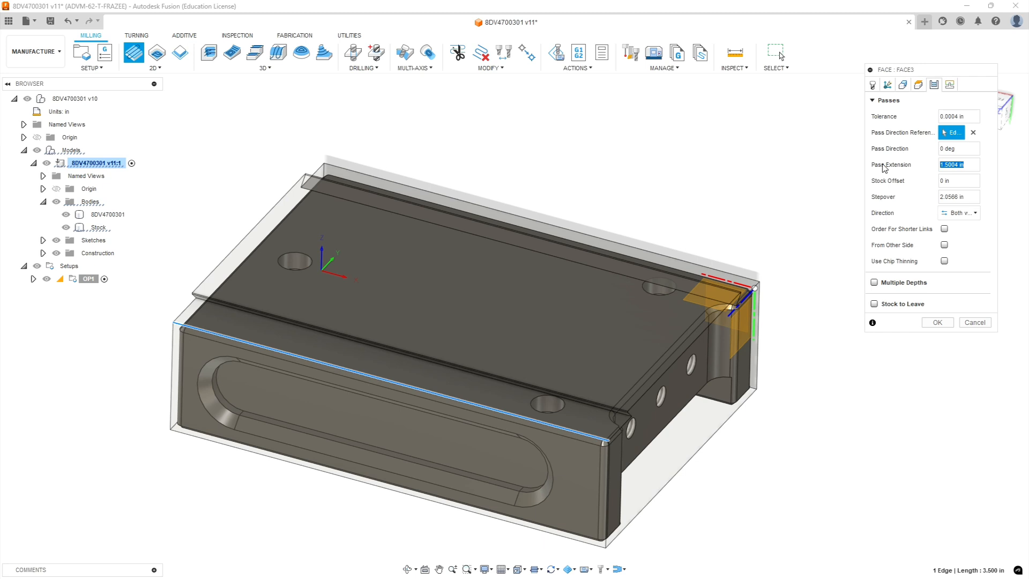
pyautogui.write('1.7')
pyautogui.click(965, 197)
pyautogui.write('3')
# Set the vertical lead-in radius to 0 and generate the facing toolpath
pyautogui.click(948, 86)
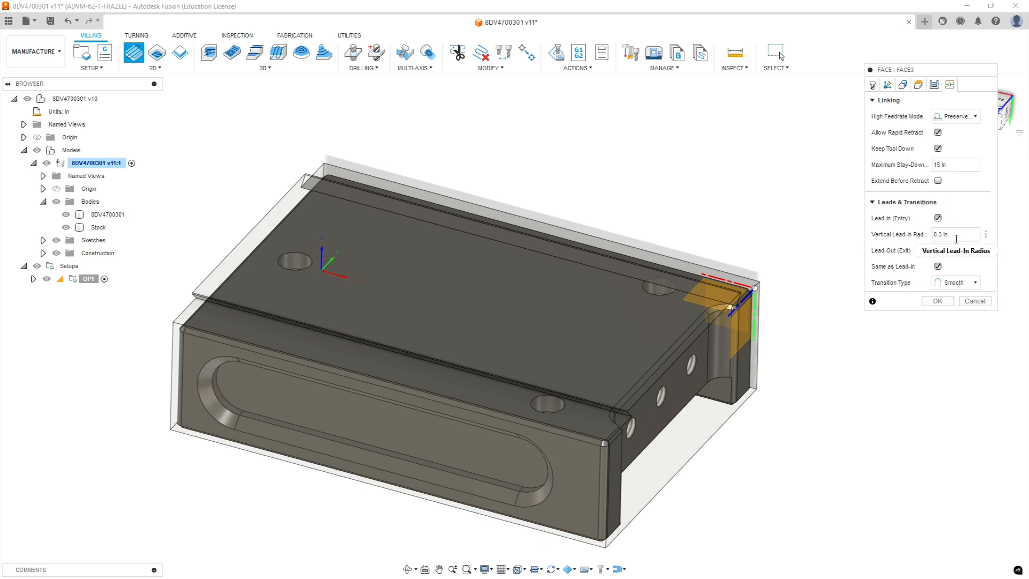
pyautogui.moveTo(960, 233); pyautogui.dragTo(910, 234)
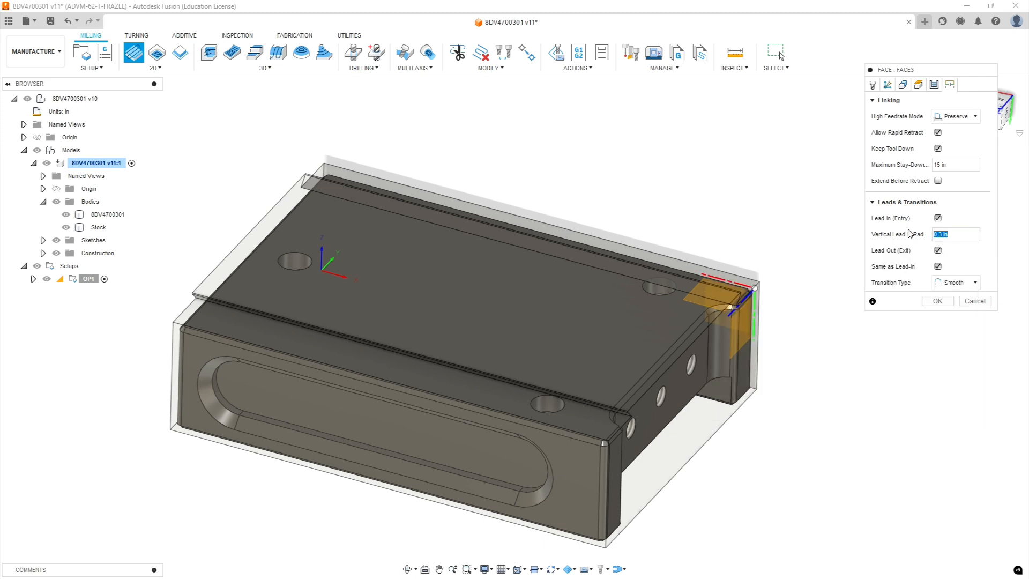
pyautogui.write('0')
pyautogui.click(938, 301)
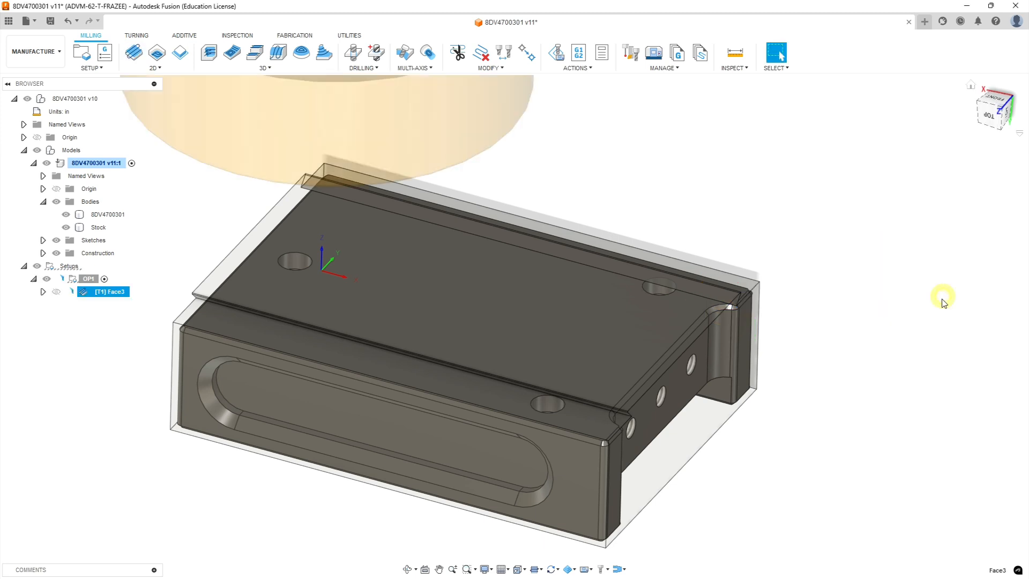
pyautogui.scroll(-5, 861, 229)
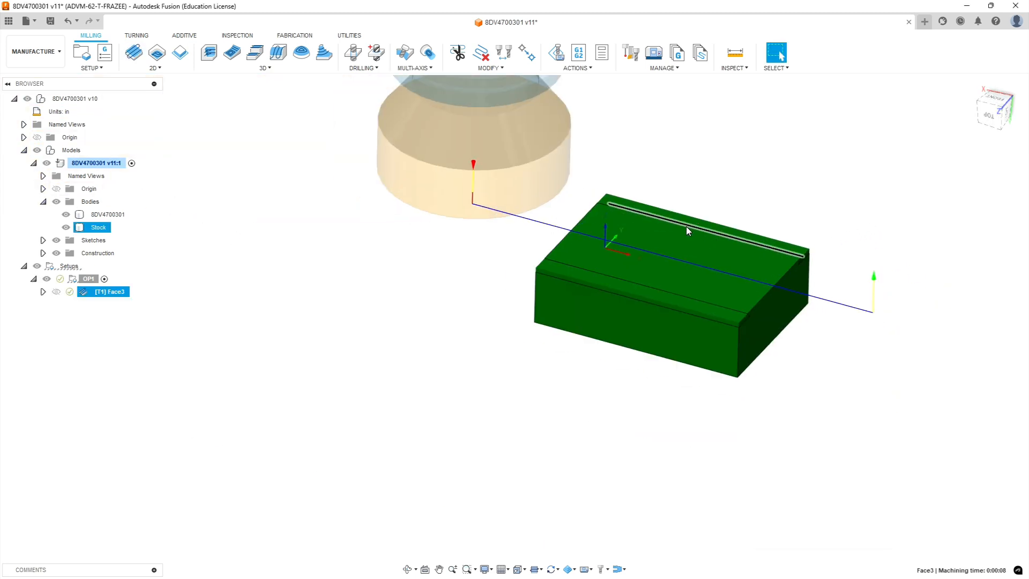
# Measure the distance between the narrow vertical face along the dovetail's front upper edge and the stock's long front side face
pyautogui.scroll(3, 715, 187)
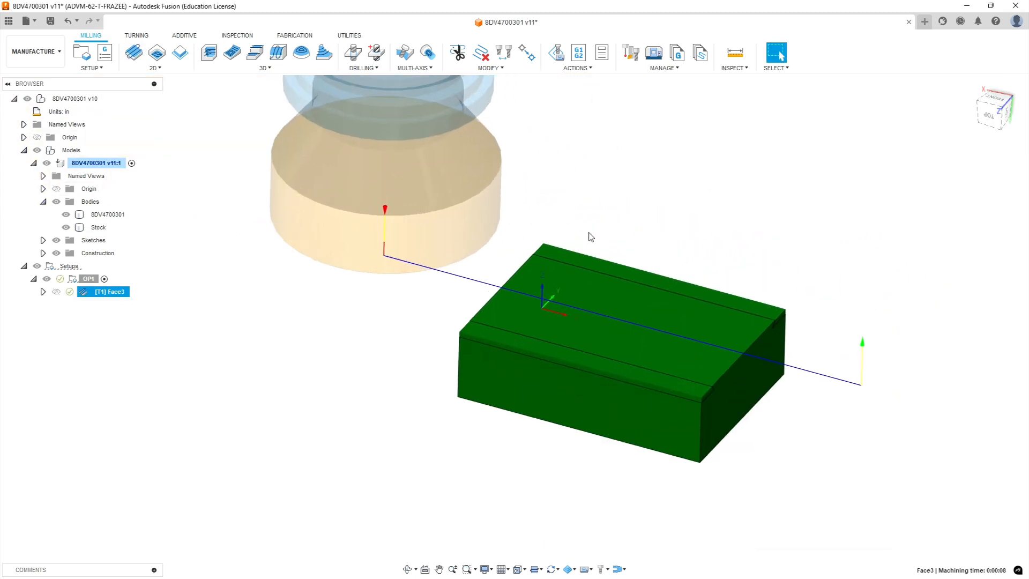
pyautogui.click(237, 342)
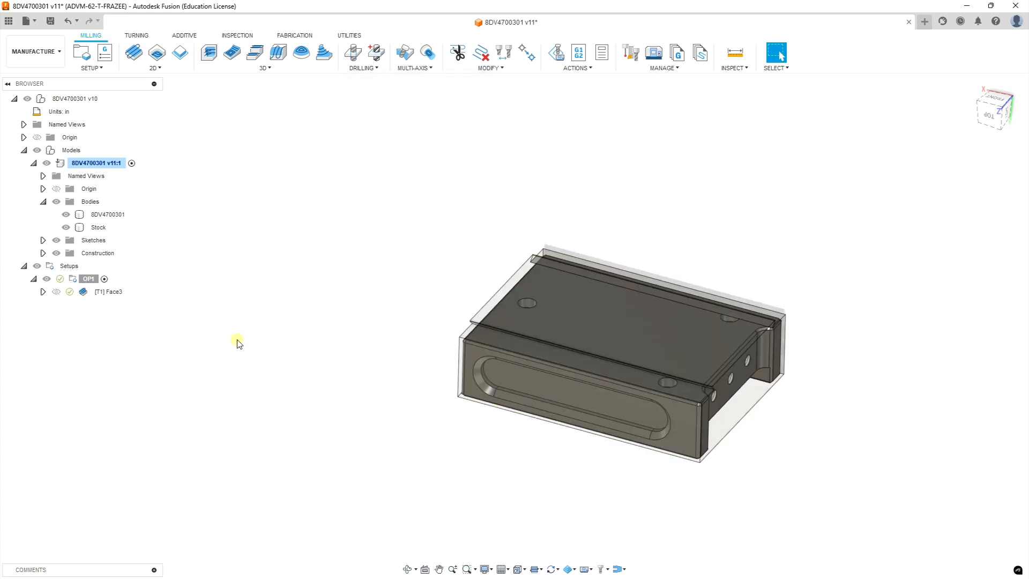
pyautogui.click(98, 227)
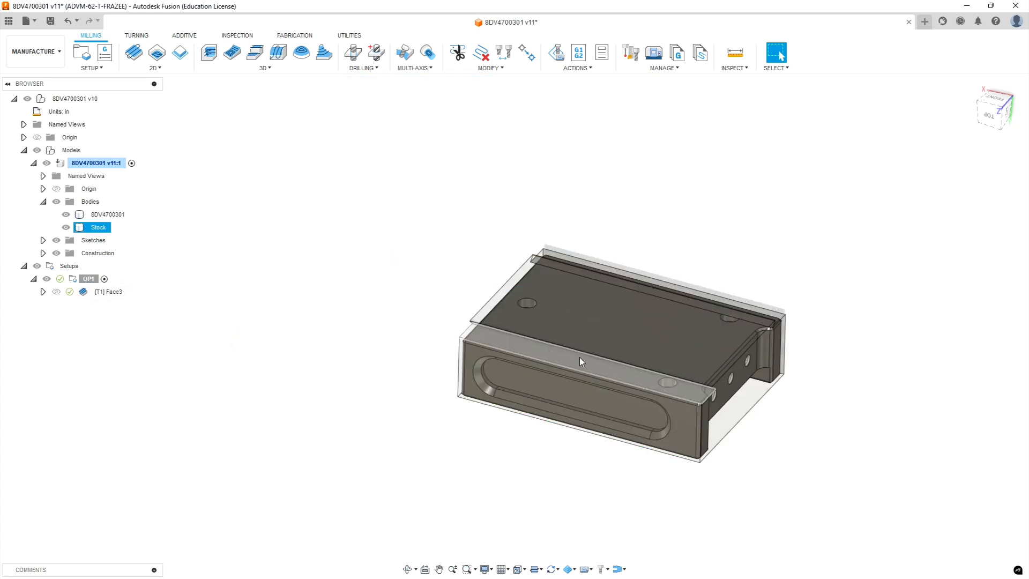
pyautogui.scroll(-1, 681, 359)
pyautogui.scroll(5, 684, 386)
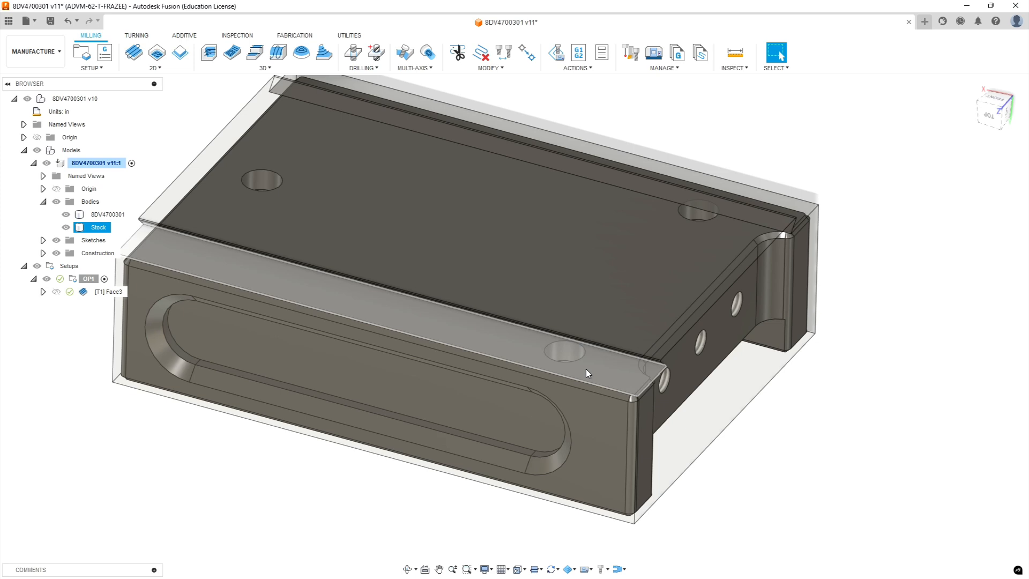
pyautogui.keyDown('shift'); pyautogui.moveTo(766, 411); pyautogui.dragTo(745, 409, button='middle'); pyautogui.keyUp('shift')
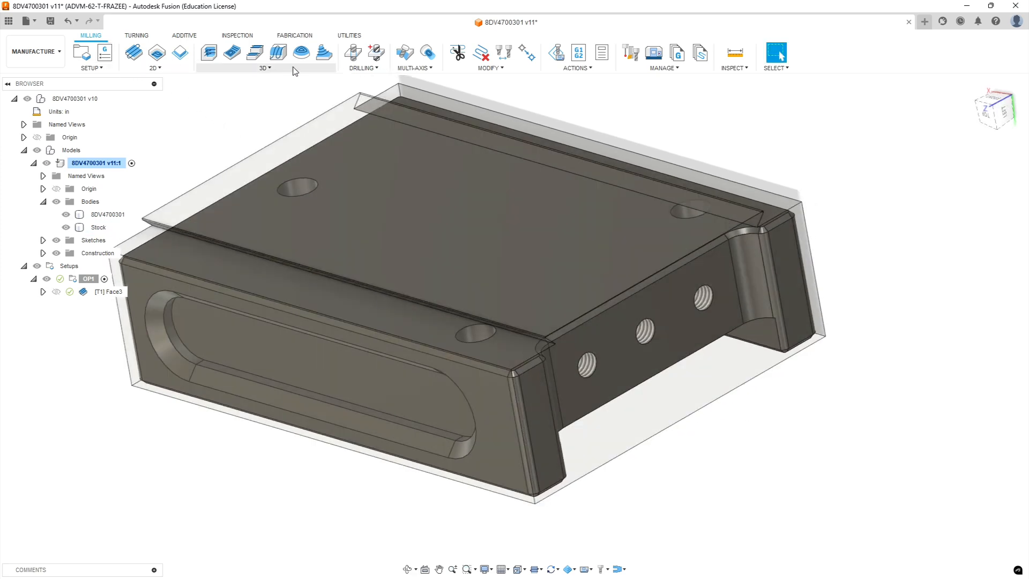
pyautogui.click(734, 53)
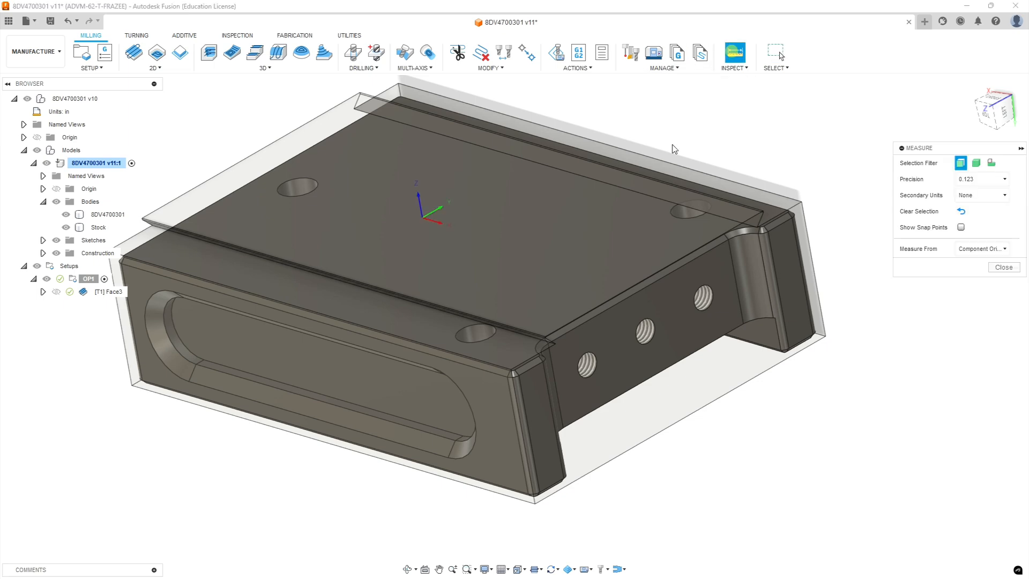
pyautogui.scroll(10, 498, 382)
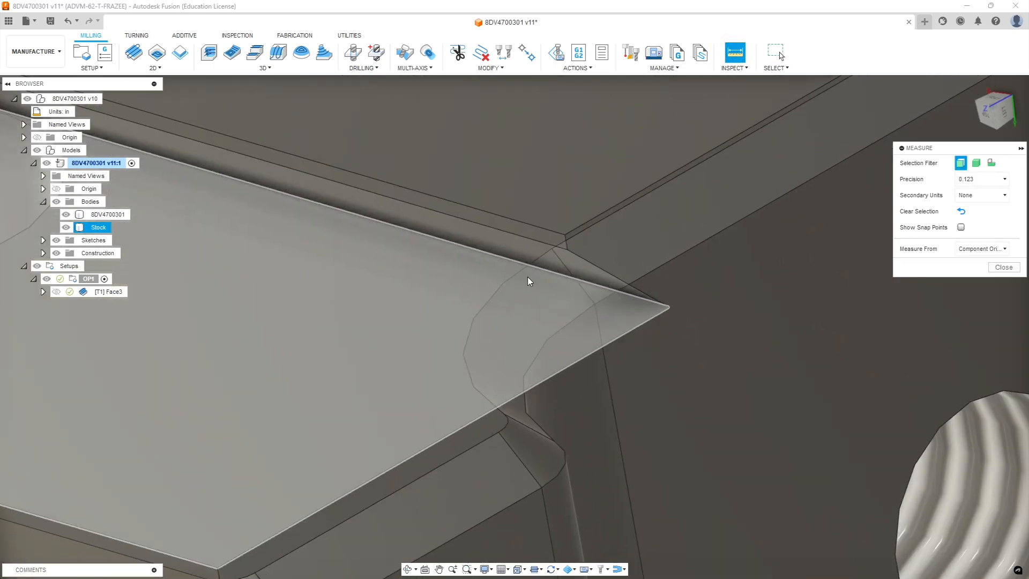
pyautogui.scroll(-5, 521, 294)
pyautogui.click(549, 234)
pyautogui.scroll(-3, 477, 282)
pyautogui.scroll(-3, 475, 290)
pyautogui.scroll(2, 367, 375)
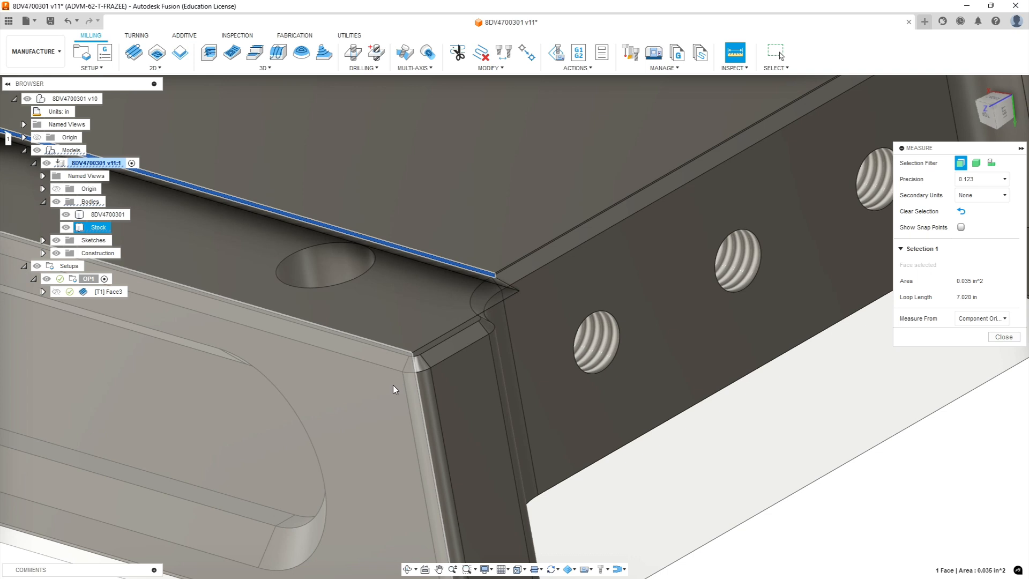
pyautogui.click(385, 391)
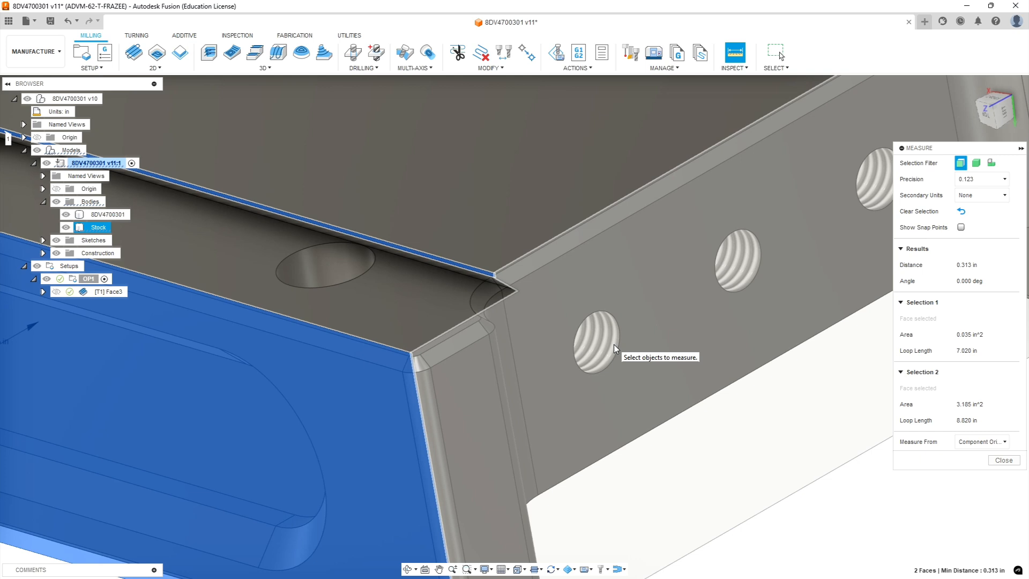
pyautogui.click(1004, 459)
# Create a 2D Contour operation in OP1 and choose the dovetail's long front upper edge as an open contour
pyautogui.scroll(-5, 625, 369)
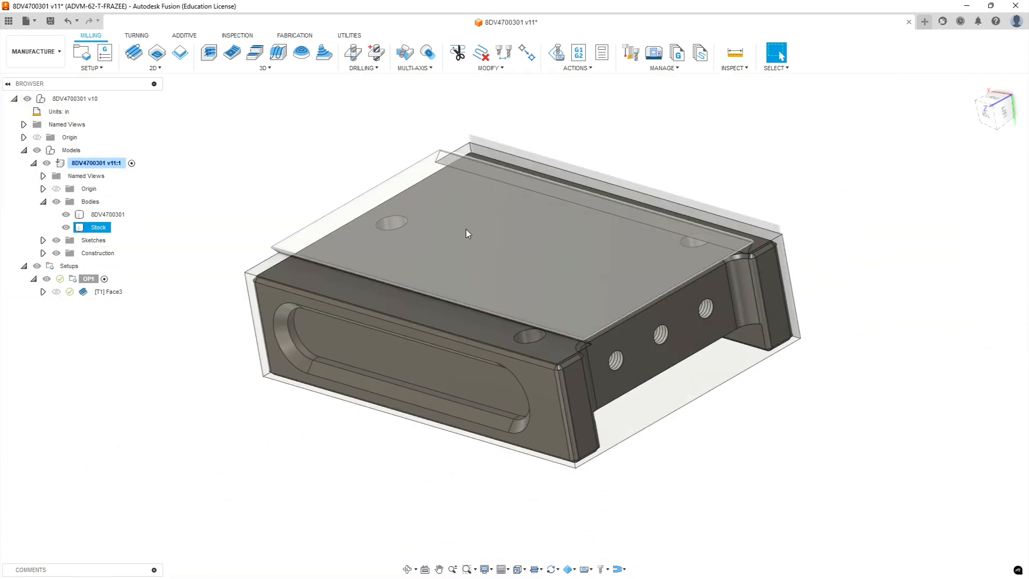
pyautogui.scroll(2, 472, 243)
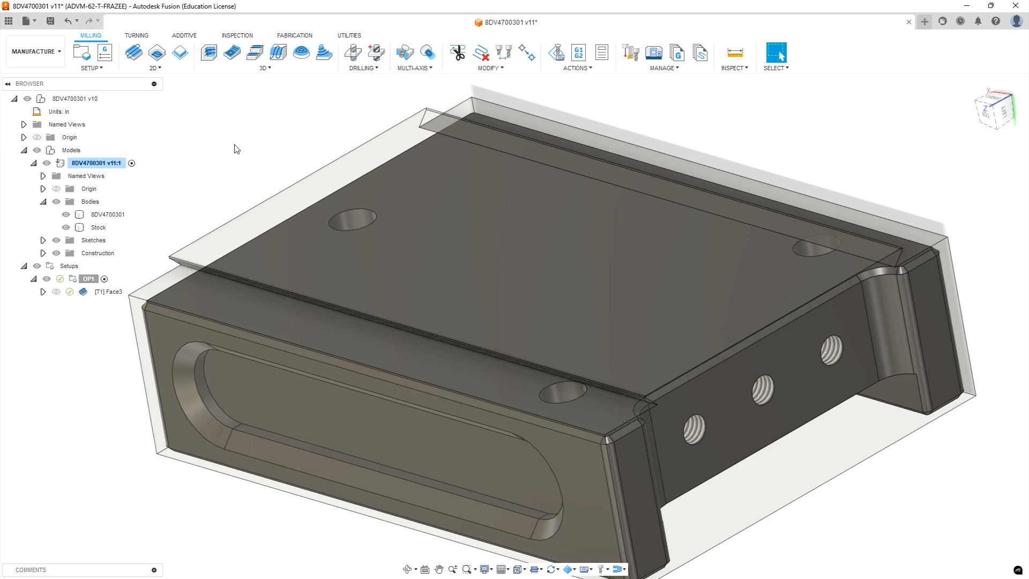
pyautogui.click(163, 67)
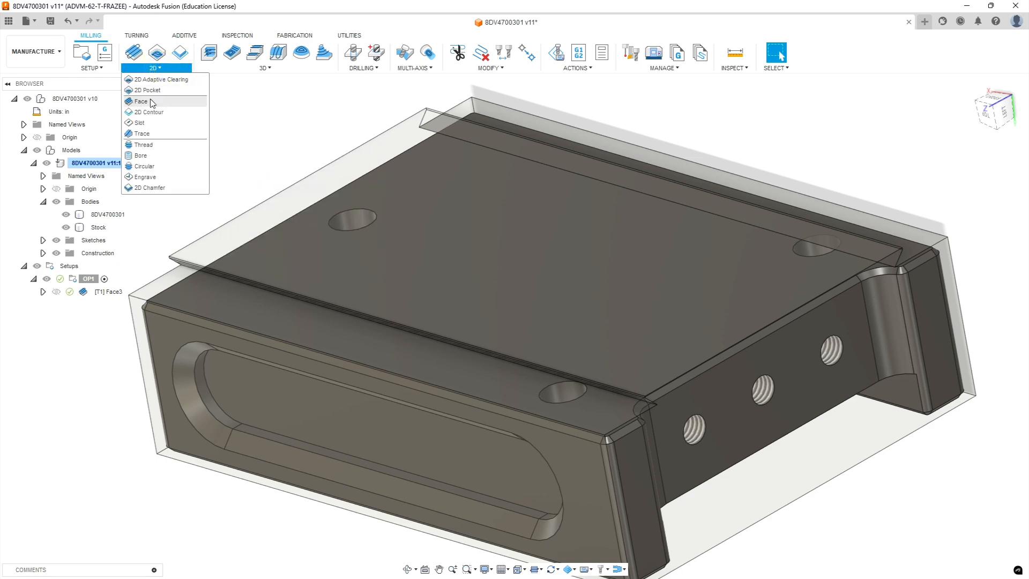
pyautogui.click(146, 112)
pyautogui.scroll(10, 460, 375)
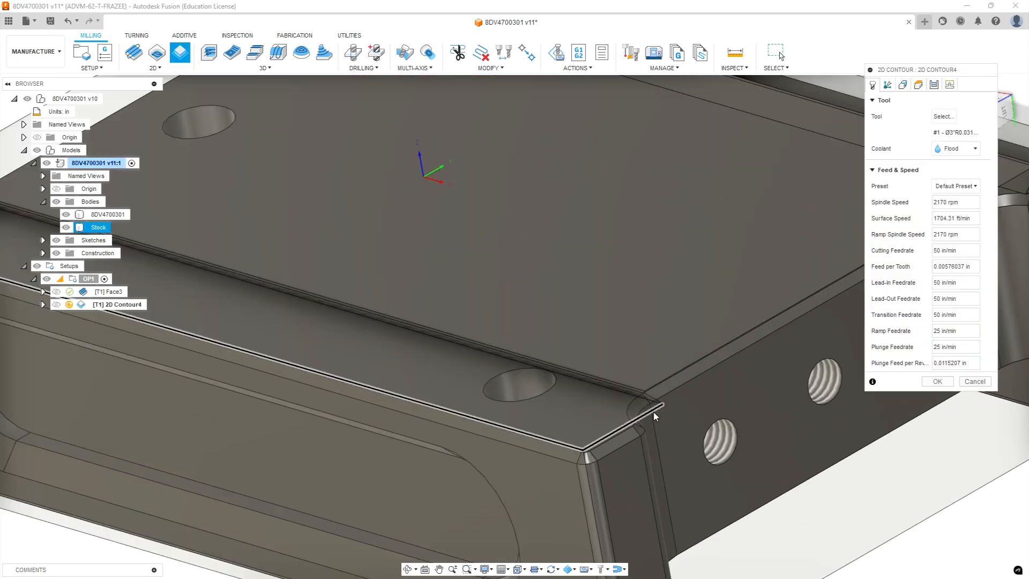
pyautogui.click(616, 354)
pyautogui.scroll(-10, 622, 359)
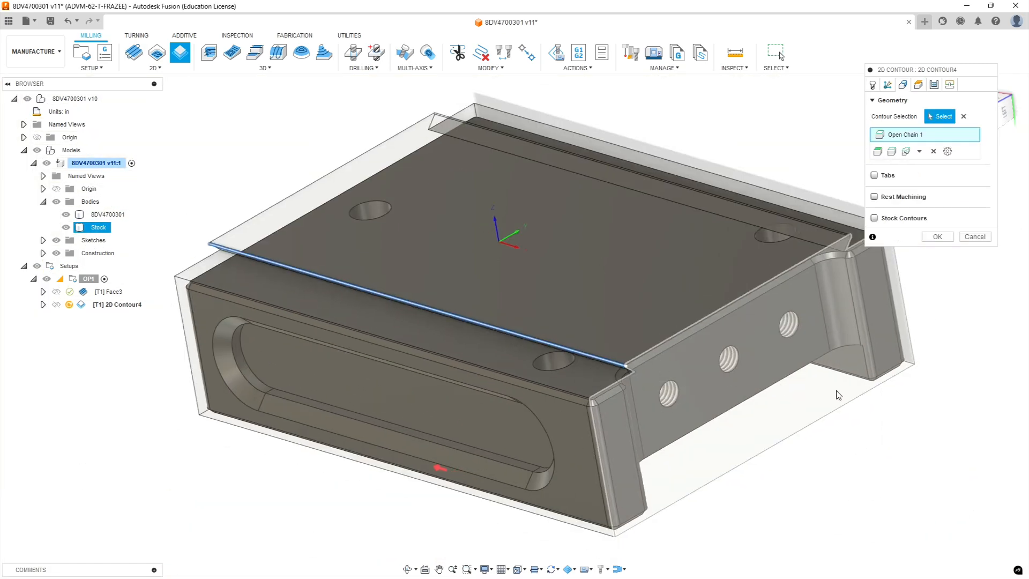
# Add the dovetail's matching long upper edge on the opposite side as a second open contour
pyautogui.keyDown('shift'); pyautogui.moveTo(839, 395); pyautogui.dragTo(569, 410, button='middle'); pyautogui.keyUp('shift')
pyautogui.scroll(5, 383, 375)
pyautogui.scroll(8, 384, 375)
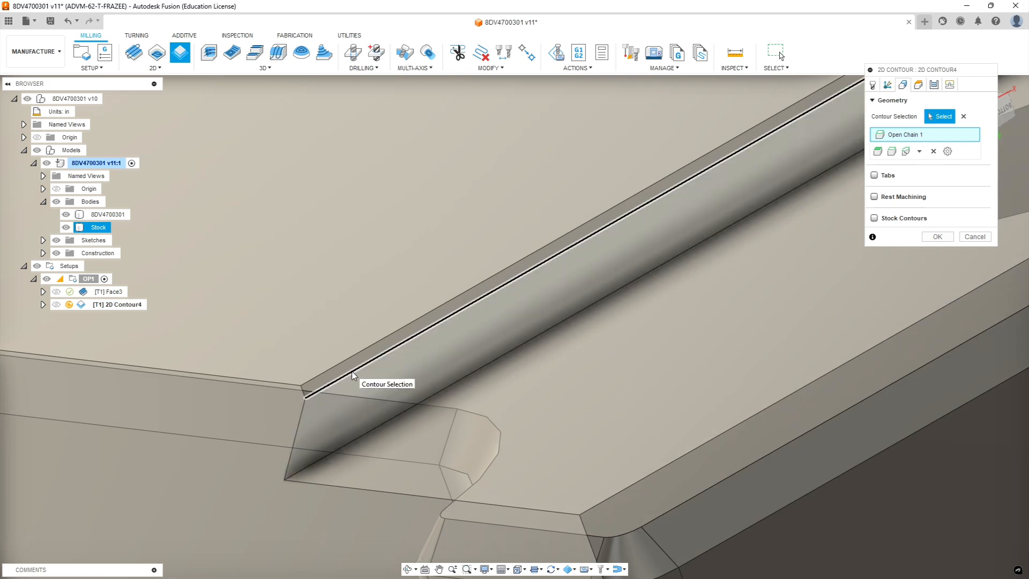
pyautogui.click(352, 371)
pyautogui.scroll(-8, 478, 391)
pyautogui.keyDown('shift'); pyautogui.moveTo(478, 390); pyautogui.dragTo(505, 365, button='middle'); pyautogui.keyUp('shift')
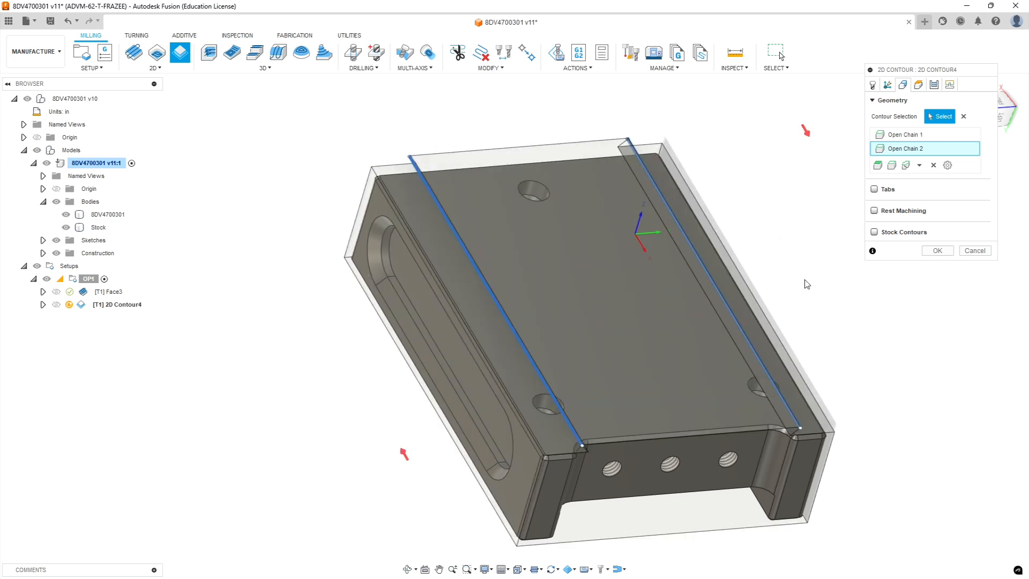
# Assign tool 3, the 3/8" flat end mill from the Sierra_VF1_aluminum library, to the 2D Contour operation
pyautogui.click(872, 84)
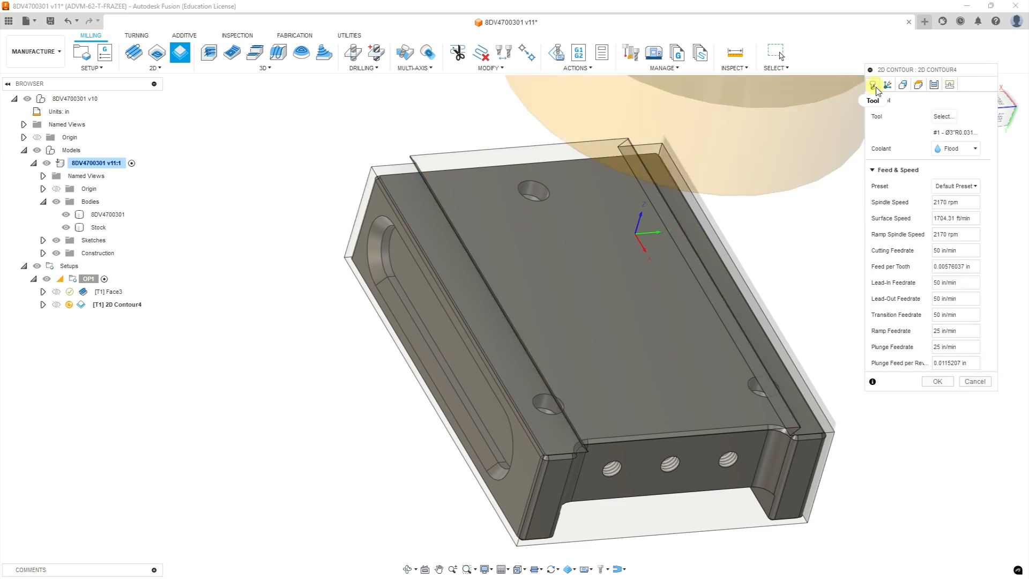
pyautogui.click(942, 117)
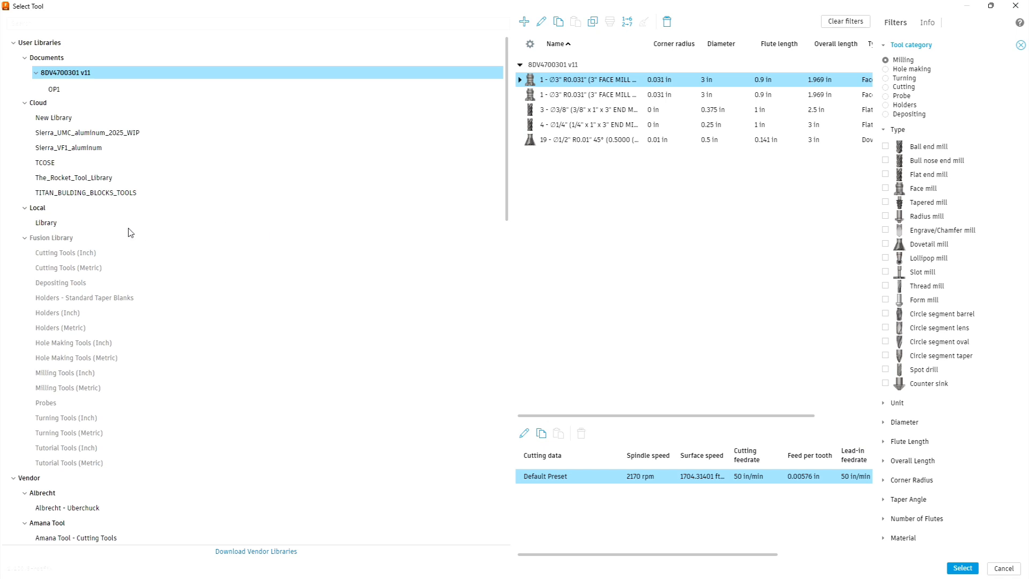
pyautogui.click(67, 150)
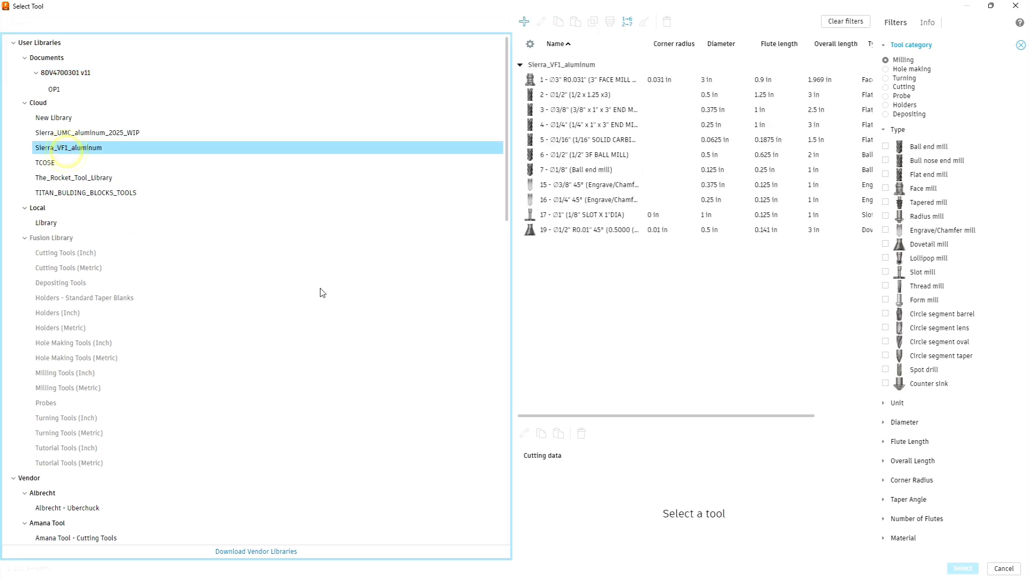
pyautogui.click(588, 110)
pyautogui.click(962, 568)
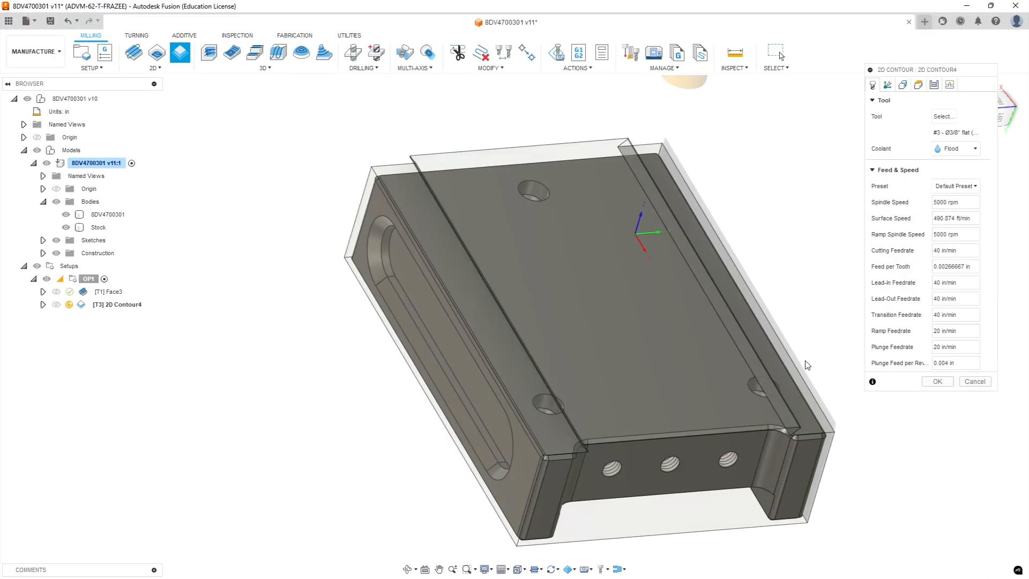
# Exclude the stock top from the contour's retract and top heights, and reference the top height to the model top
pyautogui.keyDown('shift'); pyautogui.moveTo(708, 346); pyautogui.dragTo(733, 368, button='middle'); pyautogui.keyUp('shift')
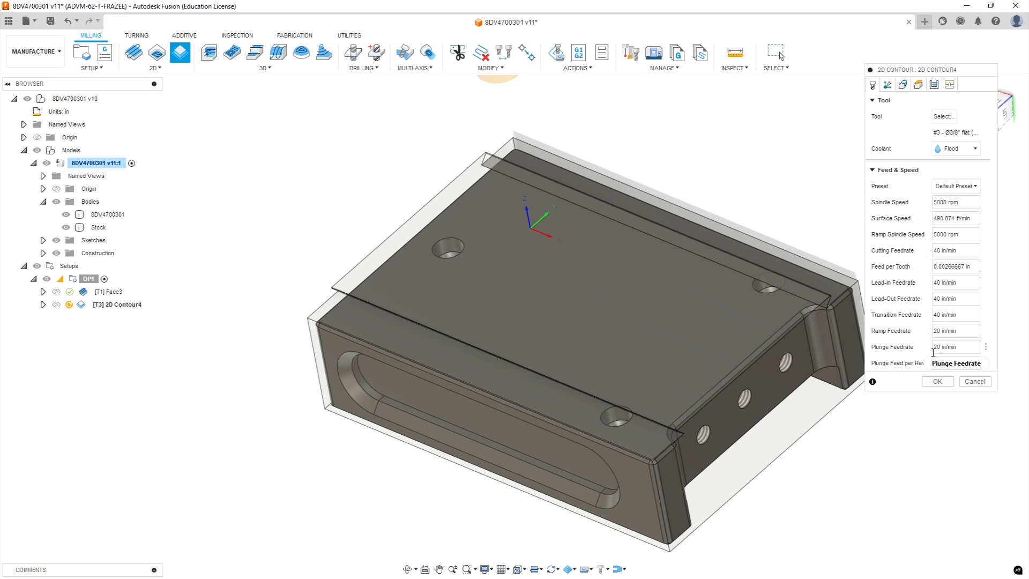
pyautogui.click(887, 85)
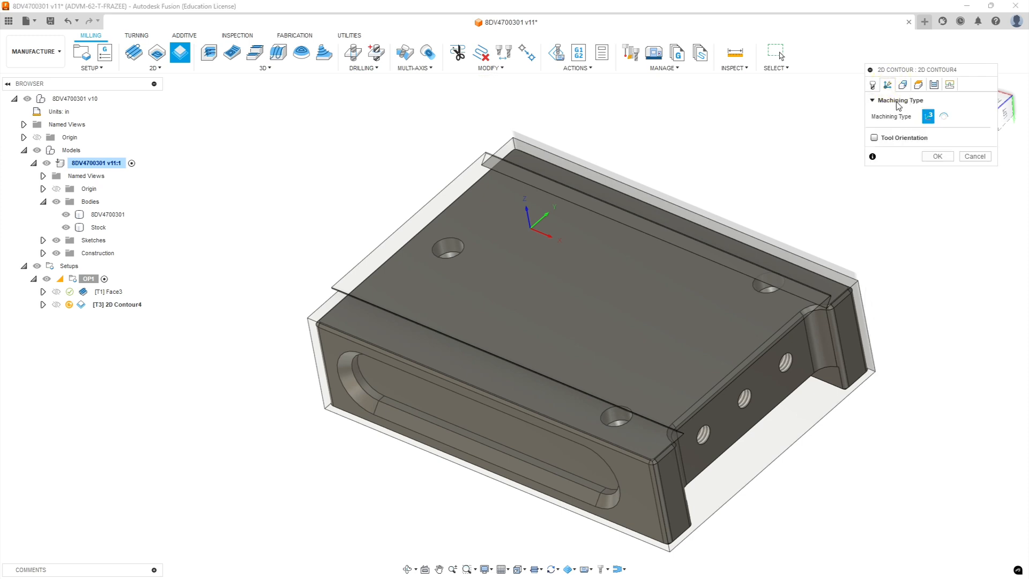
pyautogui.click(903, 85)
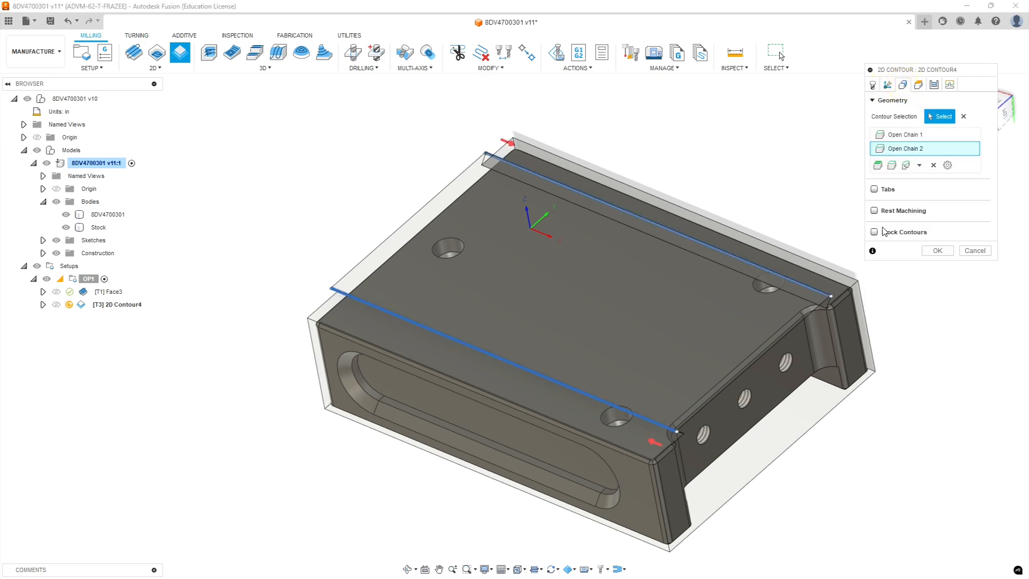
pyautogui.keyDown('shift'); pyautogui.moveTo(679, 271); pyautogui.dragTo(706, 269, button='middle'); pyautogui.keyUp('shift')
pyautogui.click(918, 84)
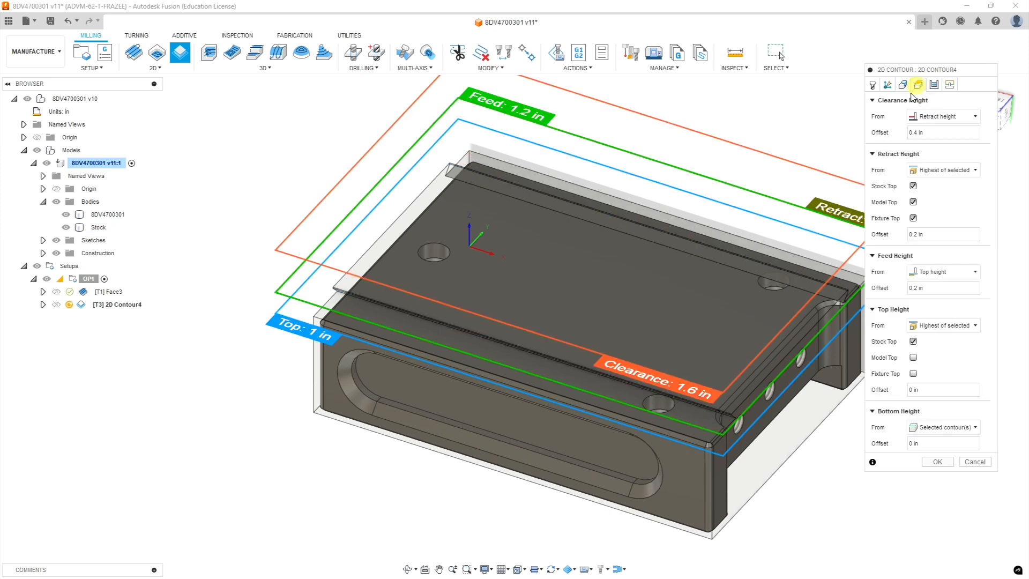
pyautogui.click(913, 186)
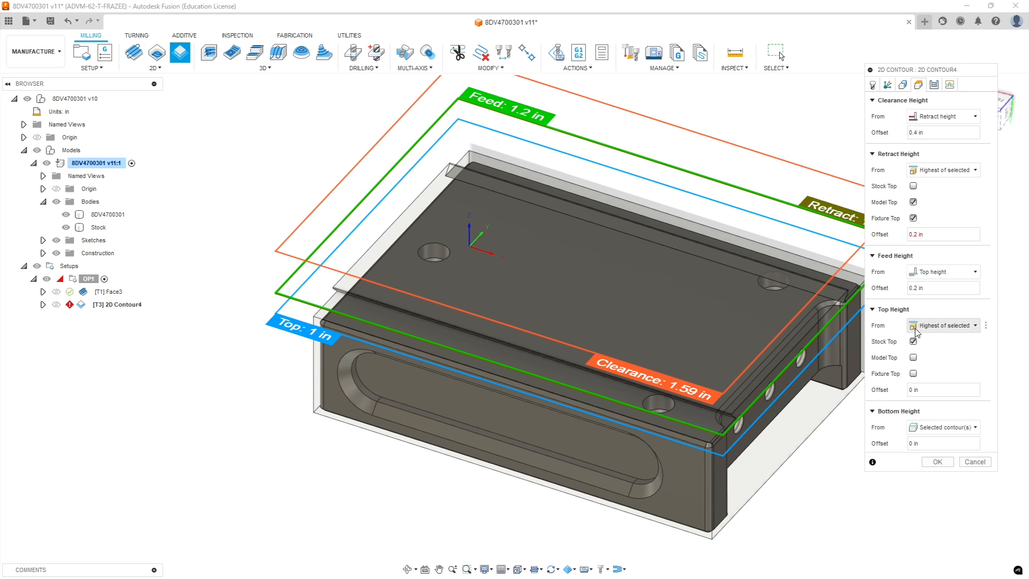
pyautogui.click(913, 342)
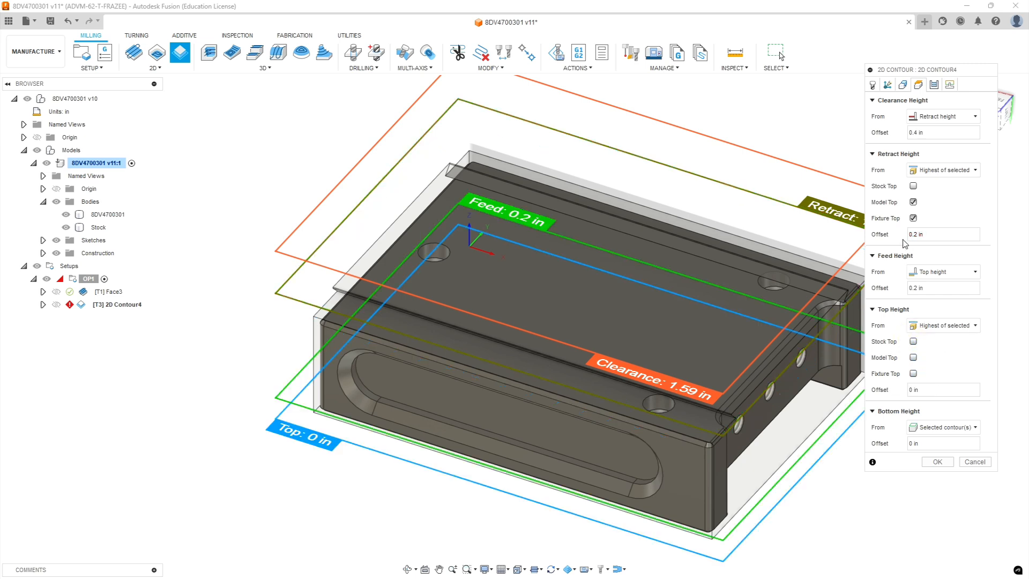
pyautogui.click(914, 357)
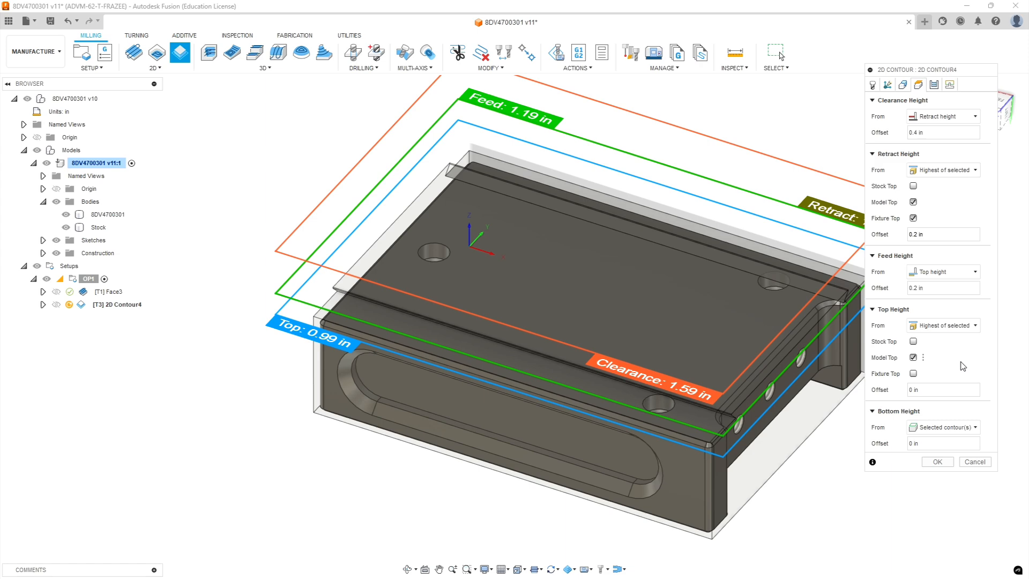
# Set the contour's bottom height from a selection, using the flat stock ledge beside the front dovetail flank
pyautogui.keyDown('shift'); pyautogui.moveTo(646, 355); pyautogui.dragTo(634, 328, button='middle'); pyautogui.keyUp('shift')
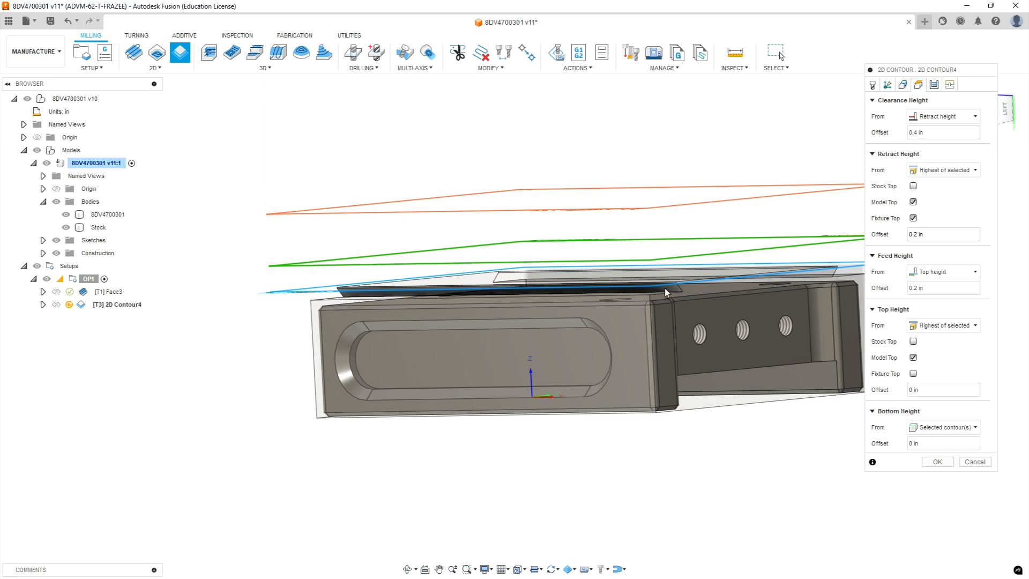
pyautogui.scroll(8, 665, 288)
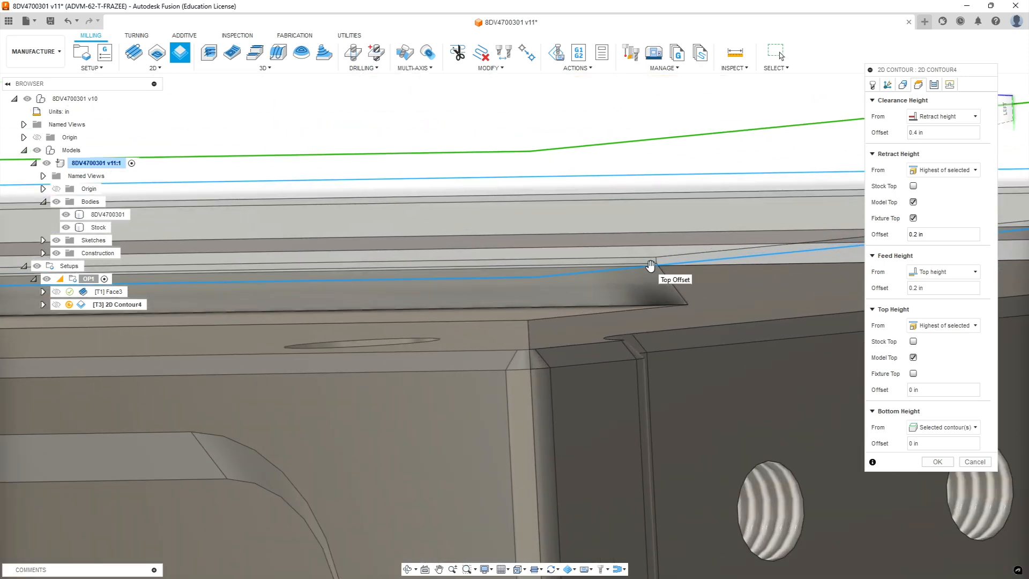
pyautogui.scroll(-5, 653, 273)
pyautogui.keyDown('shift'); pyautogui.moveTo(744, 321); pyautogui.dragTo(833, 348, button='middle'); pyautogui.keyUp('shift')
pyautogui.click(950, 426)
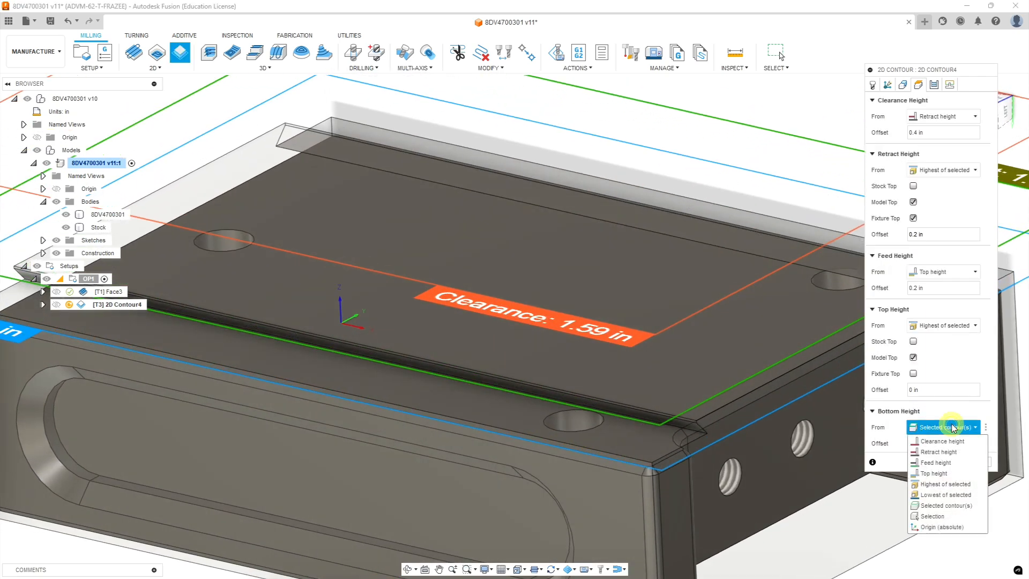
pyautogui.click(942, 518)
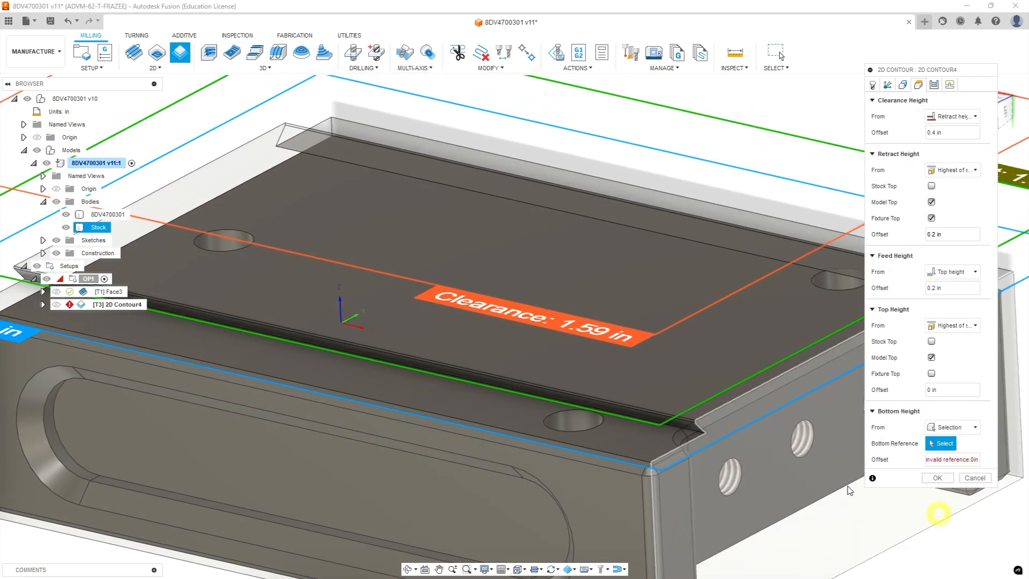
pyautogui.click(654, 446)
pyautogui.keyDown('shift'); pyautogui.moveTo(708, 436); pyautogui.dragTo(672, 423, button='middle'); pyautogui.keyUp('shift')
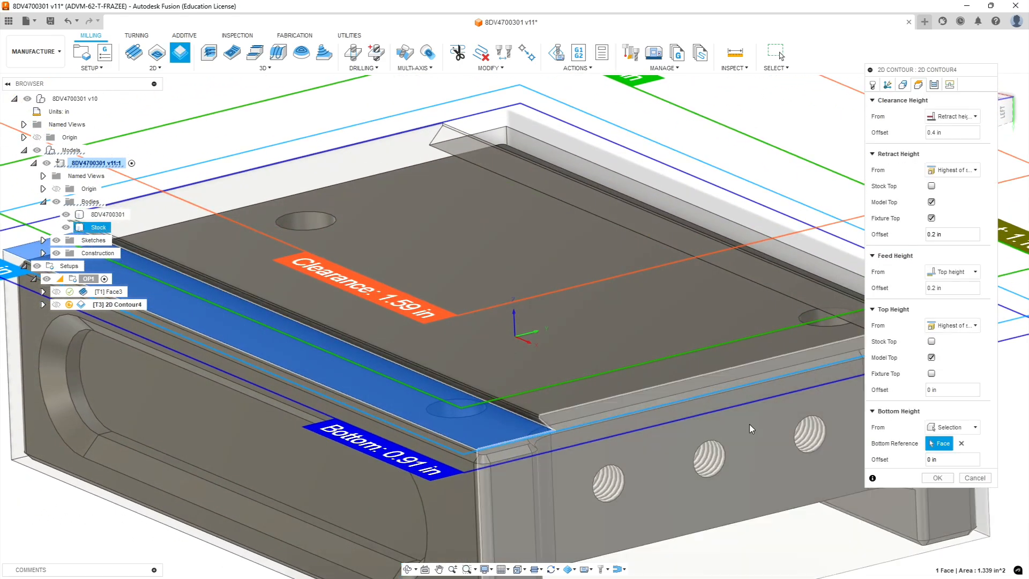
# Set the 2D contour's compensation type to Wear in its pass settings
pyautogui.click(933, 84)
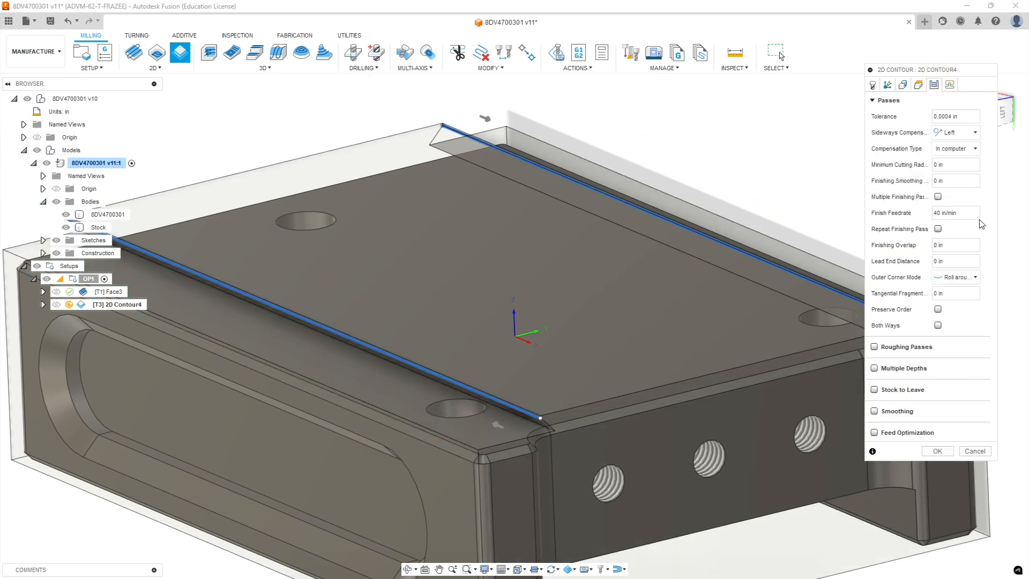
pyautogui.click(959, 148)
pyautogui.click(961, 184)
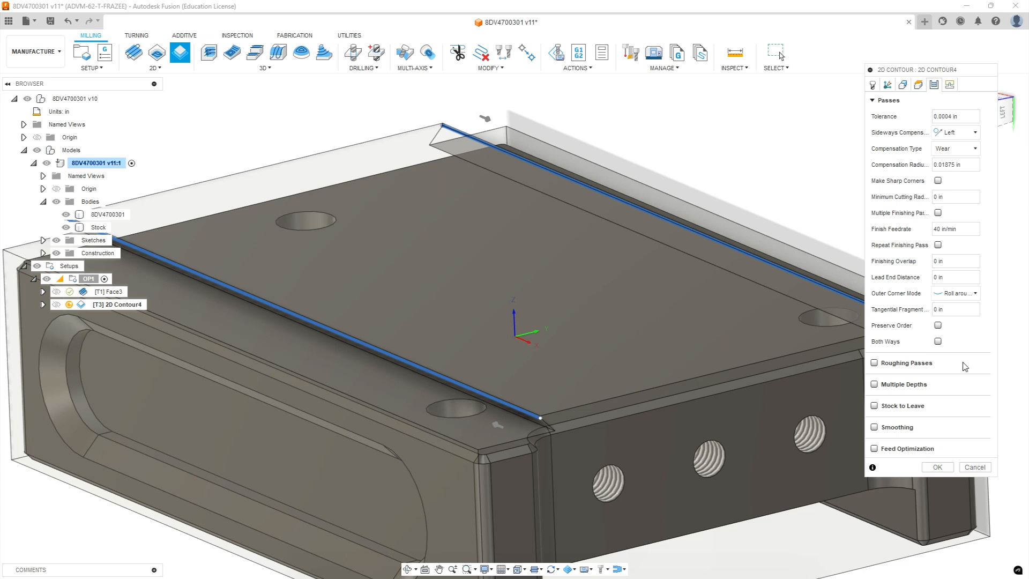
# Enable roughing passes and set the maximum stepover to 0.3 in, working out 0.375 × 0.8 in Calculator
pyautogui.click(874, 363)
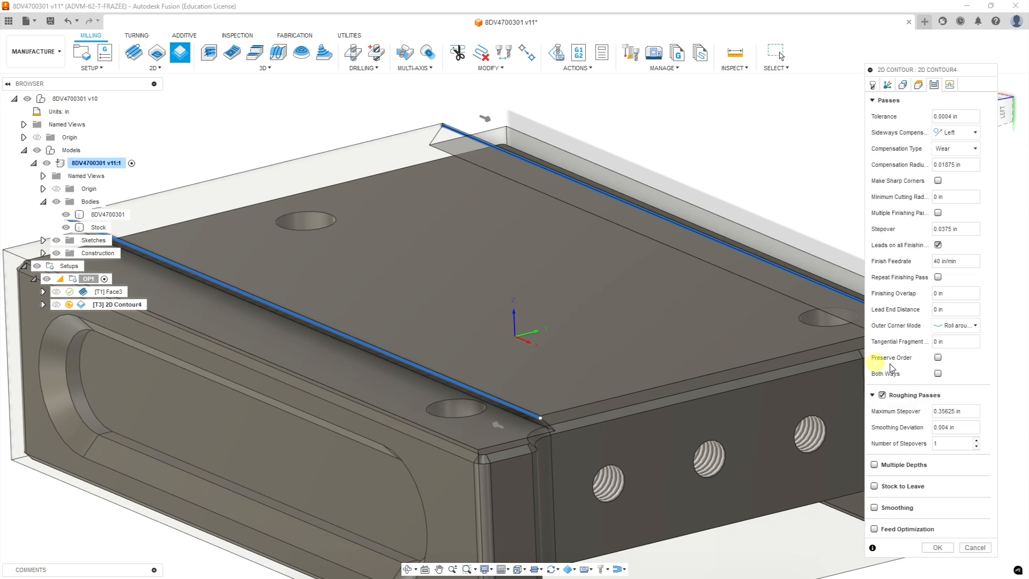
pyautogui.click(968, 411)
pyautogui.hotkey('alt', 'Tab')
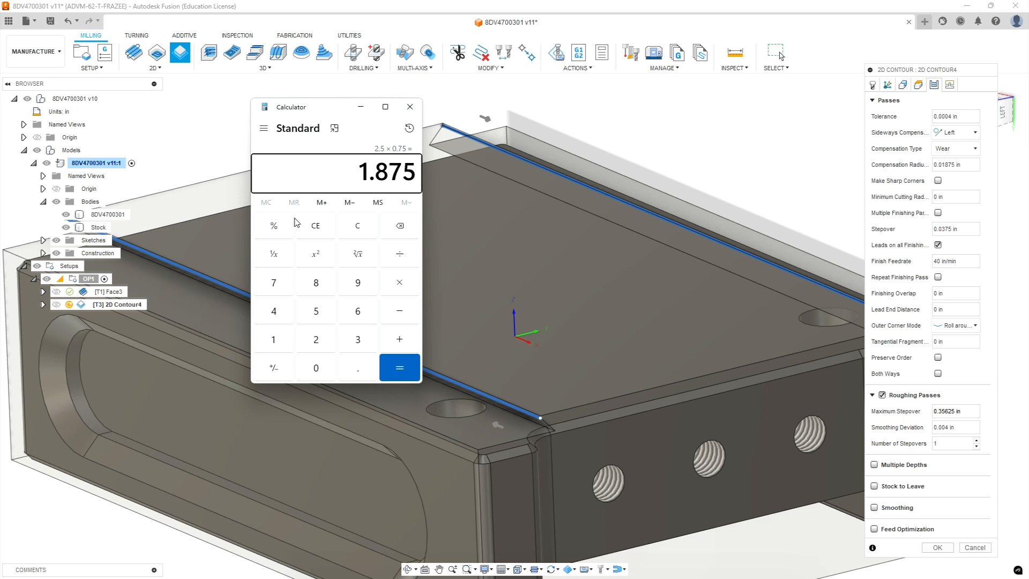
pyautogui.click(315, 225)
pyautogui.write('.')
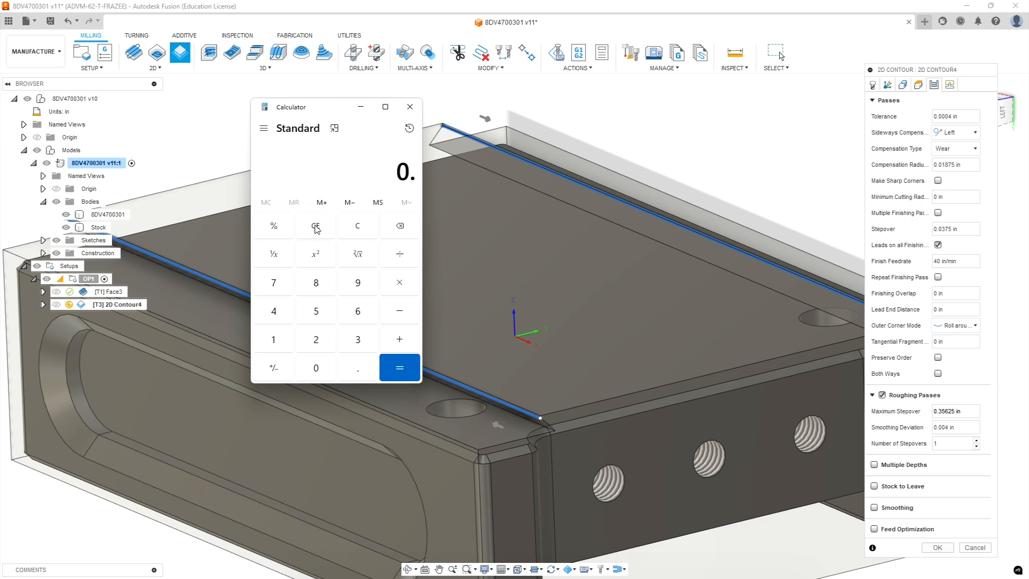
pyautogui.write('375*.8')
pyautogui.press('Return')
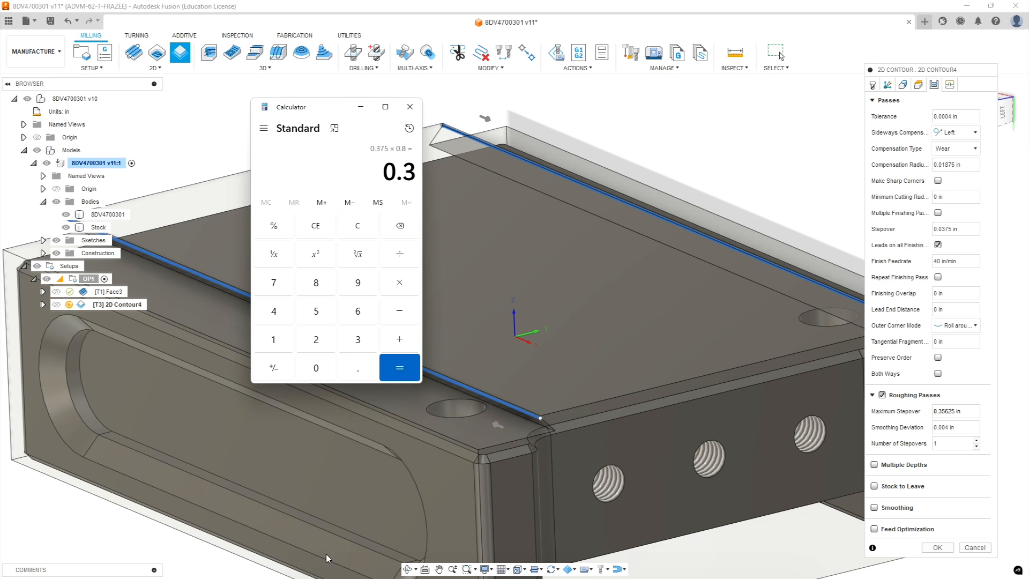
pyautogui.click(960, 411)
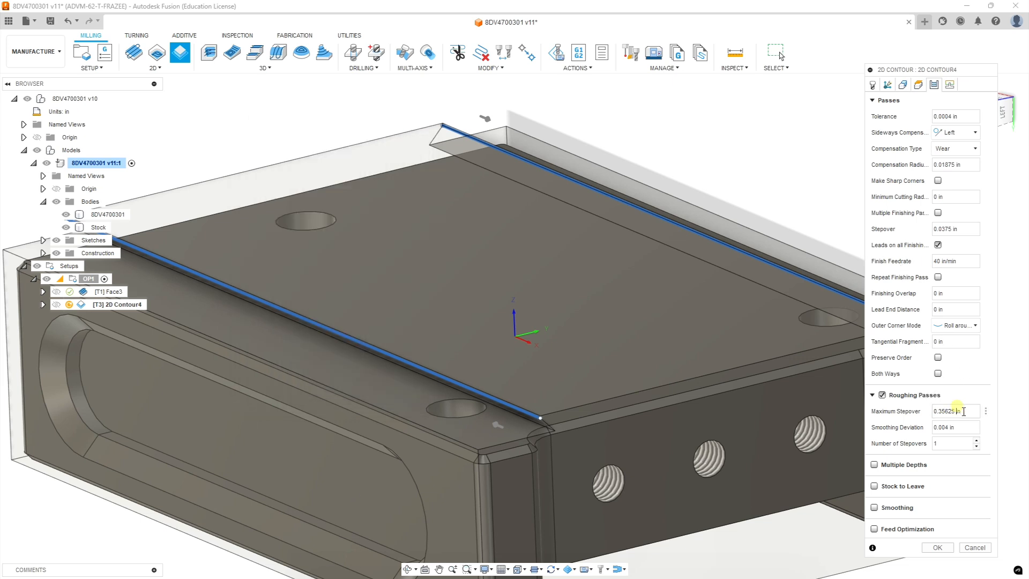
pyautogui.write('.3')
# Set the contour's finishing stepover to 0.01 in
pyautogui.click(963, 229)
pyautogui.write('.01')
pyautogui.press('Tab')
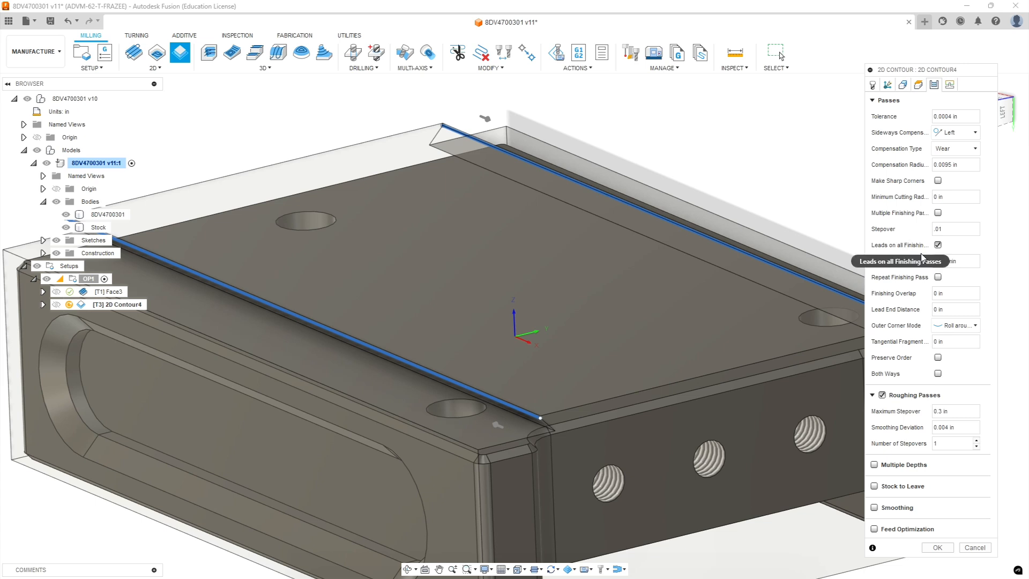
# Enable multiple depths with a maximum roughing stepdown of 0.375 in and turn on even stepdowns
pyautogui.click(875, 465)
pyautogui.click(960, 480)
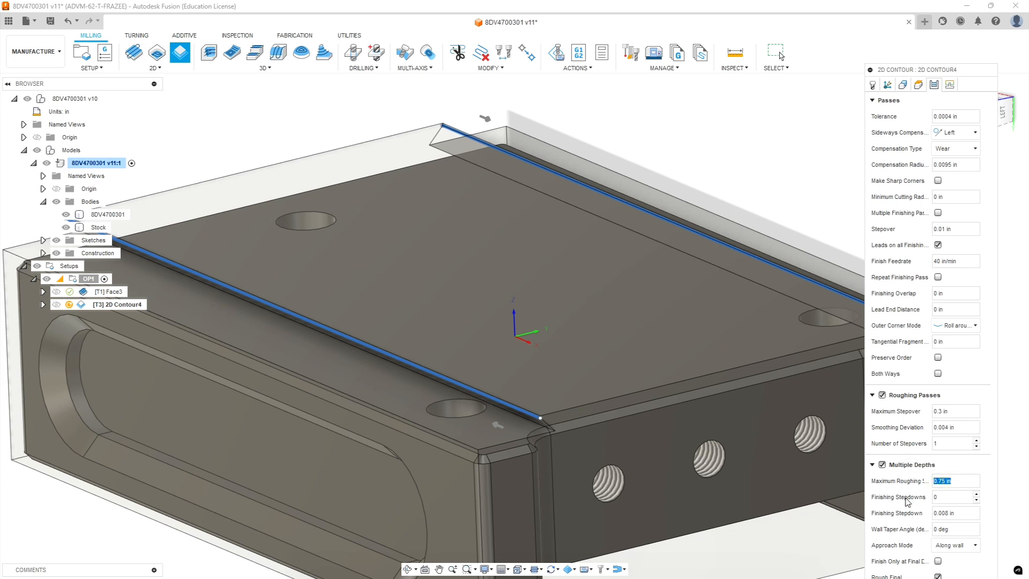
pyautogui.write('.375')
pyautogui.moveTo(951, 513)
pyautogui.click(872, 395)
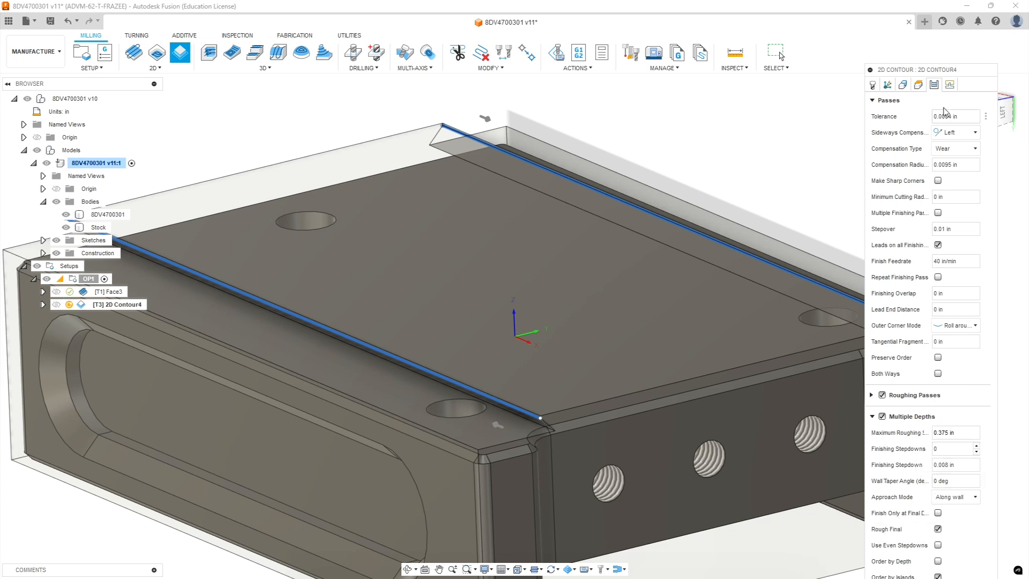
pyautogui.moveTo(973, 72); pyautogui.dragTo(888, 11)
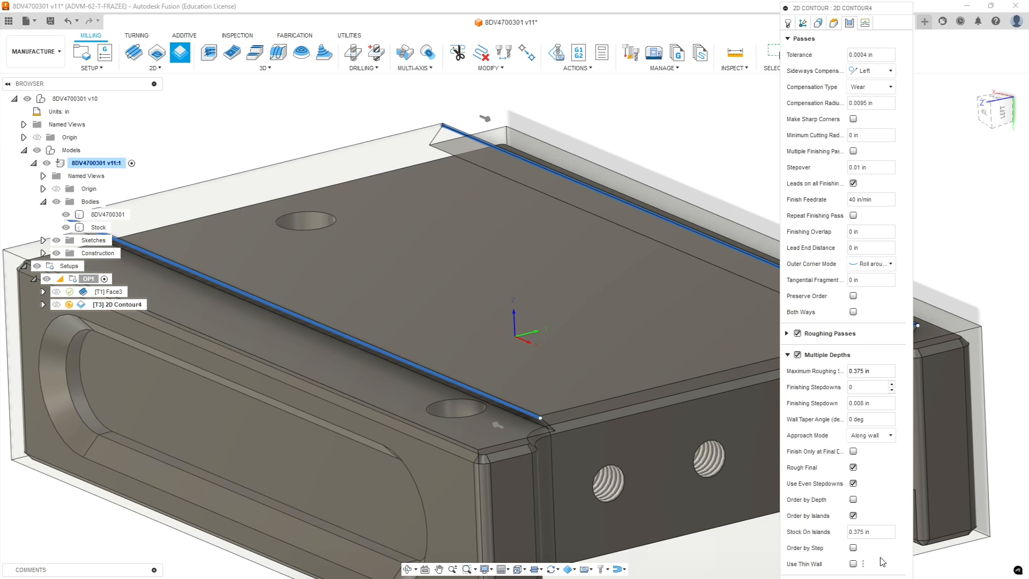
# Set the number of finishing stepdowns to 1 for the contour's multiple depths
pyautogui.click(812, 334)
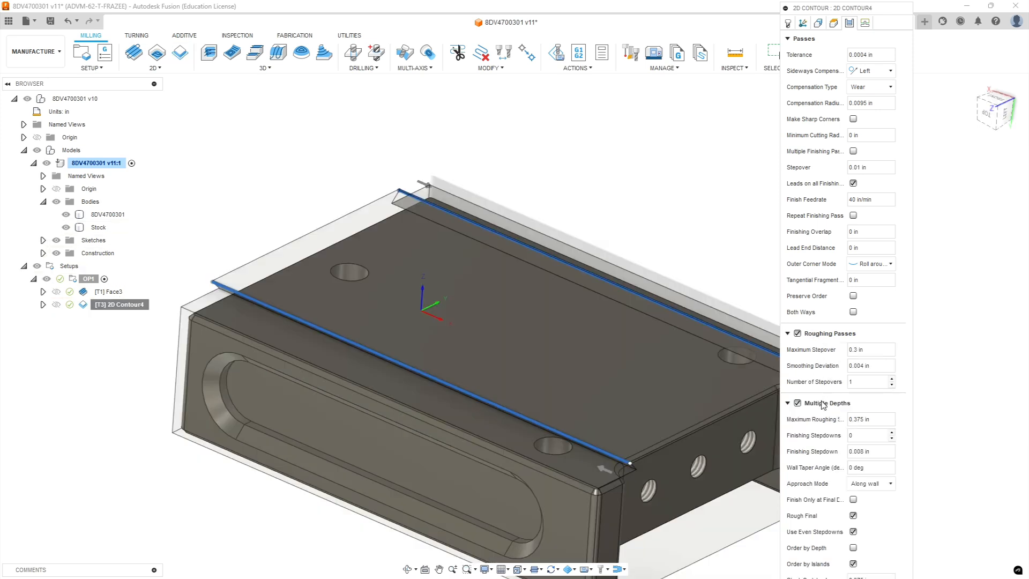
pyautogui.click(866, 434)
pyautogui.click(788, 334)
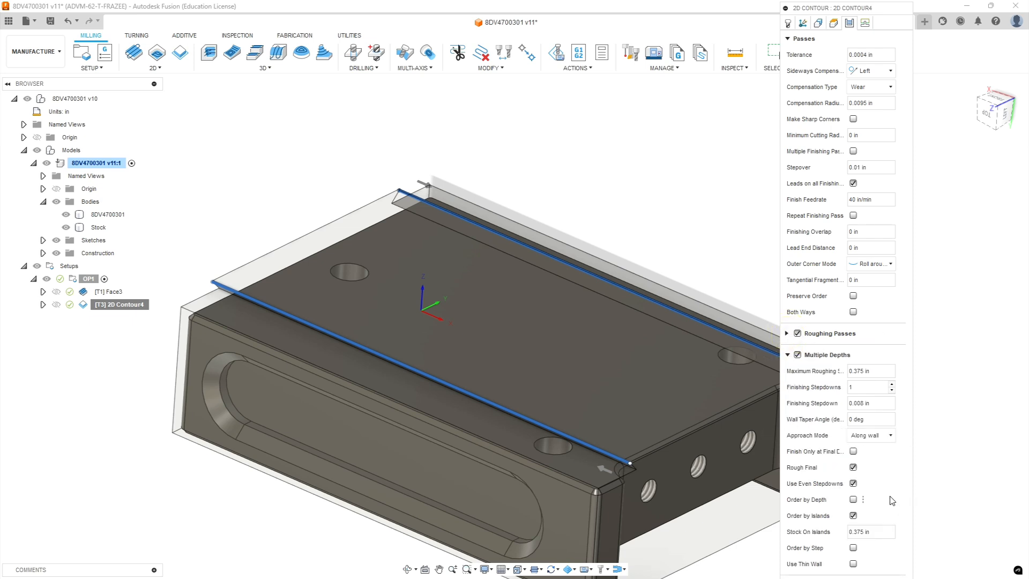
pyautogui.click(786, 355)
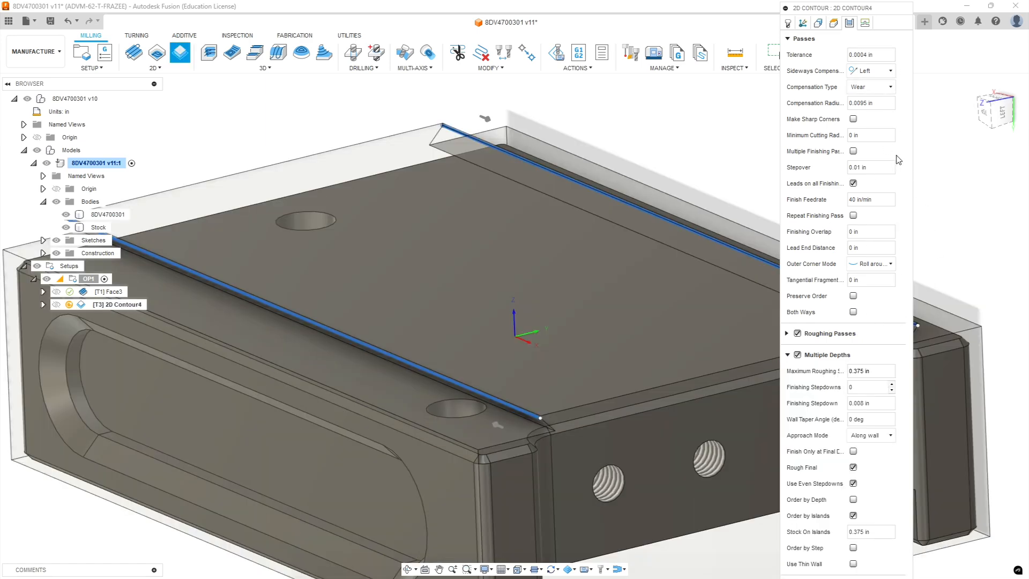
# Turn on Keep Tool Down for the contour's linking moves and set the lead-in sweep angle to 0 deg
pyautogui.click(864, 23)
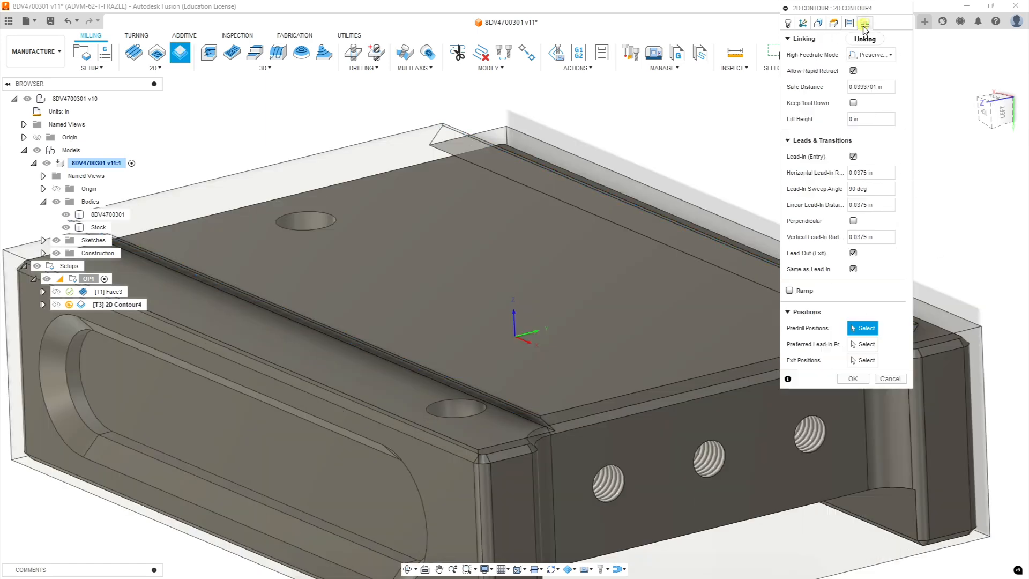
pyautogui.click(853, 103)
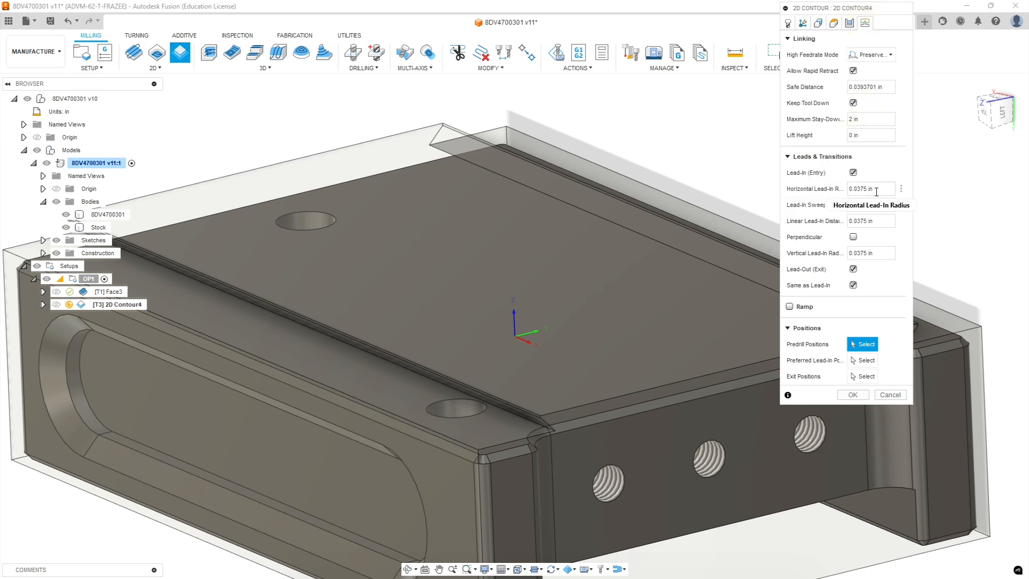
pyautogui.click(855, 209)
pyautogui.write('0')
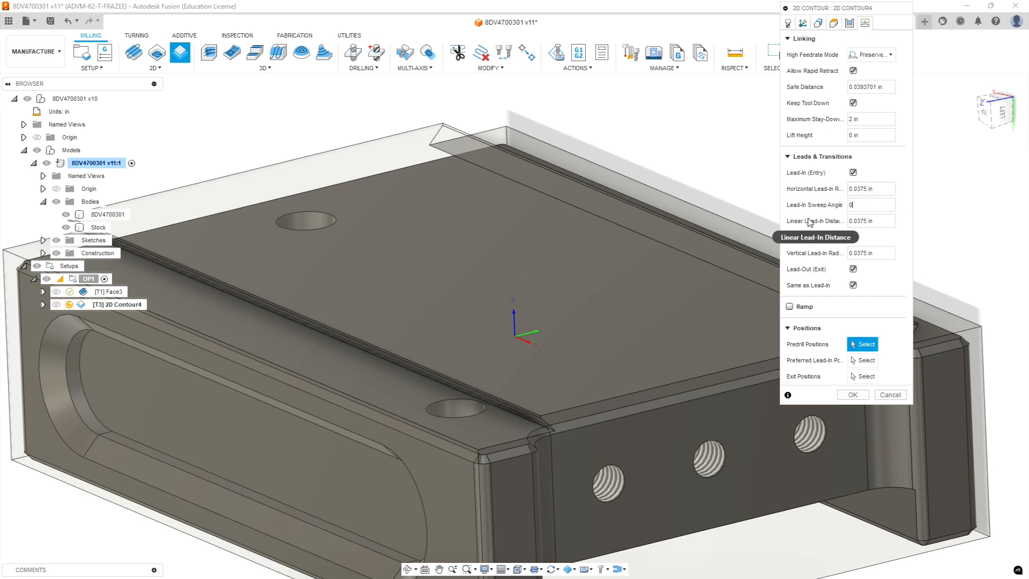
# Set the linear lead-in distance to 0.188 in and the vertical lead-in radius to 0, and generate the toolpath
pyautogui.click(887, 221)
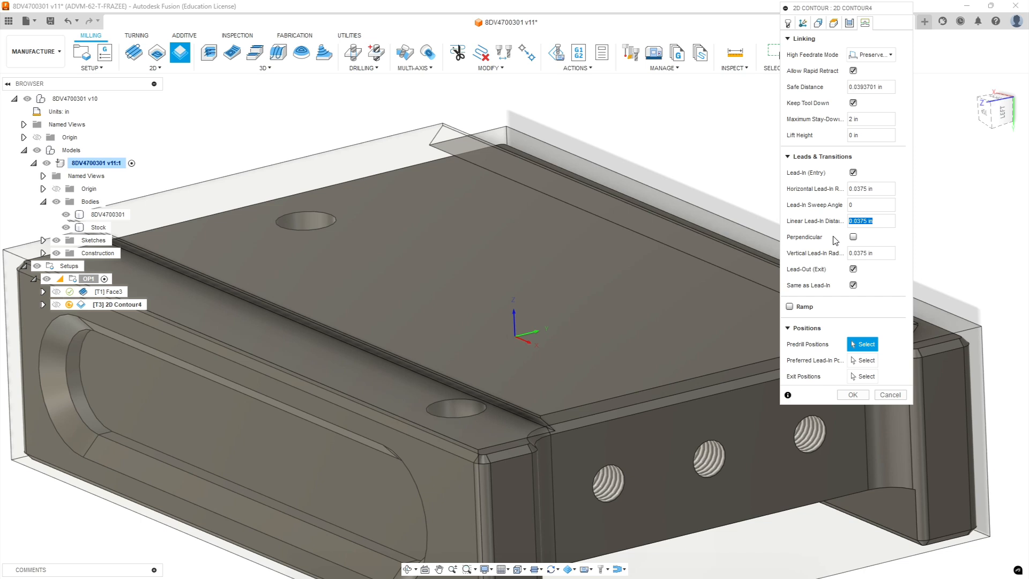
pyautogui.write('.188')
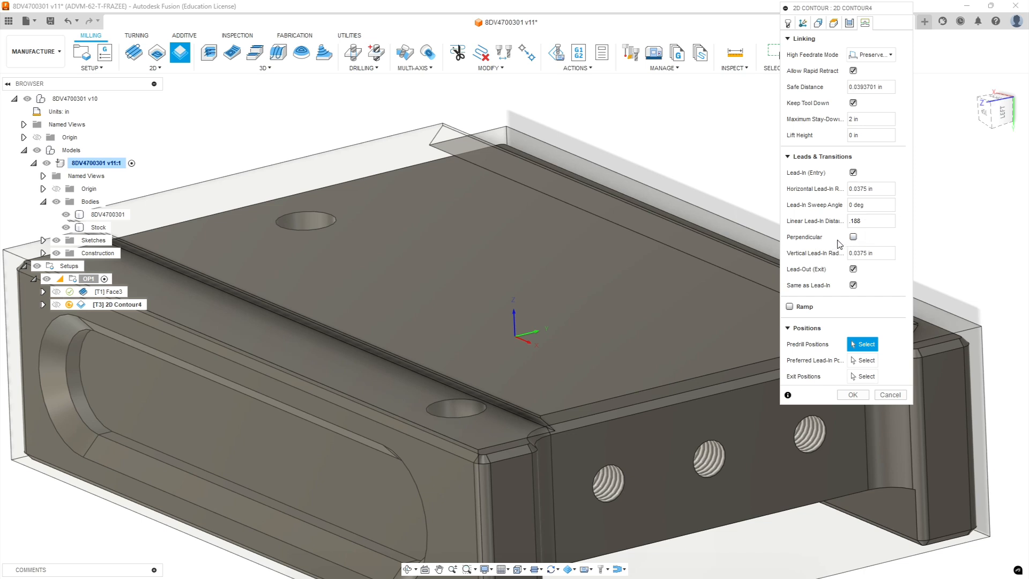
pyautogui.click(874, 253)
pyautogui.write('0')
pyautogui.click(854, 395)
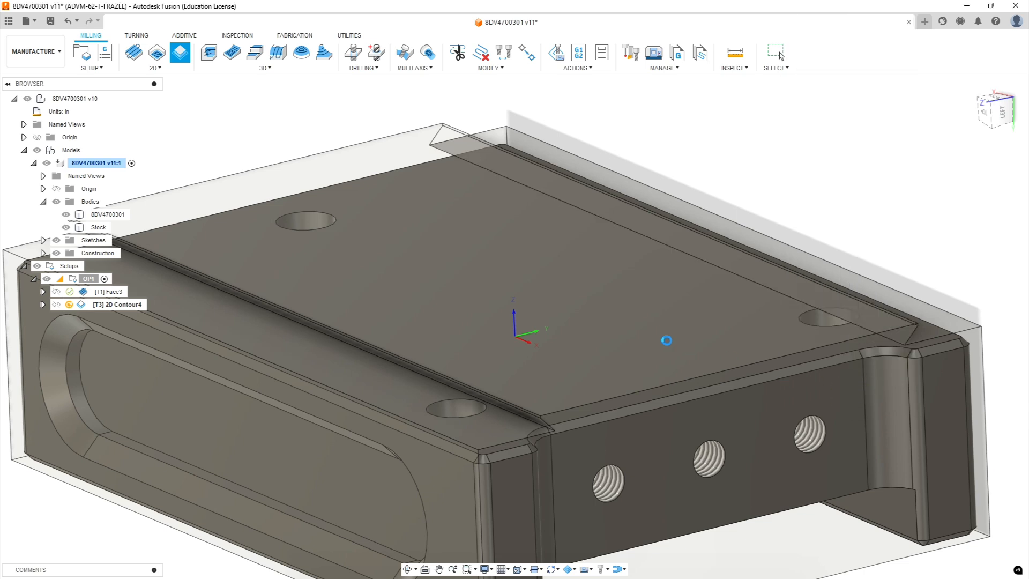
# Examine the contour toolpath's lead moves where they pass the end of the stock's front ledge
pyautogui.scroll(10, 615, 483)
pyautogui.scroll(4, 609, 477)
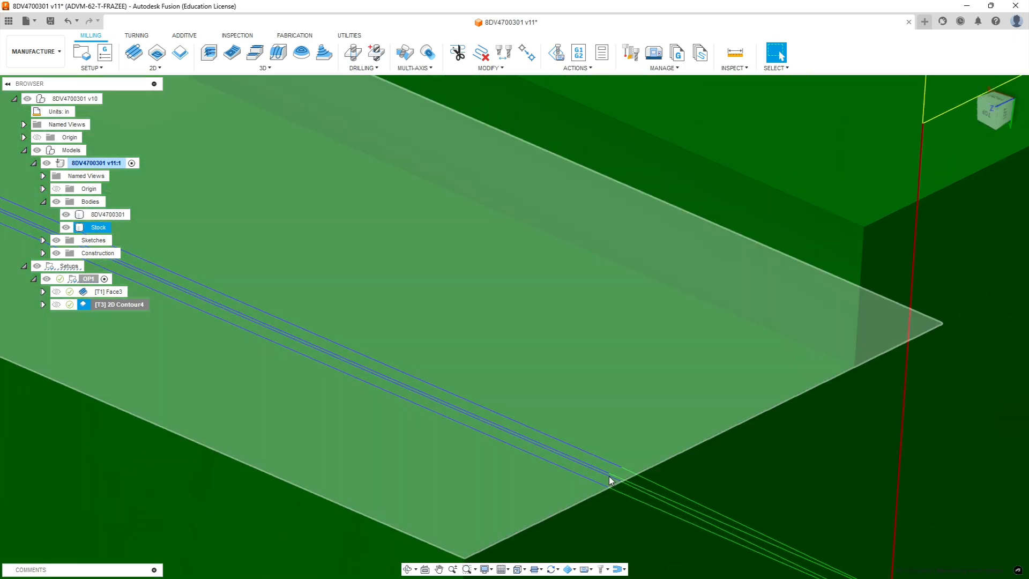
pyautogui.keyDown('shift'); pyautogui.moveTo(677, 390); pyautogui.dragTo(657, 382, button='middle'); pyautogui.keyUp('shift')
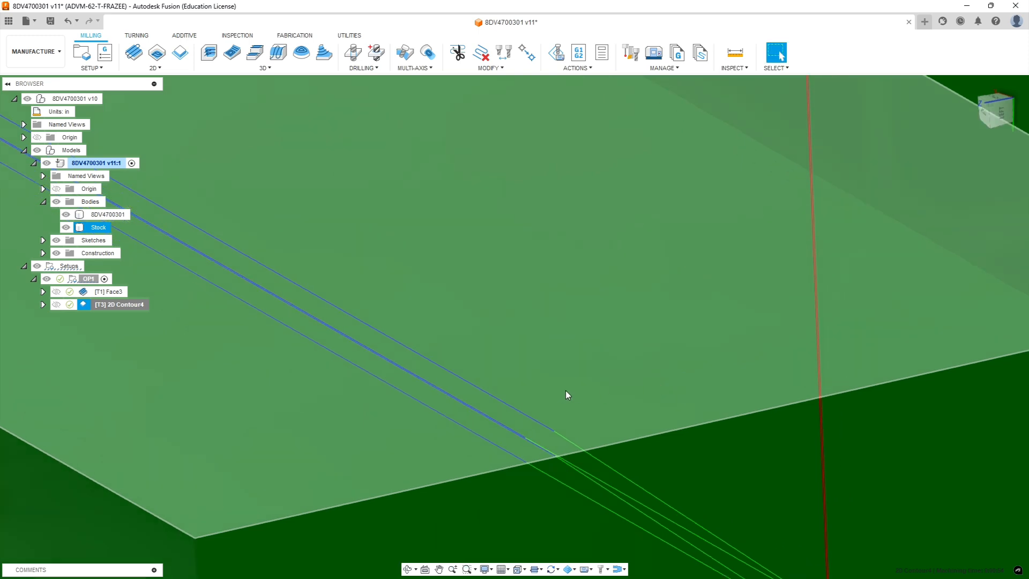
pyautogui.scroll(-8, 565, 391)
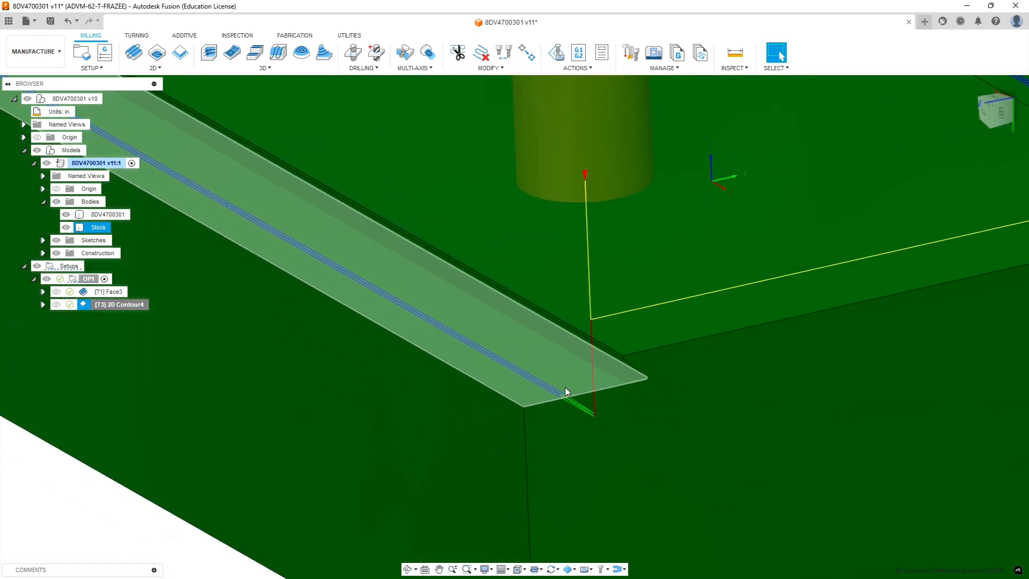
pyautogui.scroll(-10, 565, 387)
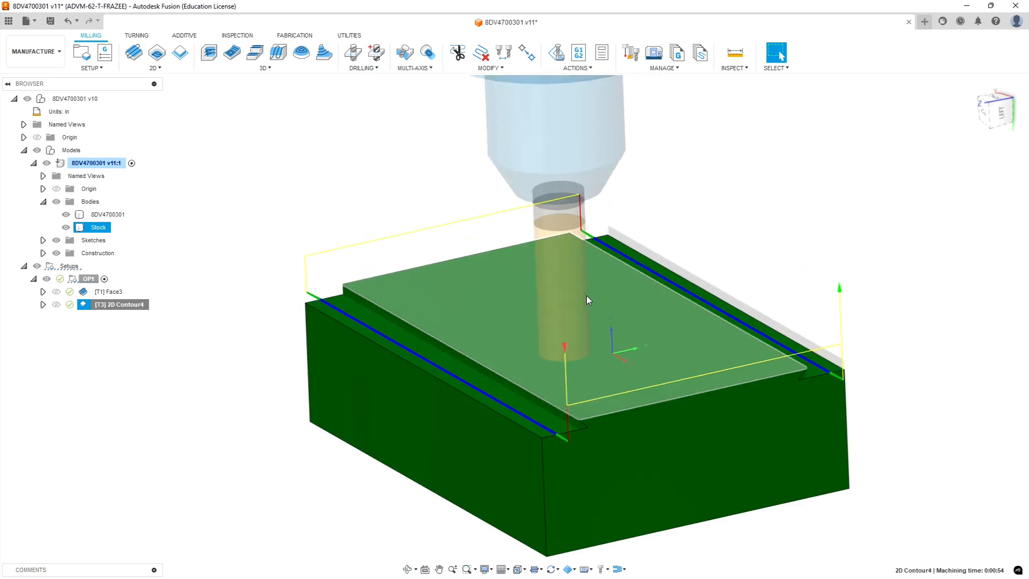
pyautogui.click(317, 235)
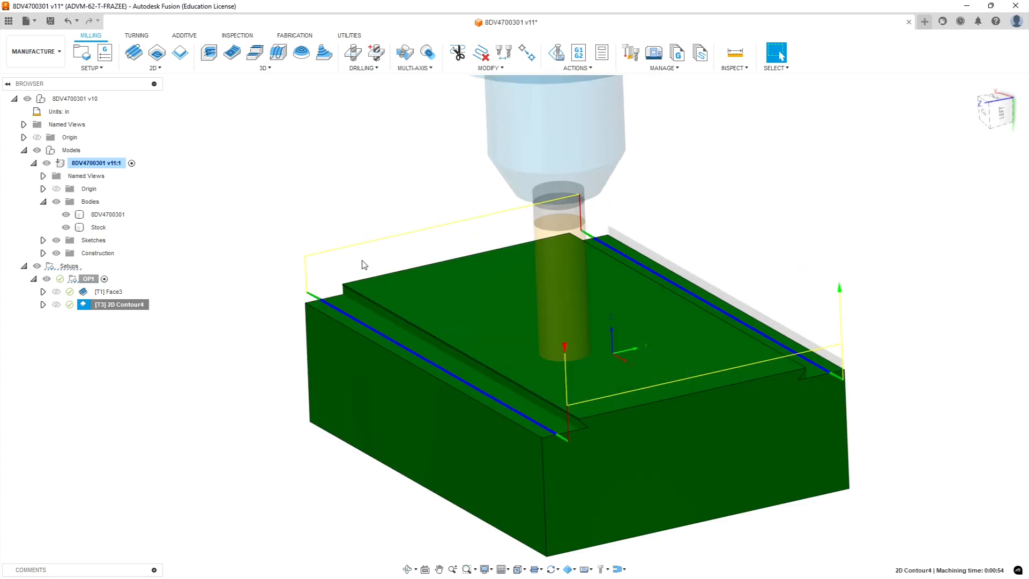
# Create another 2D Contour operation using tool 19, the 1/2" 45° dovetail mill from the document's tool library
pyautogui.click(156, 67)
pyautogui.click(155, 68)
pyautogui.click(156, 68)
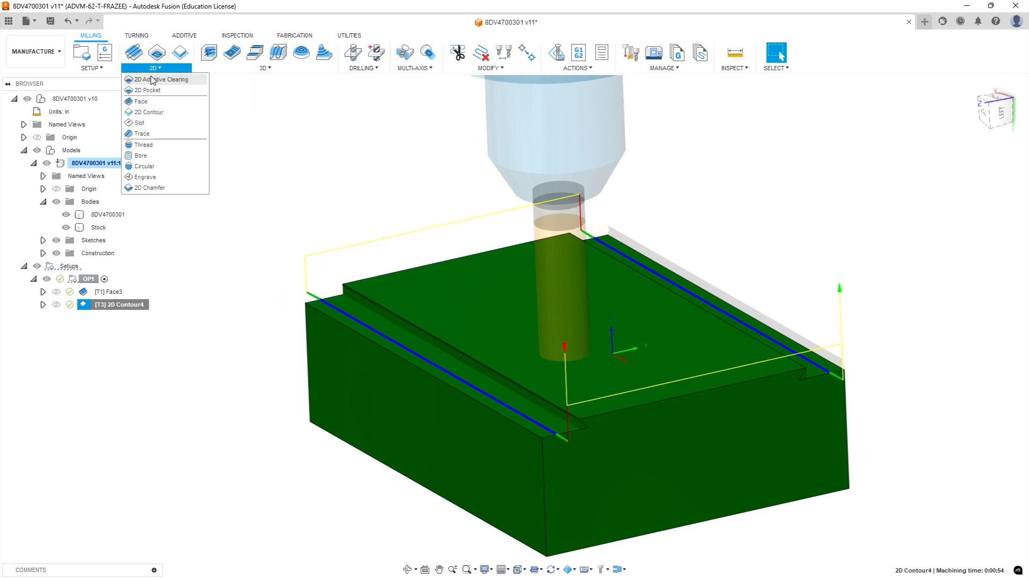
pyautogui.click(156, 114)
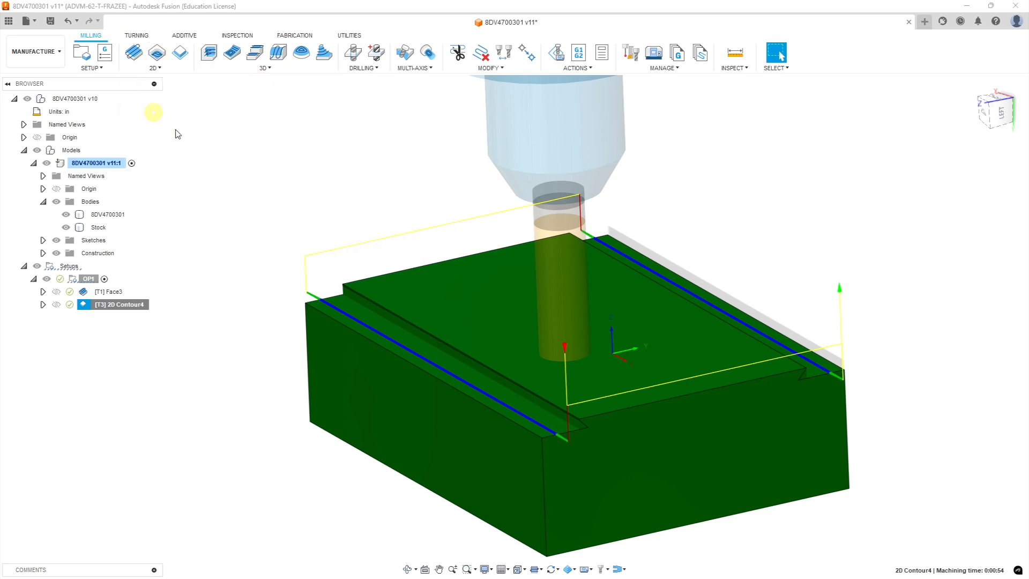
pyautogui.click(860, 53)
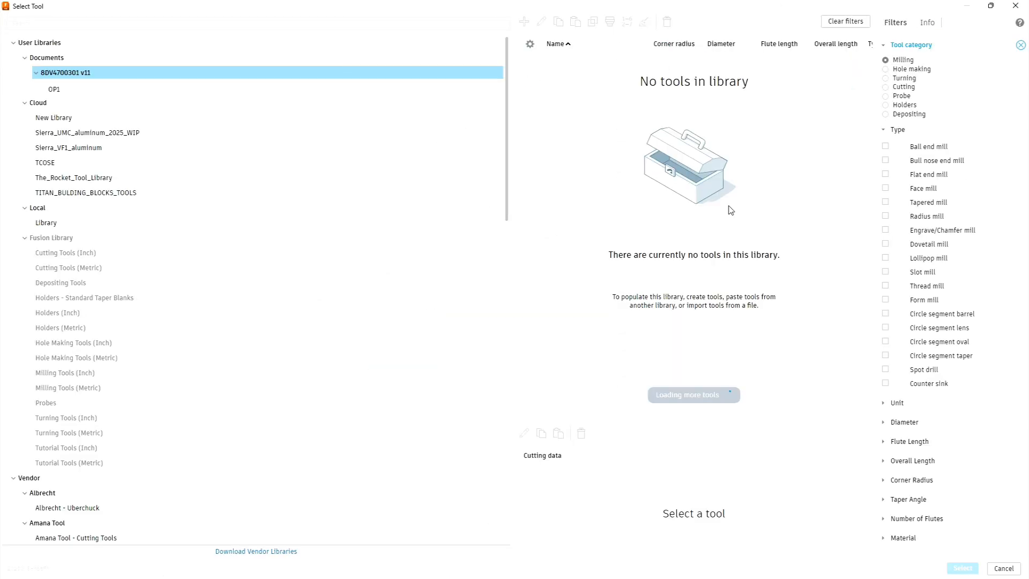
pyautogui.click(559, 157)
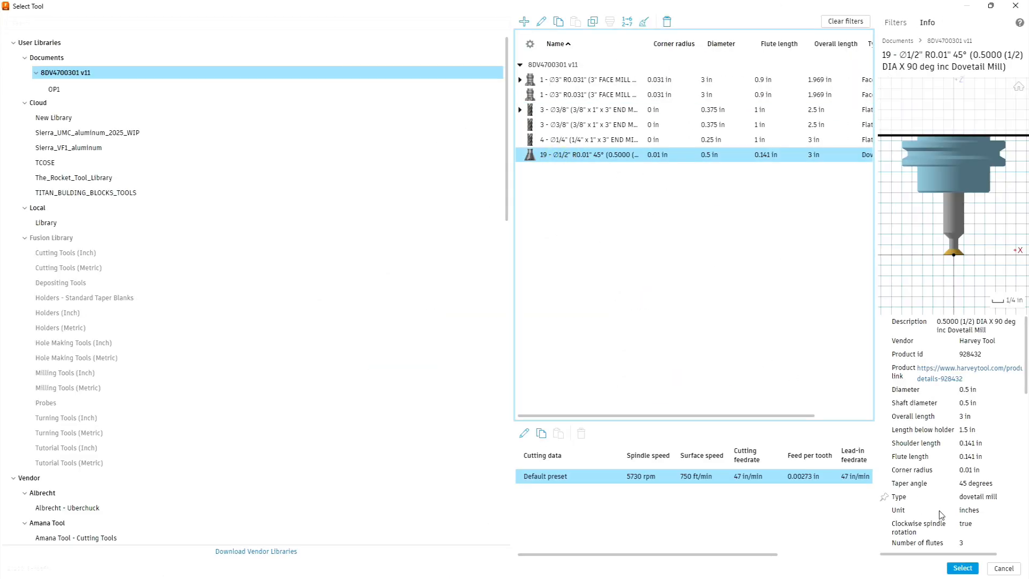
pyautogui.click(965, 568)
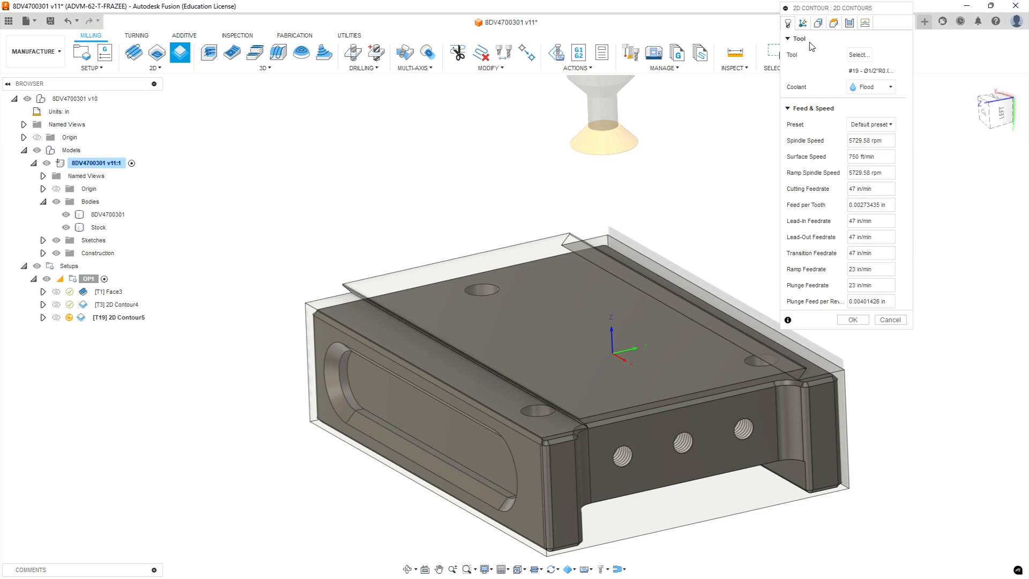
# Select the lower edge of the front dovetail flank, where it meets the stock ledge, as an open contour
pyautogui.click(803, 23)
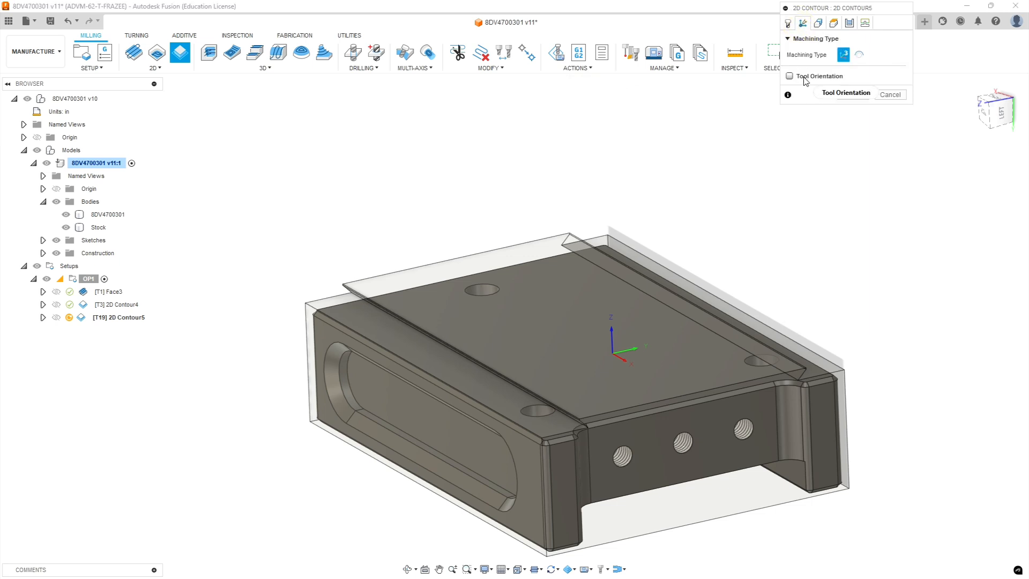
pyautogui.click(818, 23)
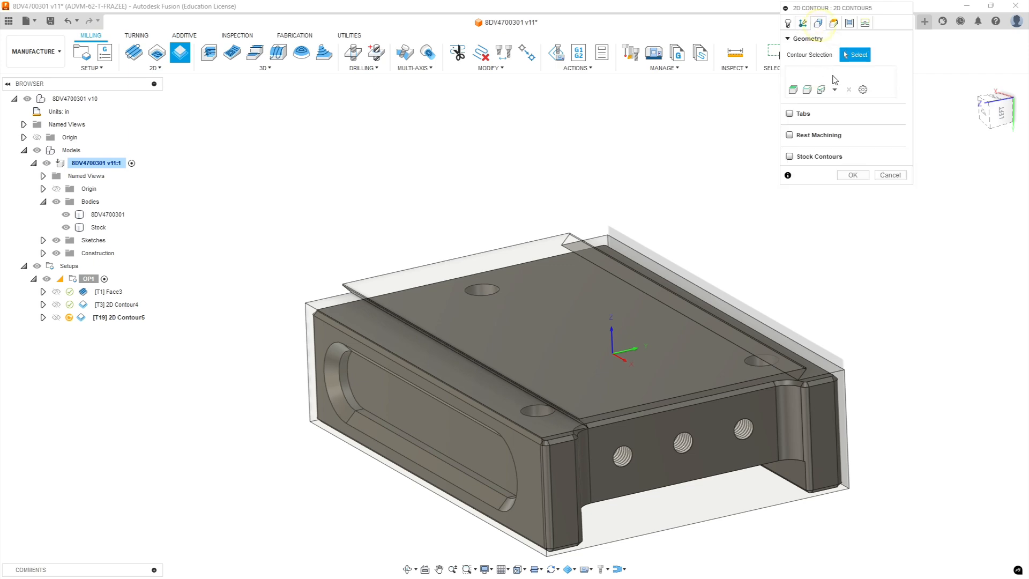
pyautogui.click(613, 403)
pyautogui.scroll(5, 558, 434)
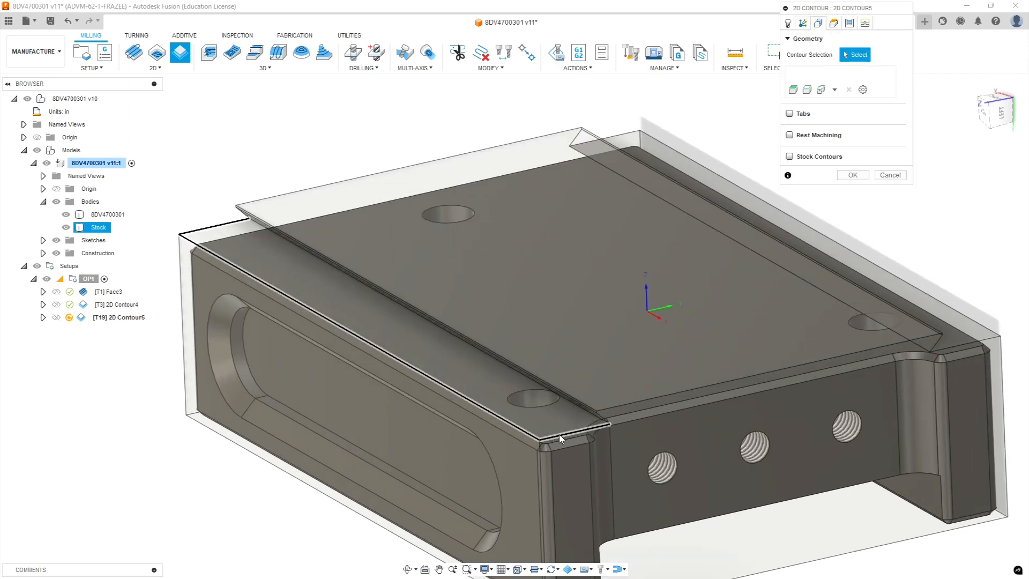
pyautogui.scroll(3, 603, 429)
pyautogui.keyDown('shift'); pyautogui.moveTo(666, 438); pyautogui.dragTo(683, 429, button='middle'); pyautogui.keyUp('shift')
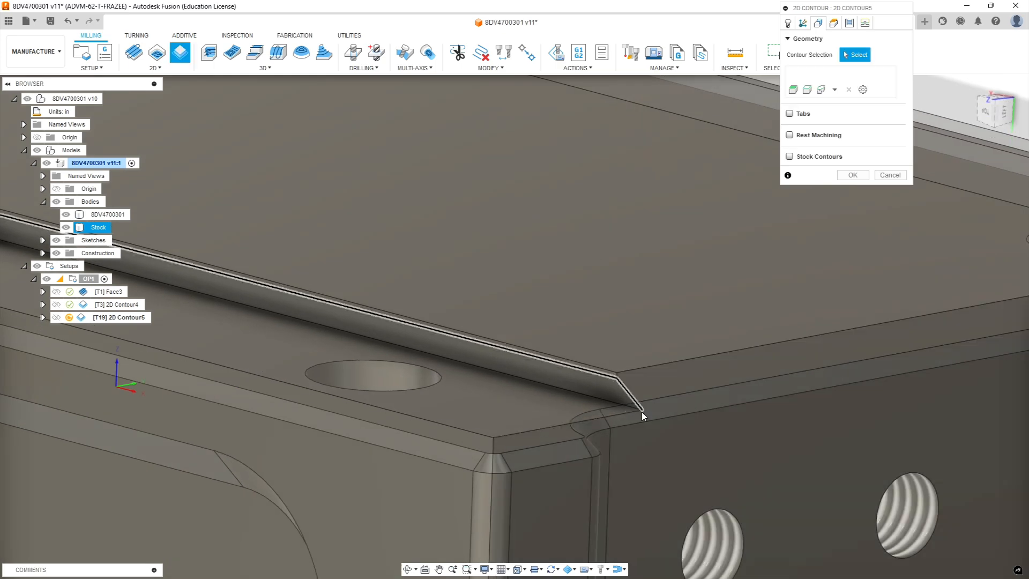
pyautogui.click(631, 411)
pyautogui.scroll(-10, 635, 410)
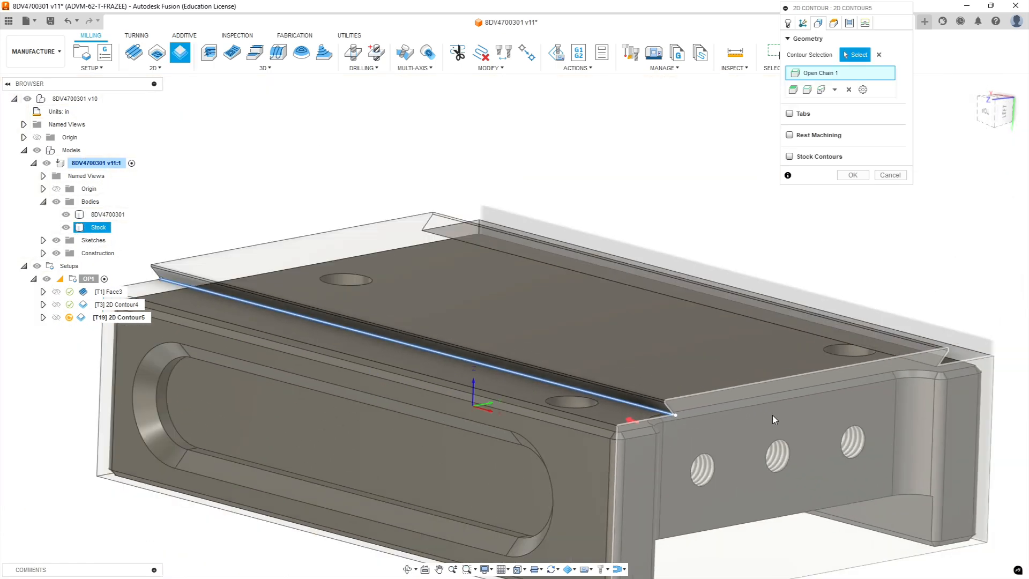
# Add the lower edge of the rear dovetail flank on the stock as a second open contour
pyautogui.keyDown('shift'); pyautogui.moveTo(910, 407); pyautogui.dragTo(836, 395, button='middle'); pyautogui.keyUp('shift')
pyautogui.click(871, 294)
pyautogui.keyDown('shift'); pyautogui.moveTo(871, 294); pyautogui.dragTo(882, 378, button='middle'); pyautogui.keyUp('shift')
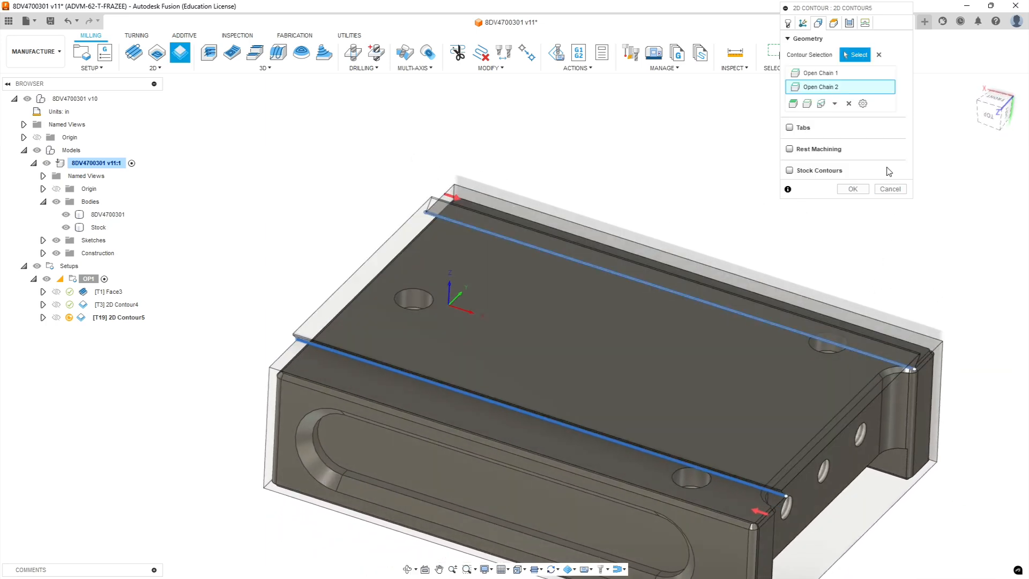
# Exclude the stock top from the retract height reference, and reference the top height to the model top instead of the stock top
pyautogui.click(833, 22)
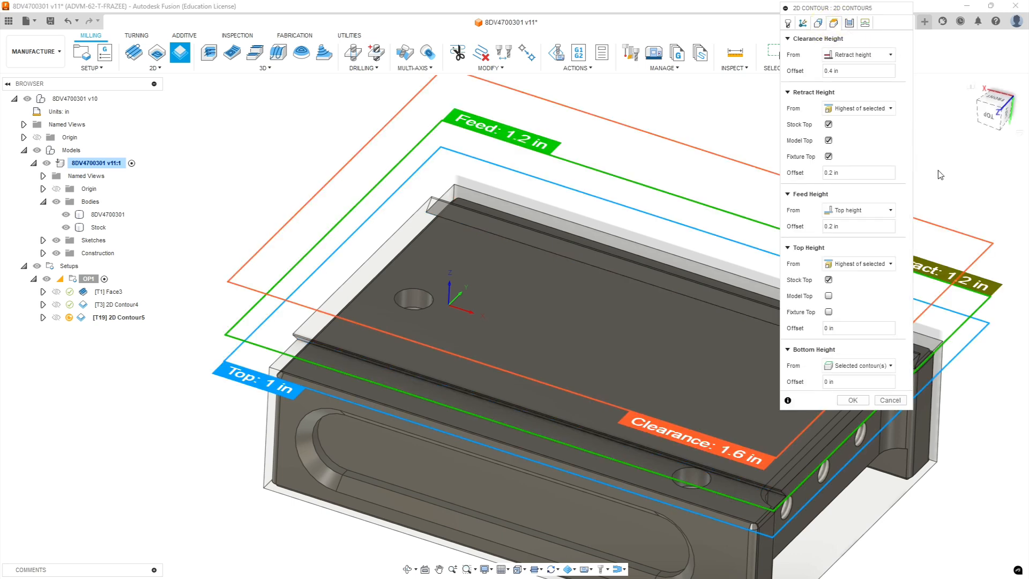
pyautogui.click(828, 124)
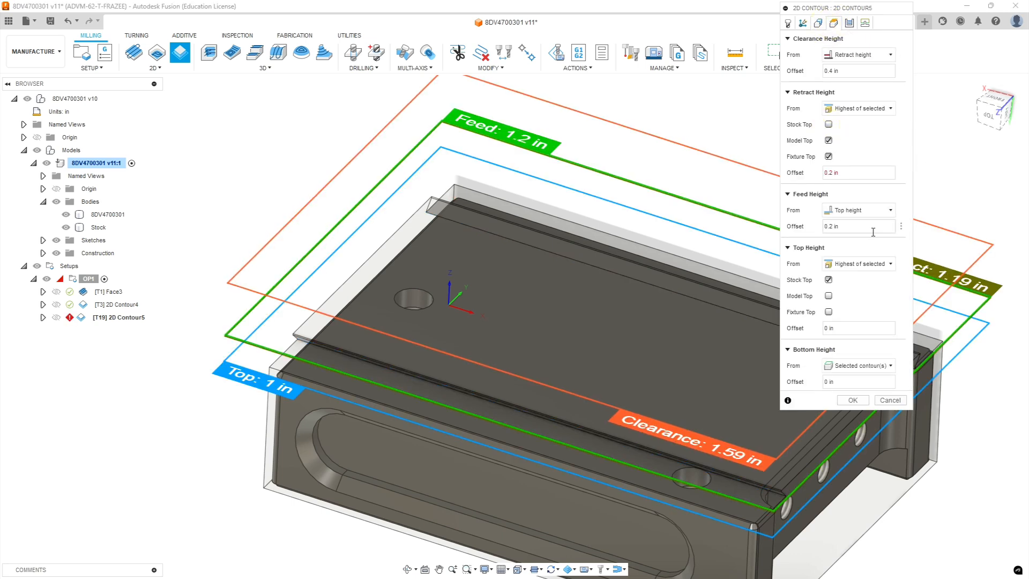
pyautogui.click(828, 295)
pyautogui.click(831, 281)
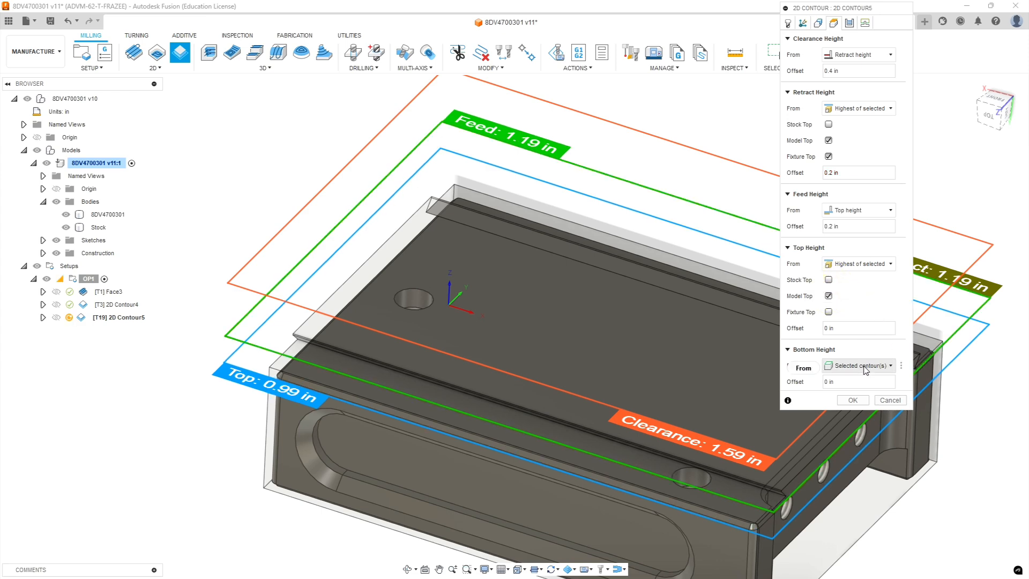
# Set the contour's compensation type to Wear
pyautogui.click(849, 23)
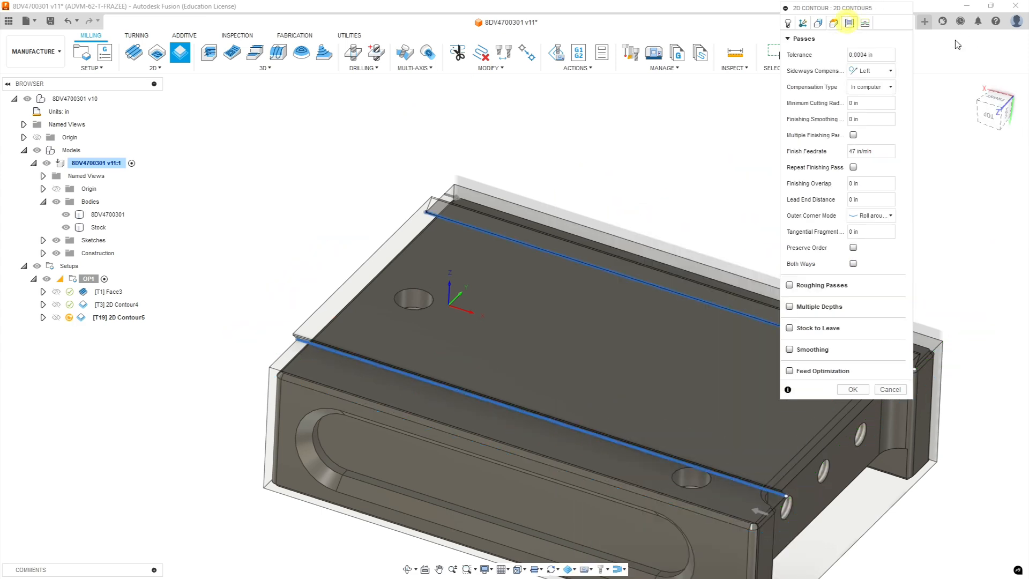
pyautogui.click(870, 88)
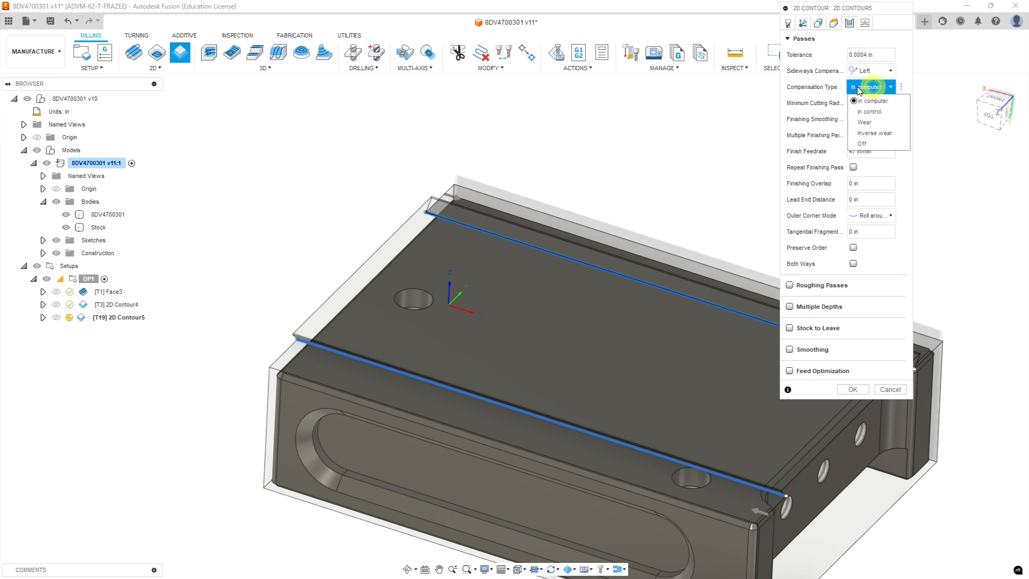
pyautogui.click(864, 123)
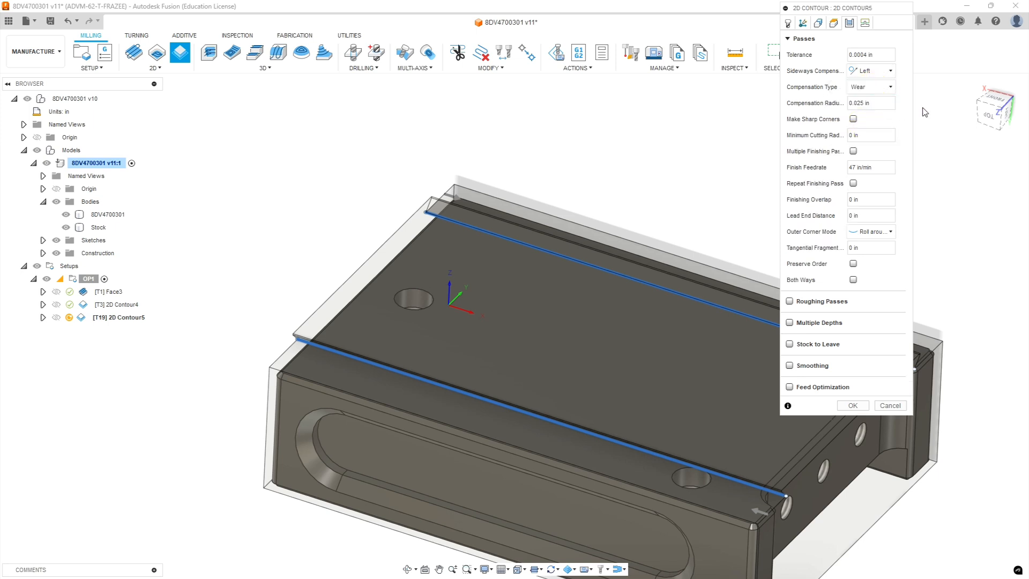
# Enable roughing passes with 2 stepovers and a maximum stepover of 0.02 in, and set the finishing stepover to 0.01 in
pyautogui.click(790, 302)
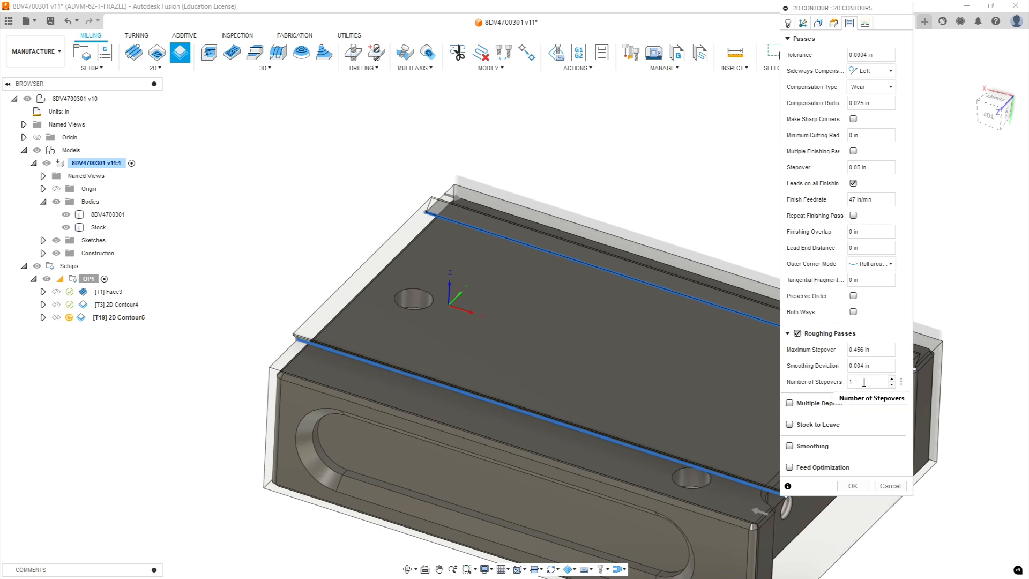
pyautogui.click(892, 379)
pyautogui.click(877, 352)
pyautogui.moveTo(877, 352); pyautogui.dragTo(815, 351)
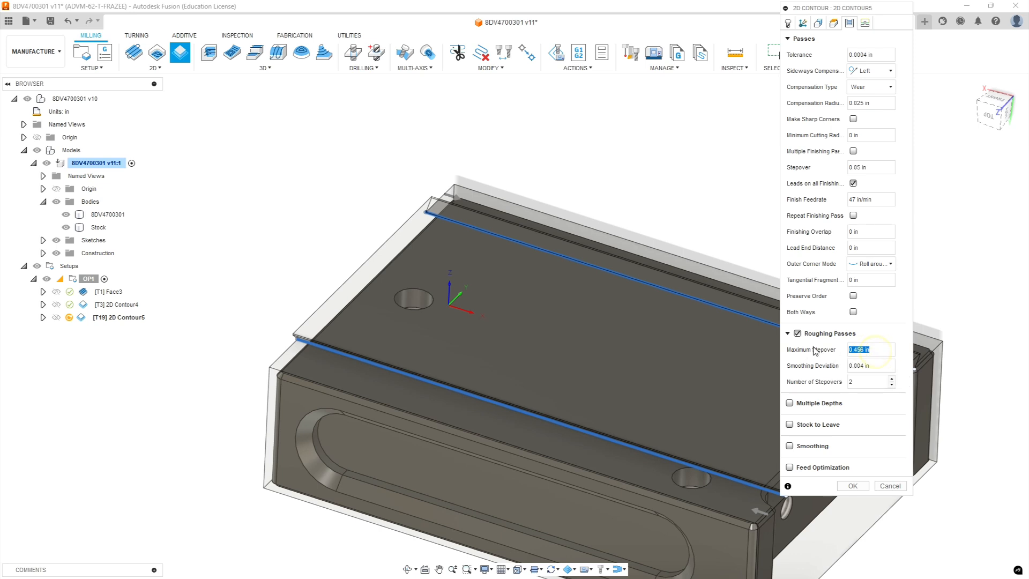
pyautogui.press('BackSpace')
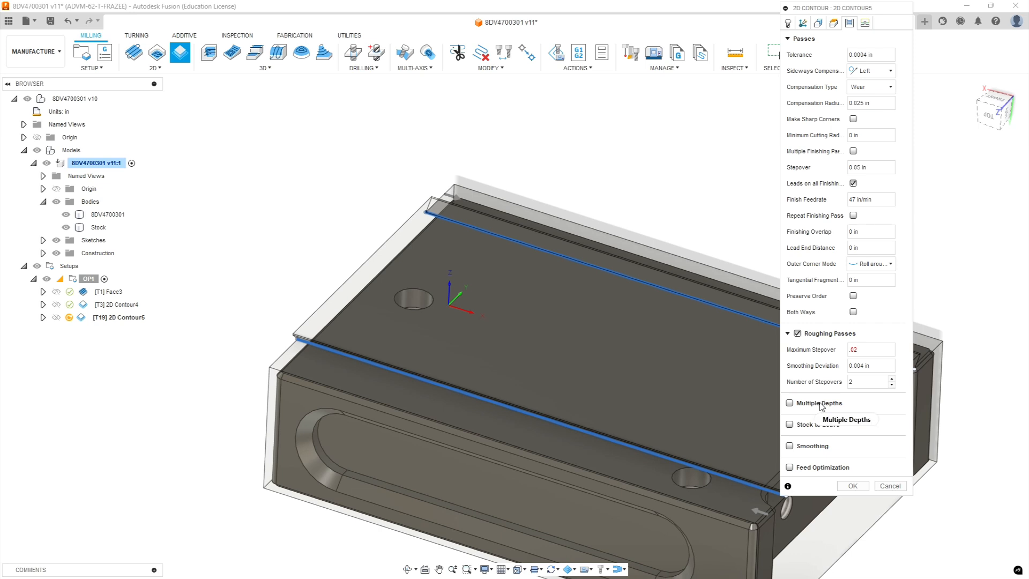
pyautogui.click(872, 167)
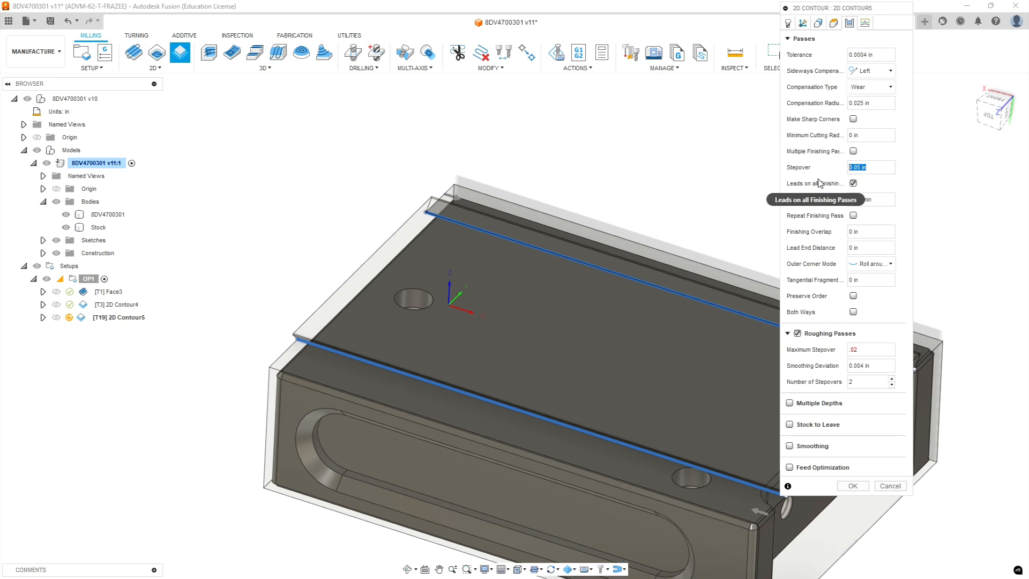
pyautogui.write('.01')
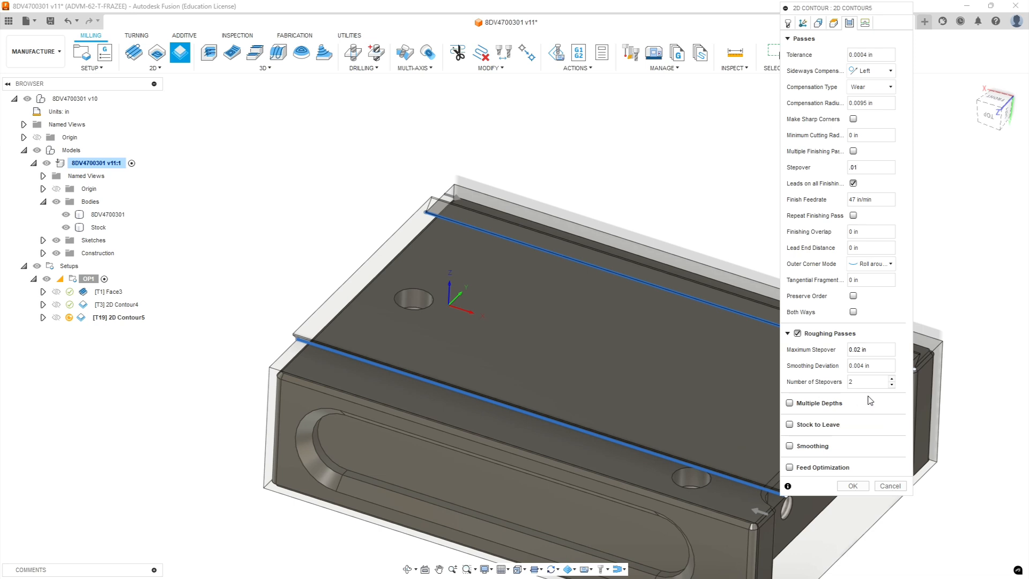
# Enable Keep Tool Down in the linking settings and set the lead-in sweep angle to 0 degrees
pyautogui.click(865, 23)
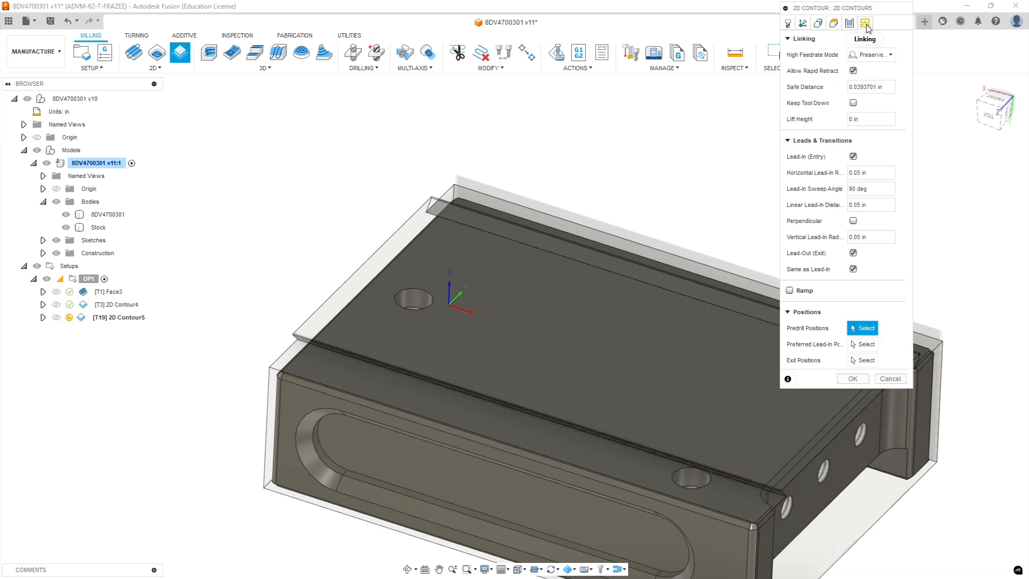
pyautogui.click(854, 103)
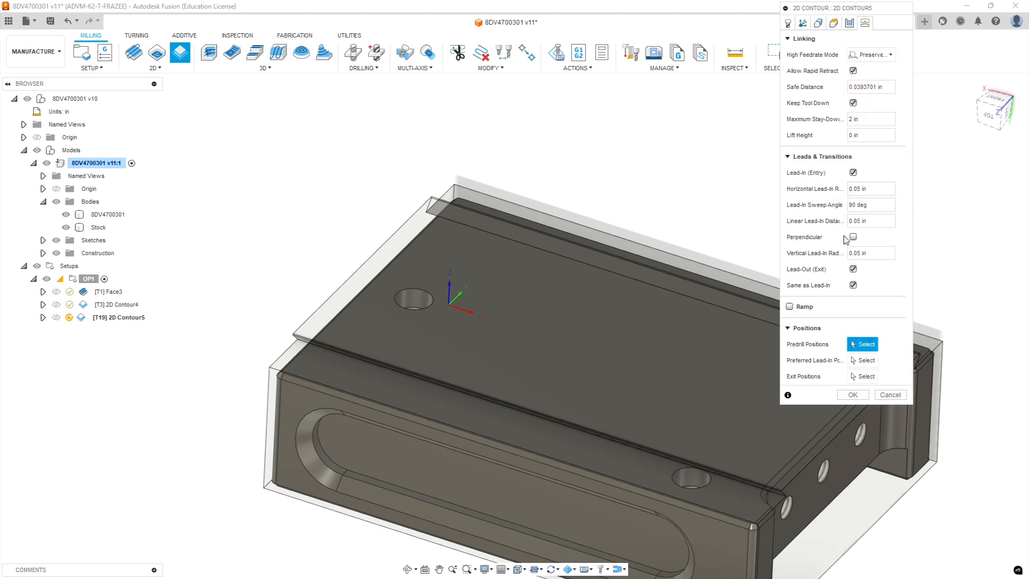
pyautogui.click(871, 206)
pyautogui.write('0')
# Set the linear lead-in distance to 0.26 in and the vertical lead-in radius to 0, then generate and inspect the dovetail toolpath
pyautogui.click(886, 217)
pyautogui.doubleClick(886, 217)
pyautogui.write('.26')
pyautogui.press('Tab')
pyautogui.write('0')
pyautogui.click(853, 395)
pyautogui.scroll(5, 755, 516)
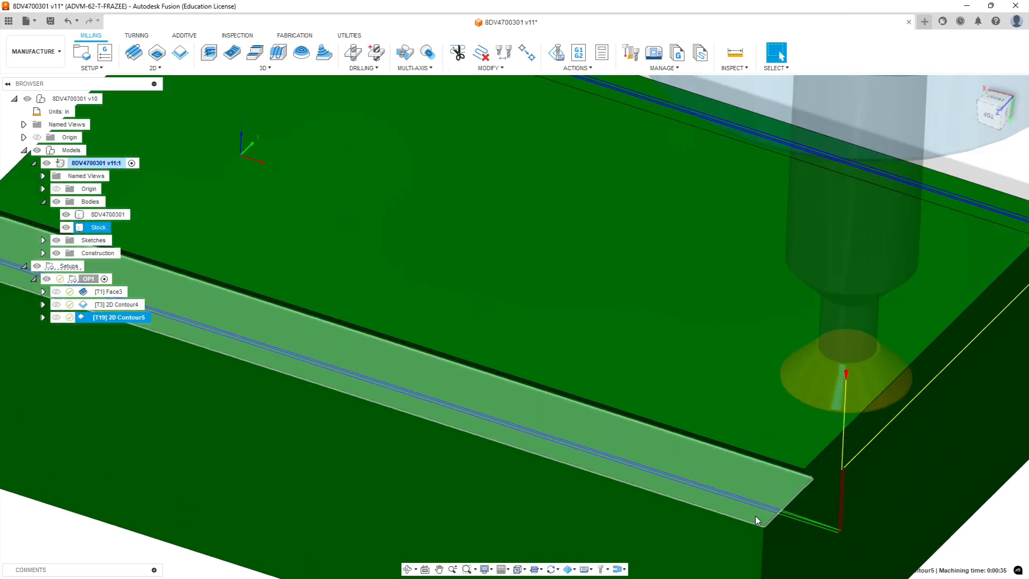
pyautogui.scroll(6, 793, 515)
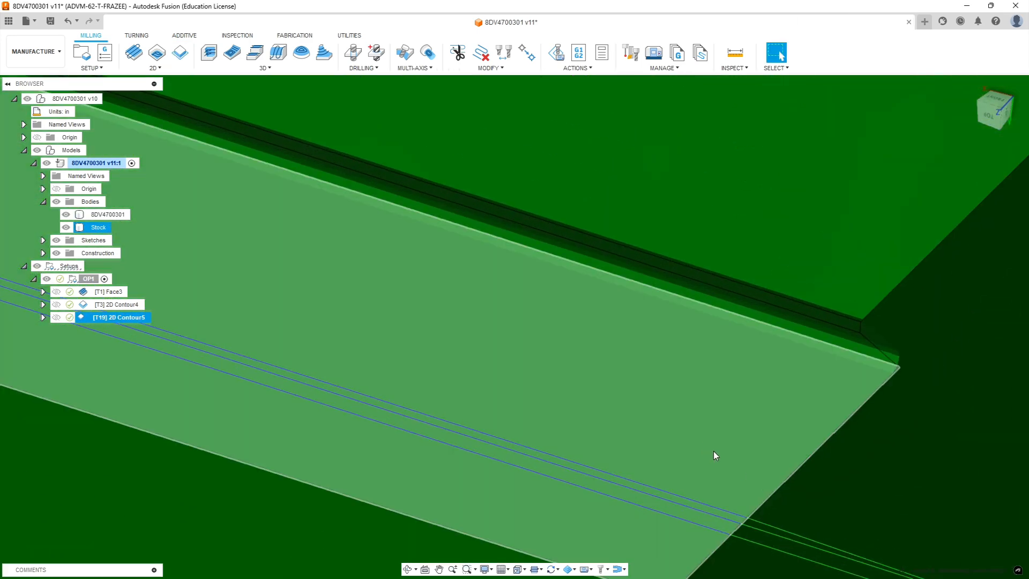
pyautogui.keyDown('shift'); pyautogui.moveTo(713, 451); pyautogui.dragTo(533, 487, button='middle'); pyautogui.keyUp('shift')
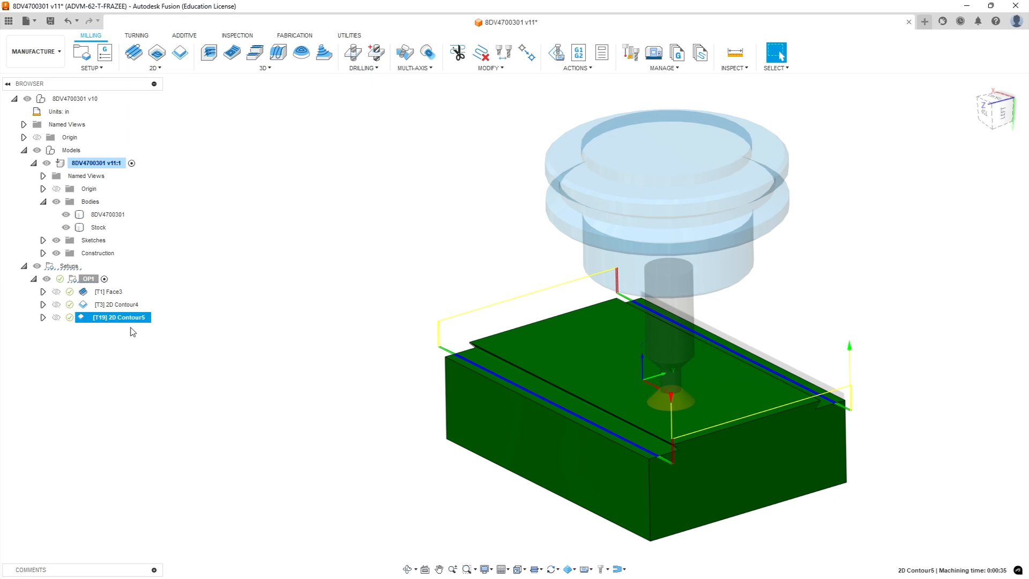